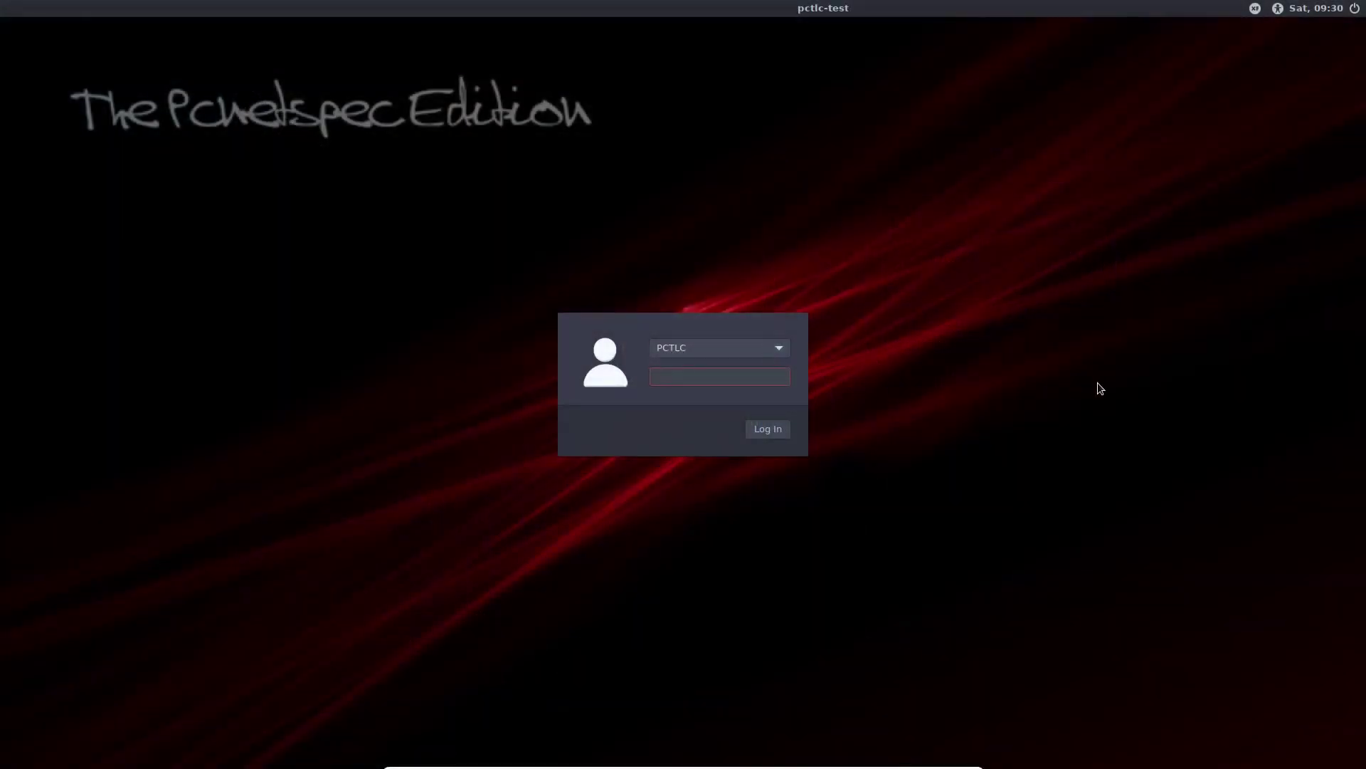
- Sign in and stage 'sudo nano /etc/lightdm/lightdm.conf' in a new Xfce Terminal
type("****")
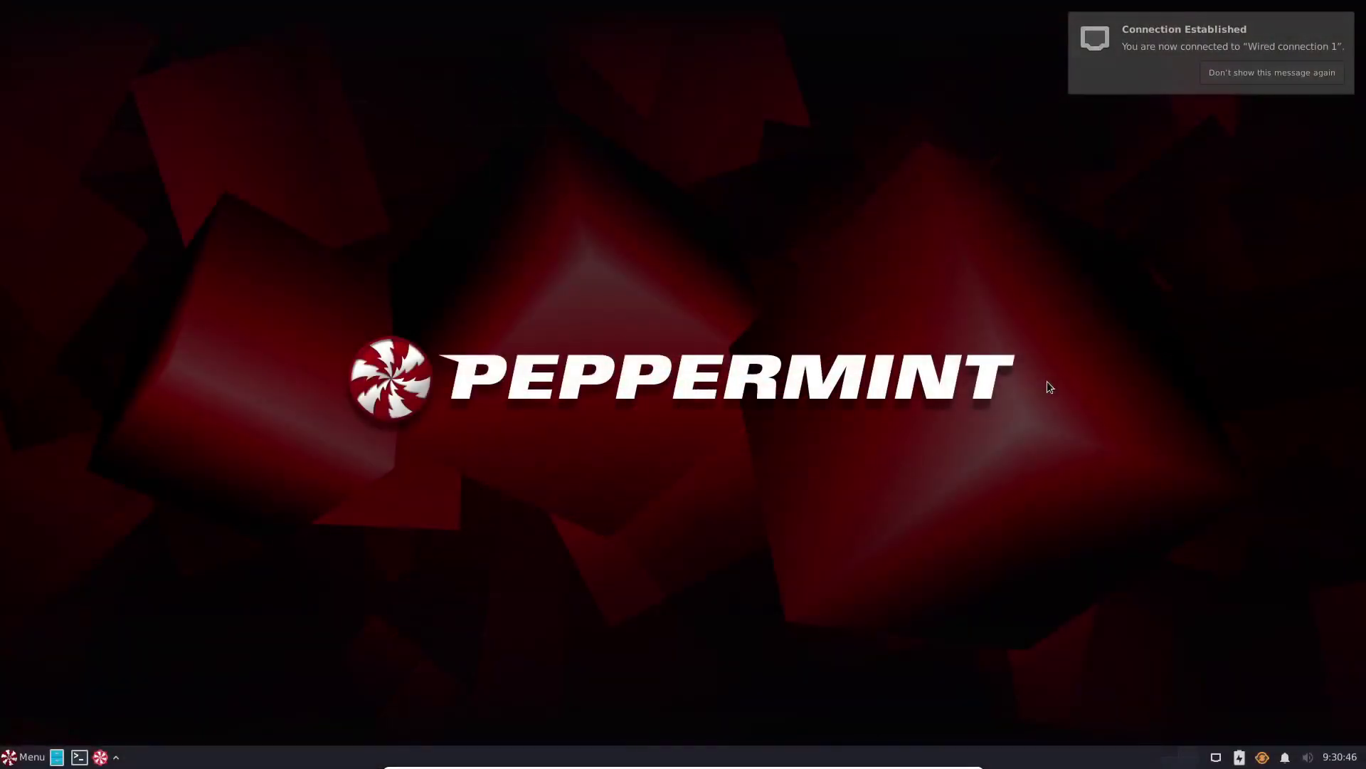
left_click(79, 757)
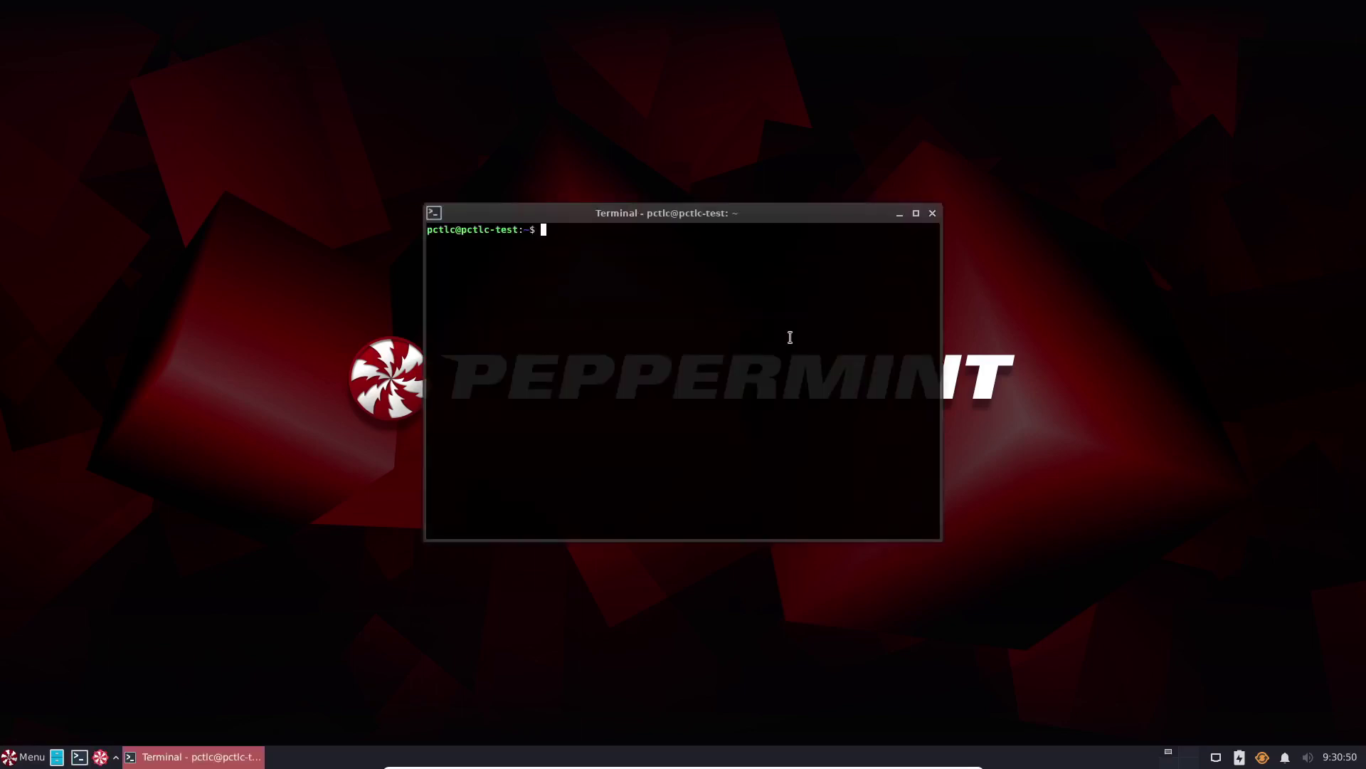
type("sudo nano /etc/lightdm/lightdm.conf")
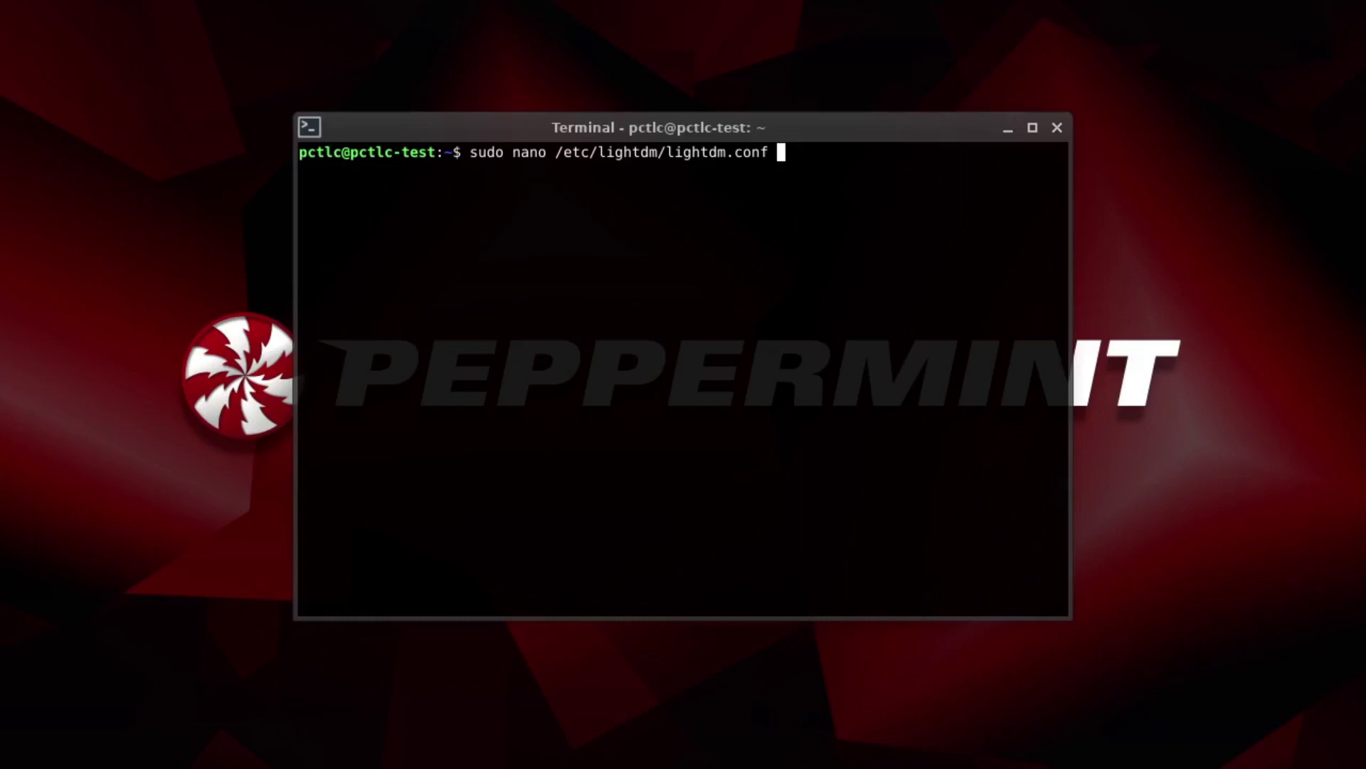
- Launch Peppermint Hub by searching 'peppermint' in the applications menu
key("super")
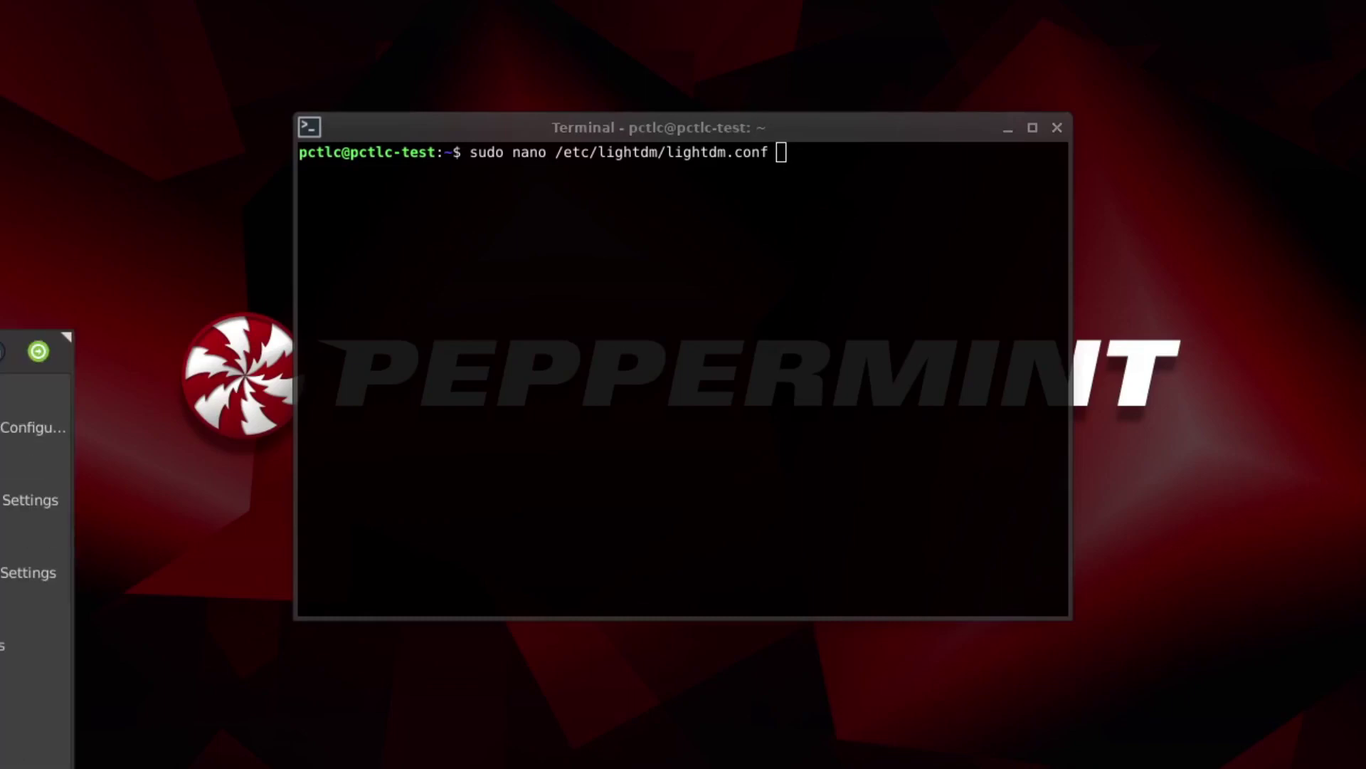
type("peppermint")
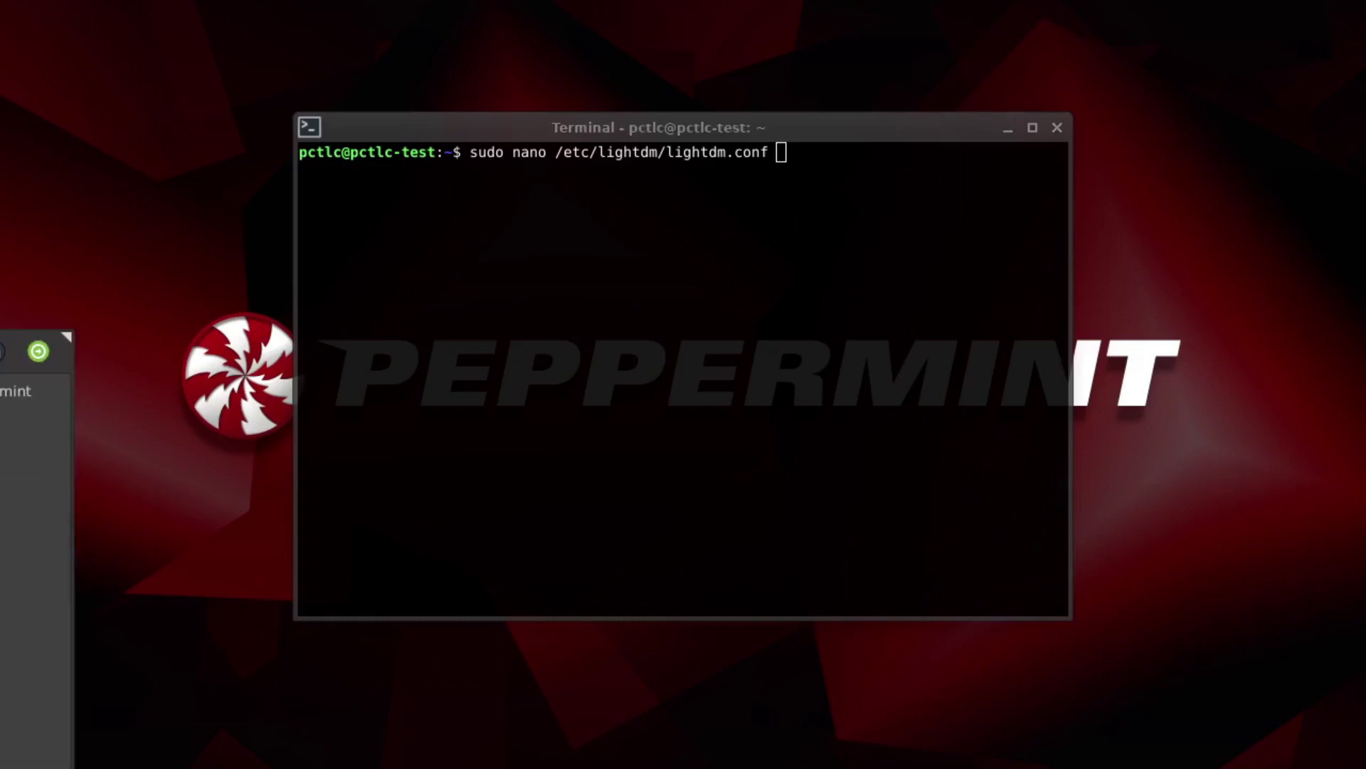
key("Return")
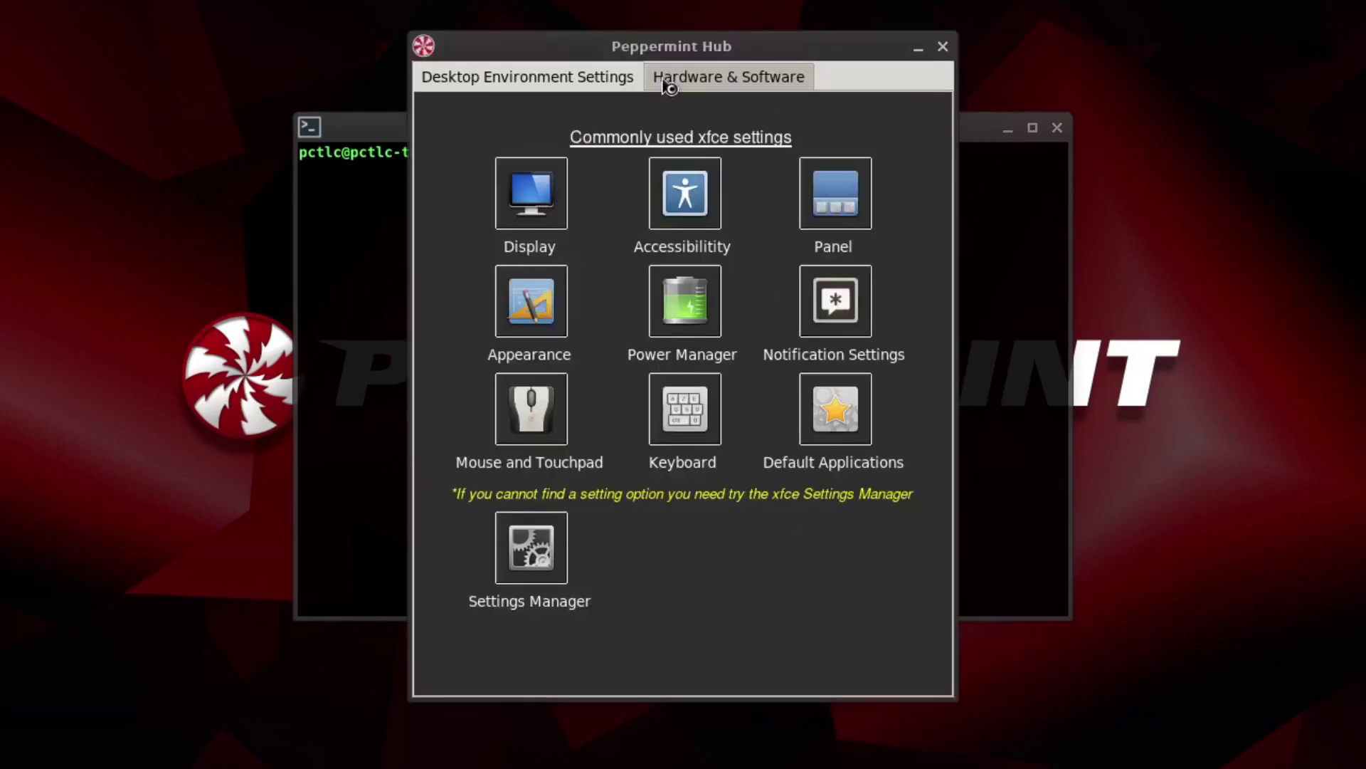
- Review the account's login password setting under Hardware & Software, then close the Users Settings dialog
left_click(701, 80)
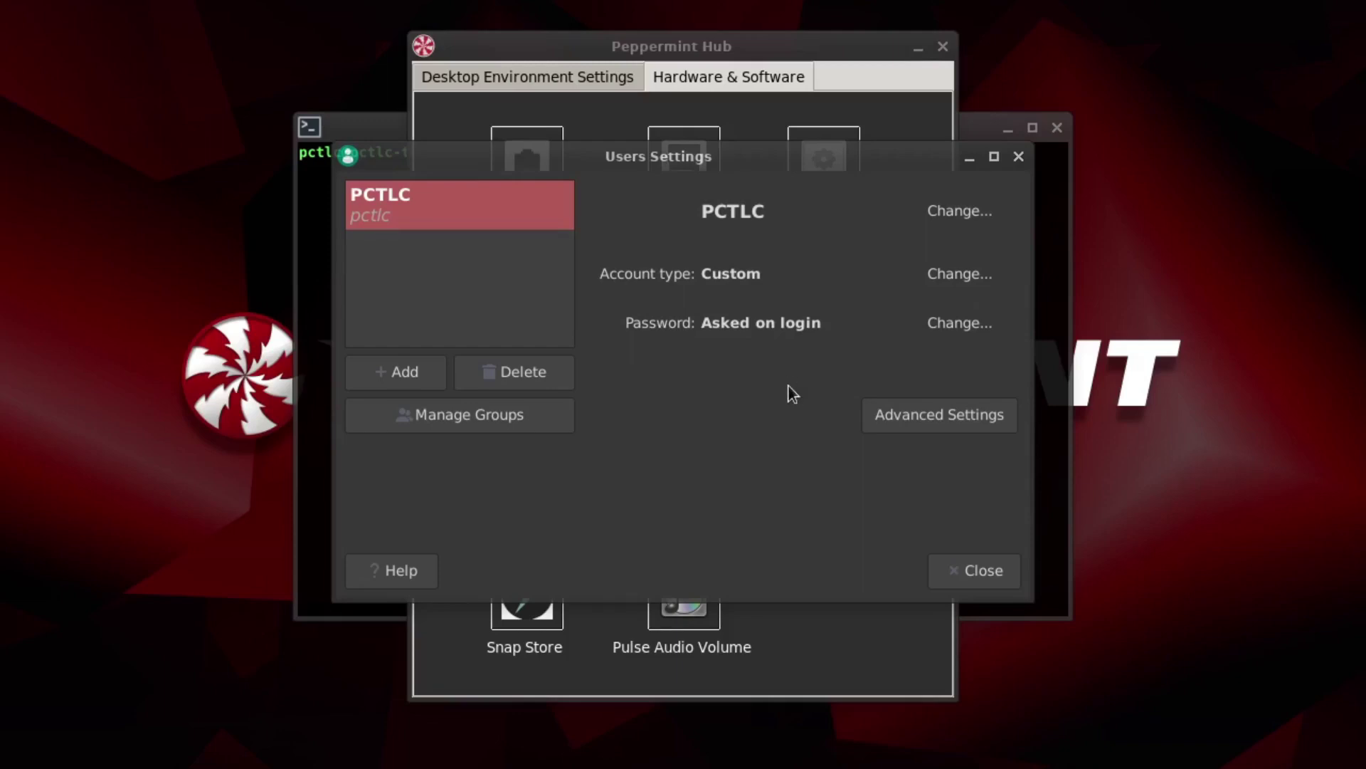
left_click(971, 579)
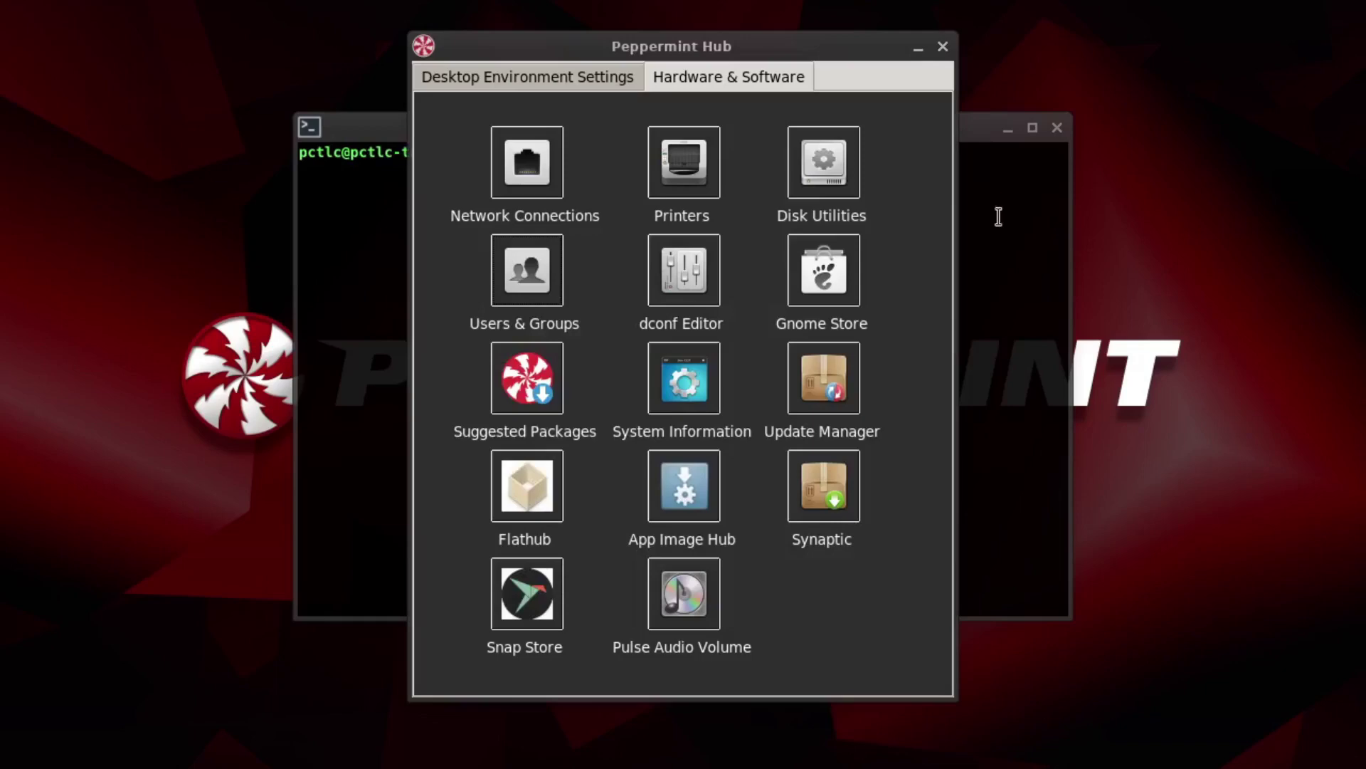
- Close Peppermint Hub, run the staged command and authenticate to open lightdm.conf in nano
left_click(942, 47)
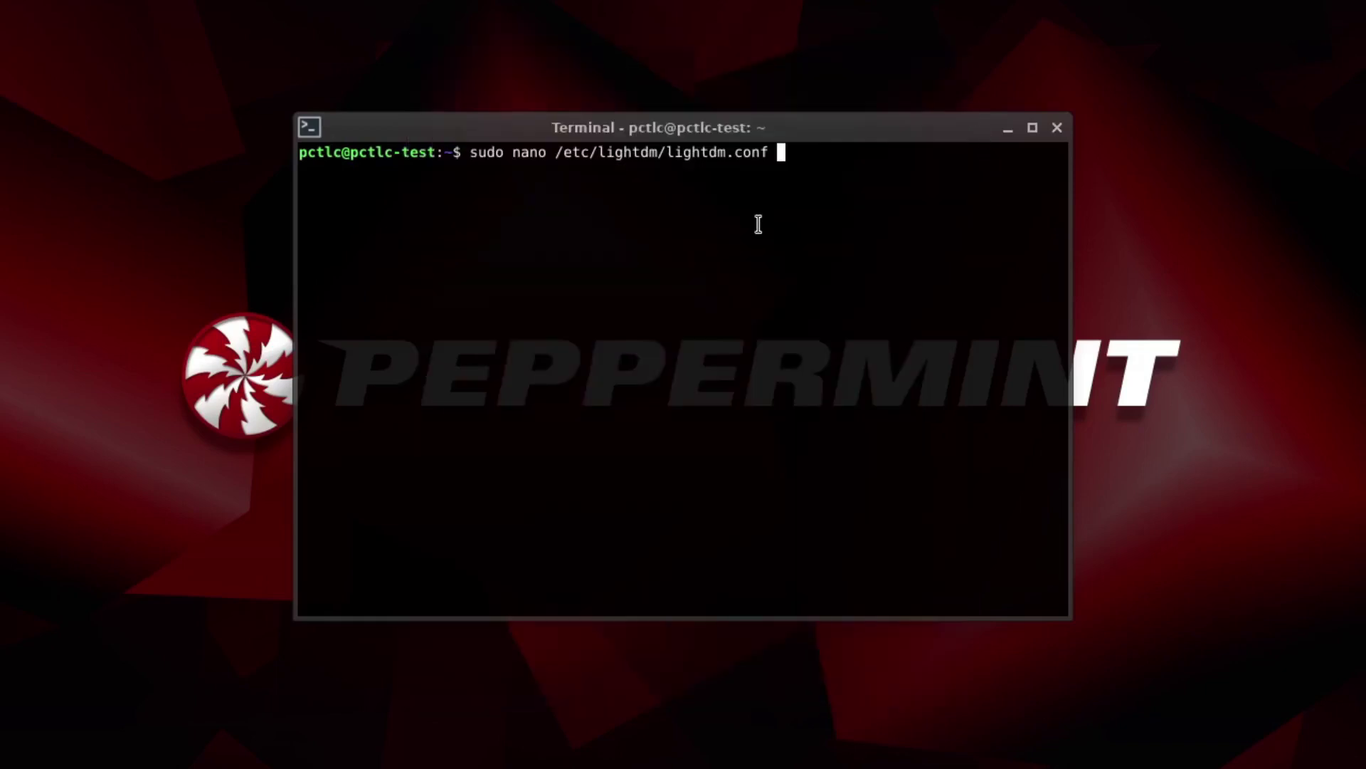
key("Return")
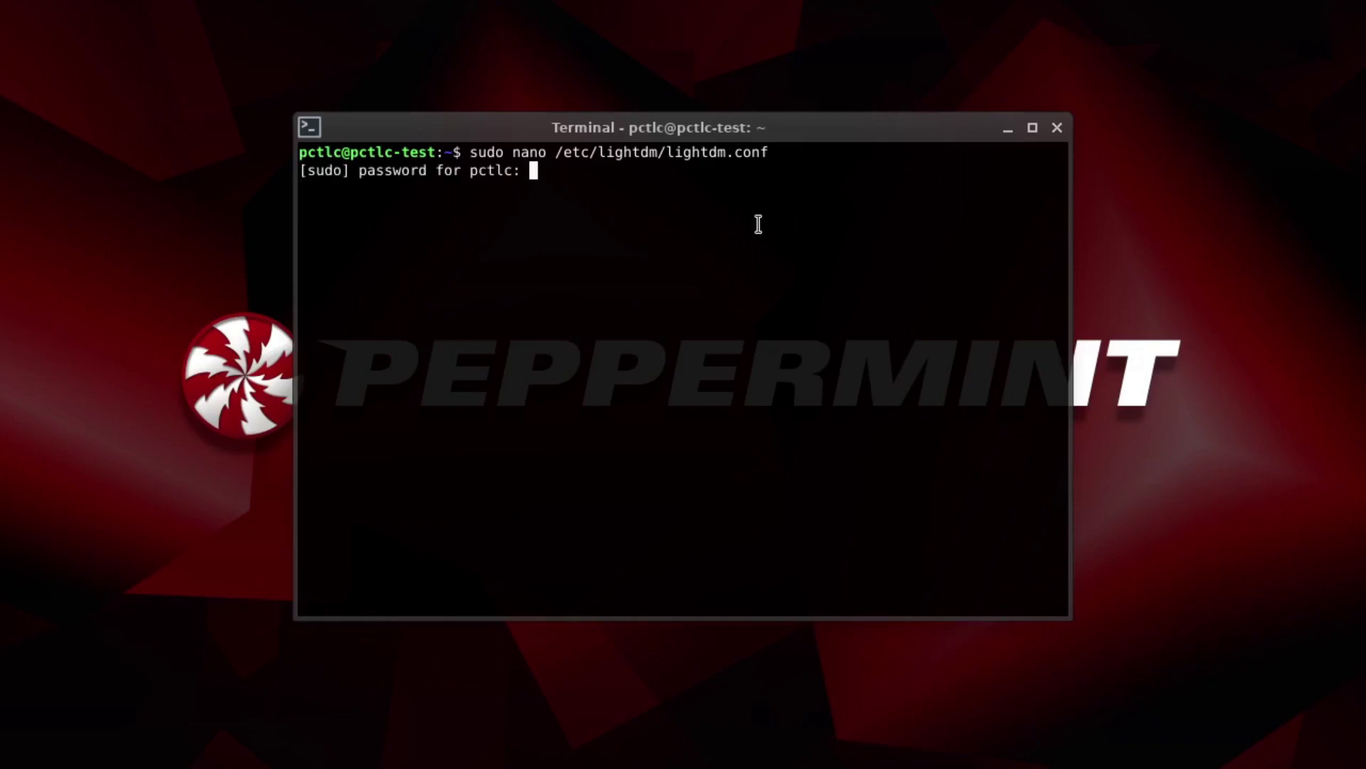
key("Return")
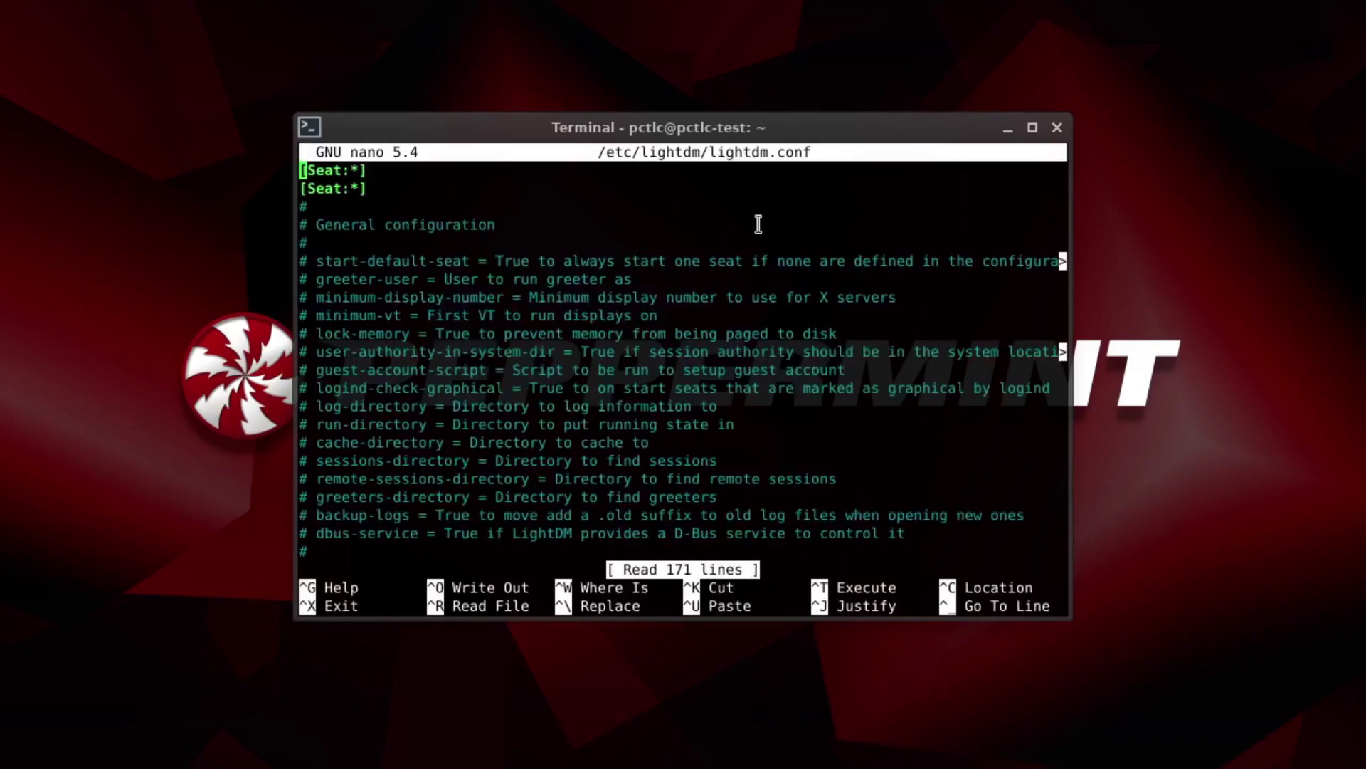
- Move through the [Seat:*] section to the commented autologin-user line
key("Down")
key("Down")
key("Down")
key("Down")
key("Down")
key("Down")
key("Down")
key("Down")
key("Down")
key("Down")
key("Down")
key("Down")
key("Down")
key("Down")
key("Down")
key("Down")
key("Down")
key("Down")
key("Down")
key("Down")
key("Down")
key("Page_Down")
key("Page_Down")
key("Down")
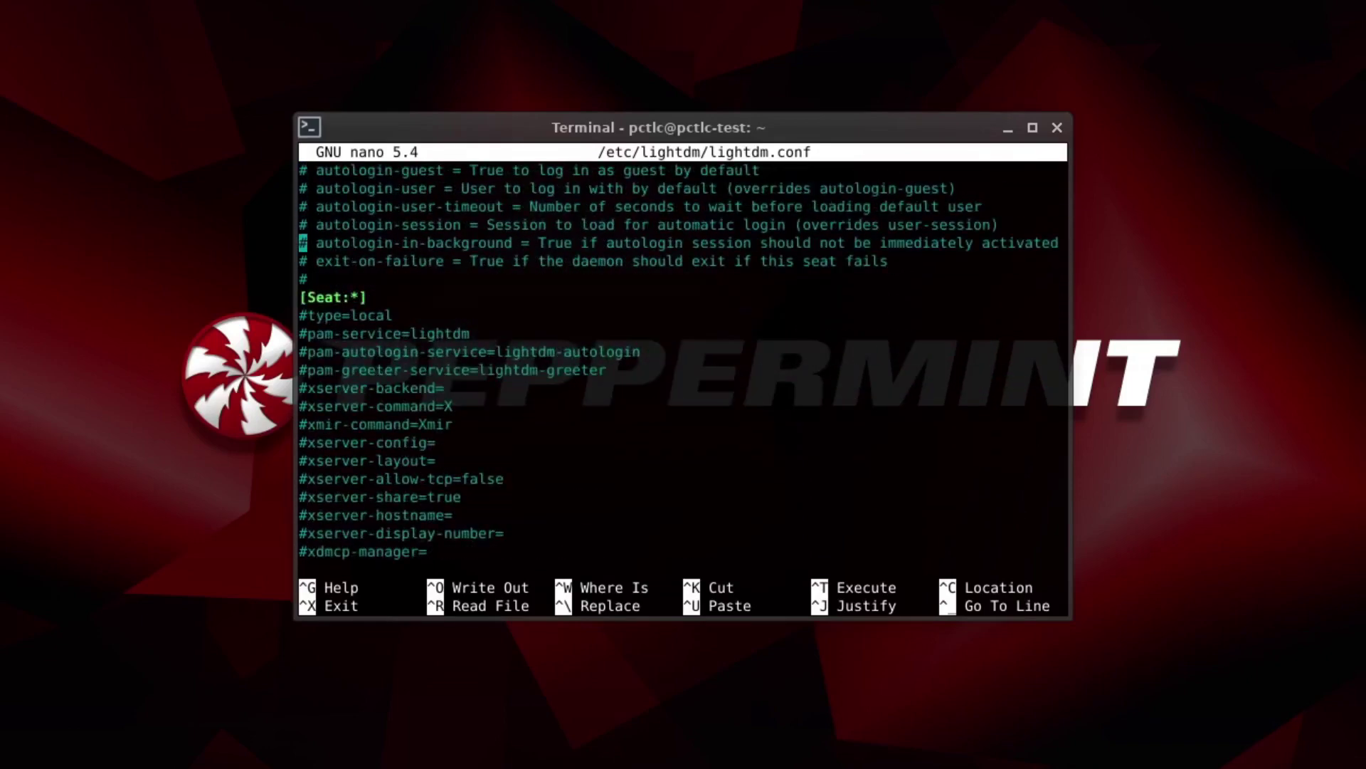
key("Down")
key("Down")
key("Down")
key("Down")
key("Up")
key("Up")
key("Down")
key("Down")
key("Down")
key("Down")
key("Down")
key("Down")
key("Down")
key("Down")
key("Down")
key("Down")
key("Down")
key("Down")
key("Down")
key("Down")
key("Down")
key("Up")
key("Up")
key("Up")
key("Up")
key("Up")
key("Up")
key("Up")
key("Up")
key("Up")
key("Up")
key("Up")
key("Up")
key("Up")
key("Up")
key("Up")
key("Up")
key("Up")
key("Up")
key("Up")
key("Up")
key("Up")
key("Up")
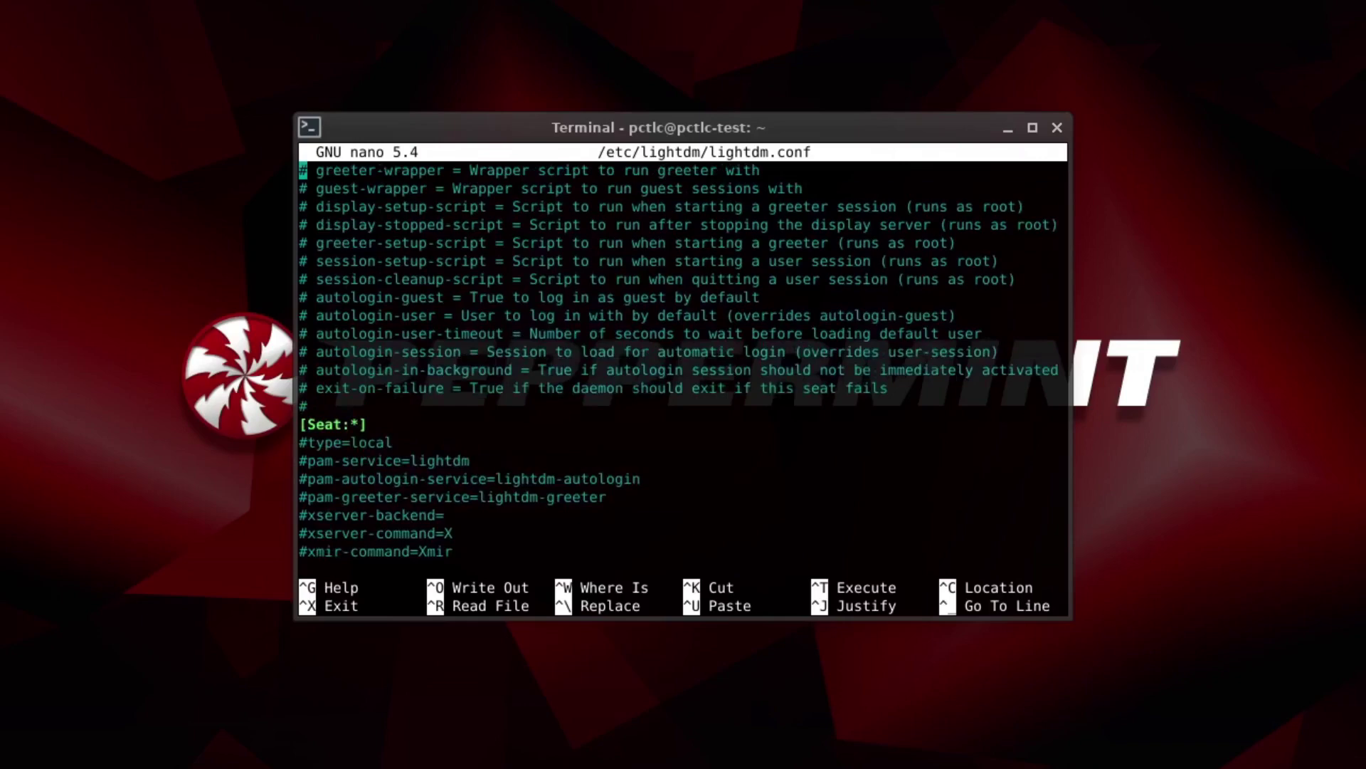
key("Up")
key("Up")
key("Up")
key("Up")
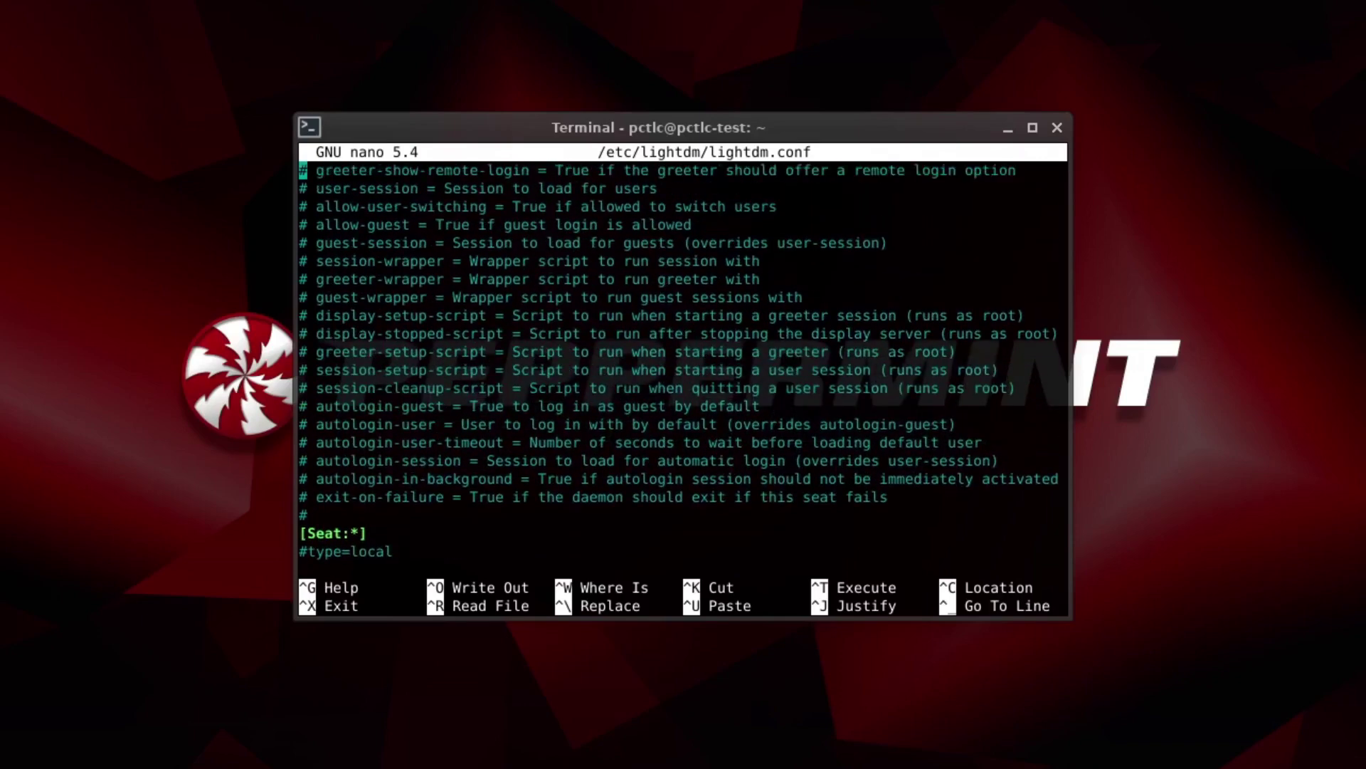
key("Down")
key("Down")
key("Up")
key("Down")
key("Down")
key("Down")
key("Down")
key("Down")
key("Down")
key("Down")
key("Down")
key("Down")
key("Down")
key("Down")
key("Down")
key("Down")
key("Down")
key("Down")
key("Down")
key("Down")
key("Down")
key("Down")
key("Down")
key("Down")
key("Down")
key("Down")
key("Down")
key("Down")
key("Down")
key("Down")
key("Down")
key("Down")
key("Down")
key("Down")
key("Down")
key("Down")
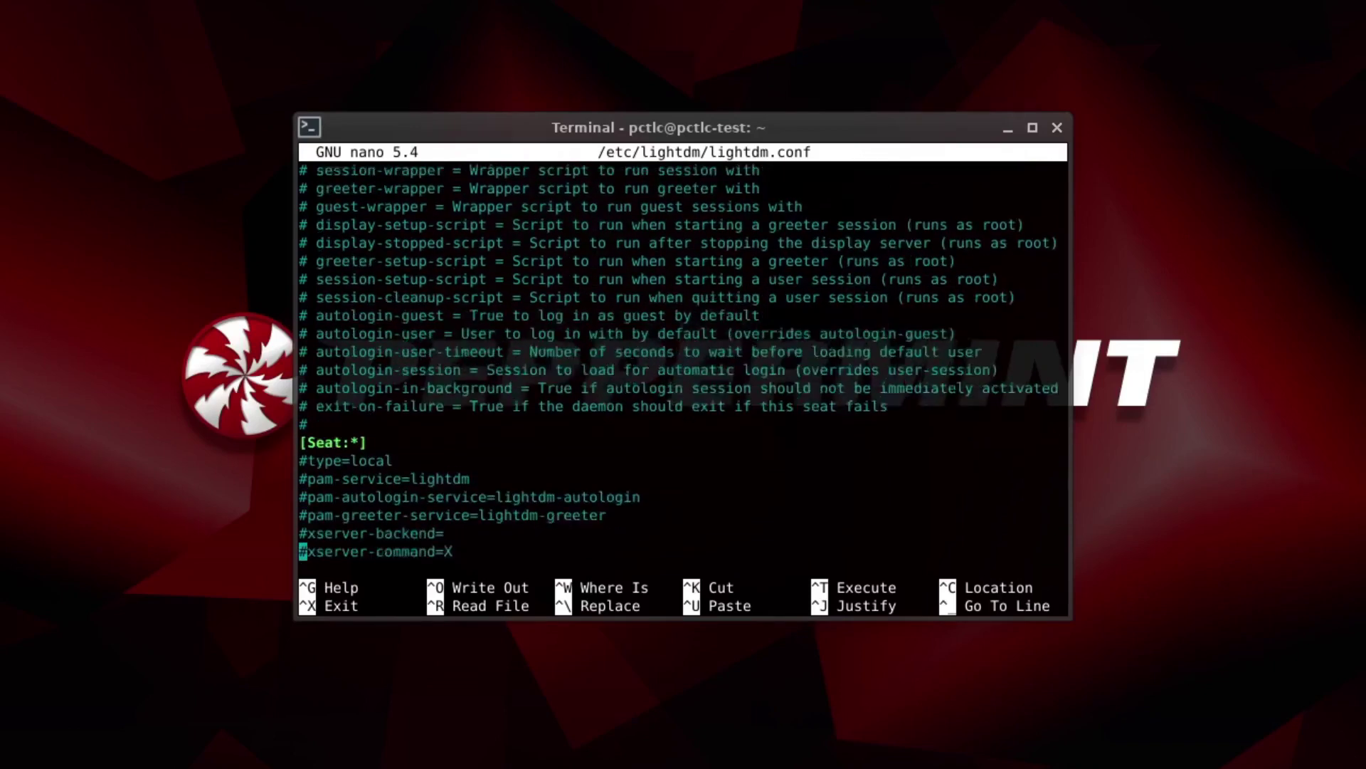
key("Down")
key("Down")
key("Down")
key("Down")
key("Down")
key("Down")
key("Down")
key("Down")
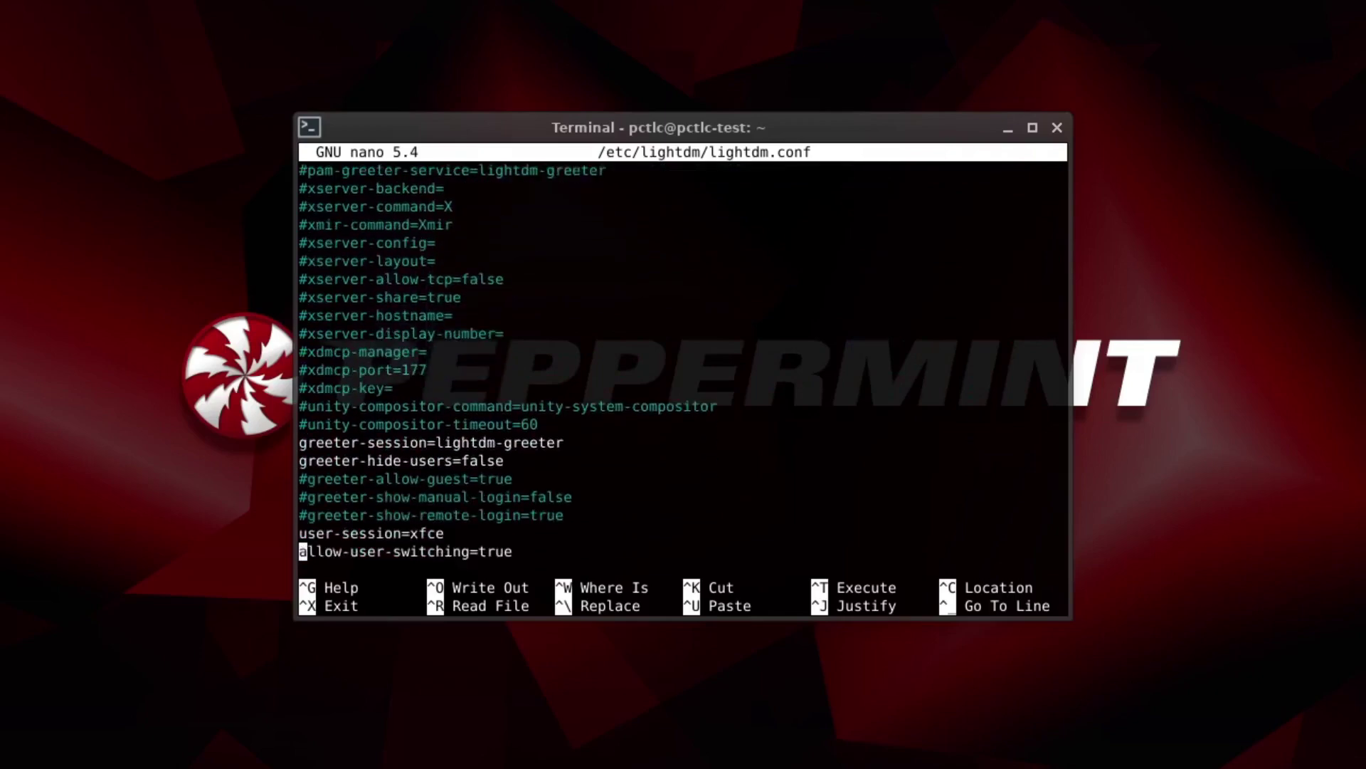
key("Down")
key("Down")
key("Down")
key("Down")
key("Down")
key("Down")
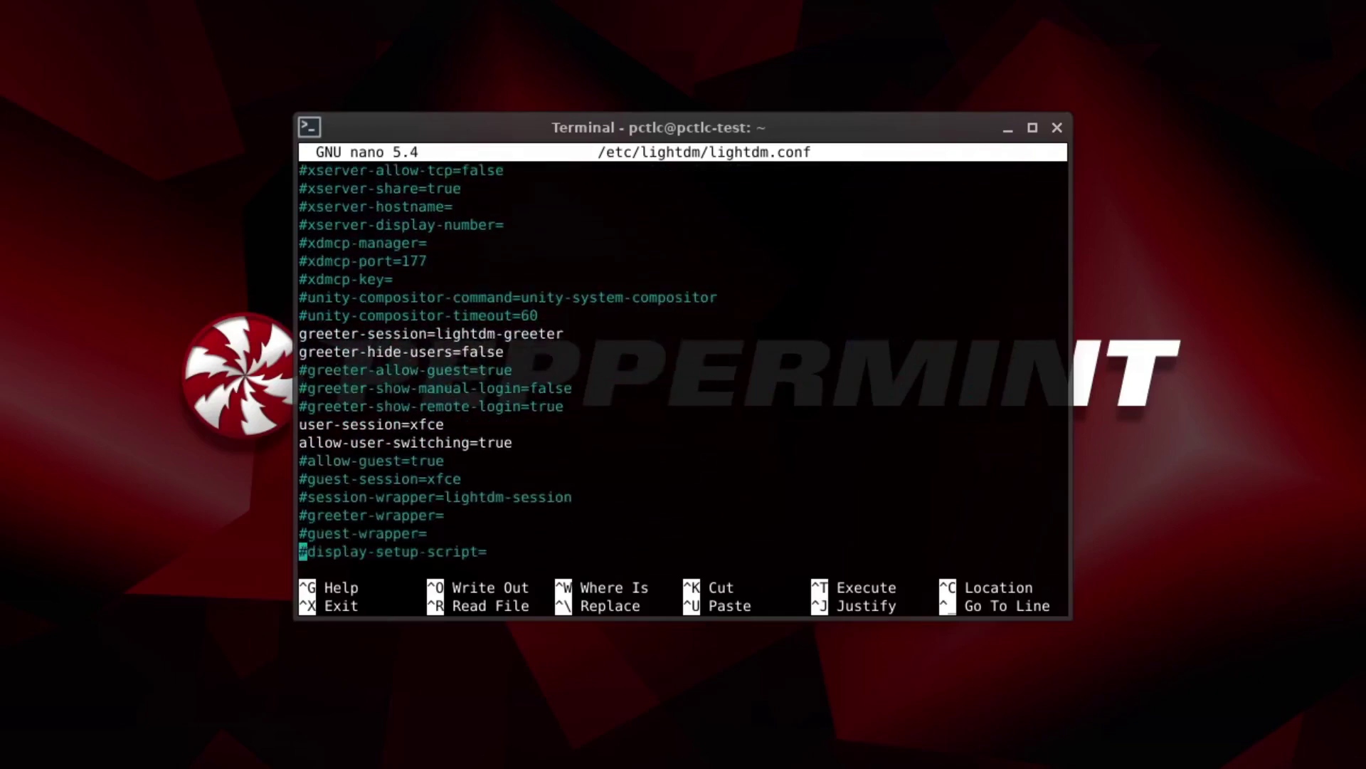
key("Down")
key("Down")
key("Down")
key("Down")
key("Down")
key("Up")
key("Up")
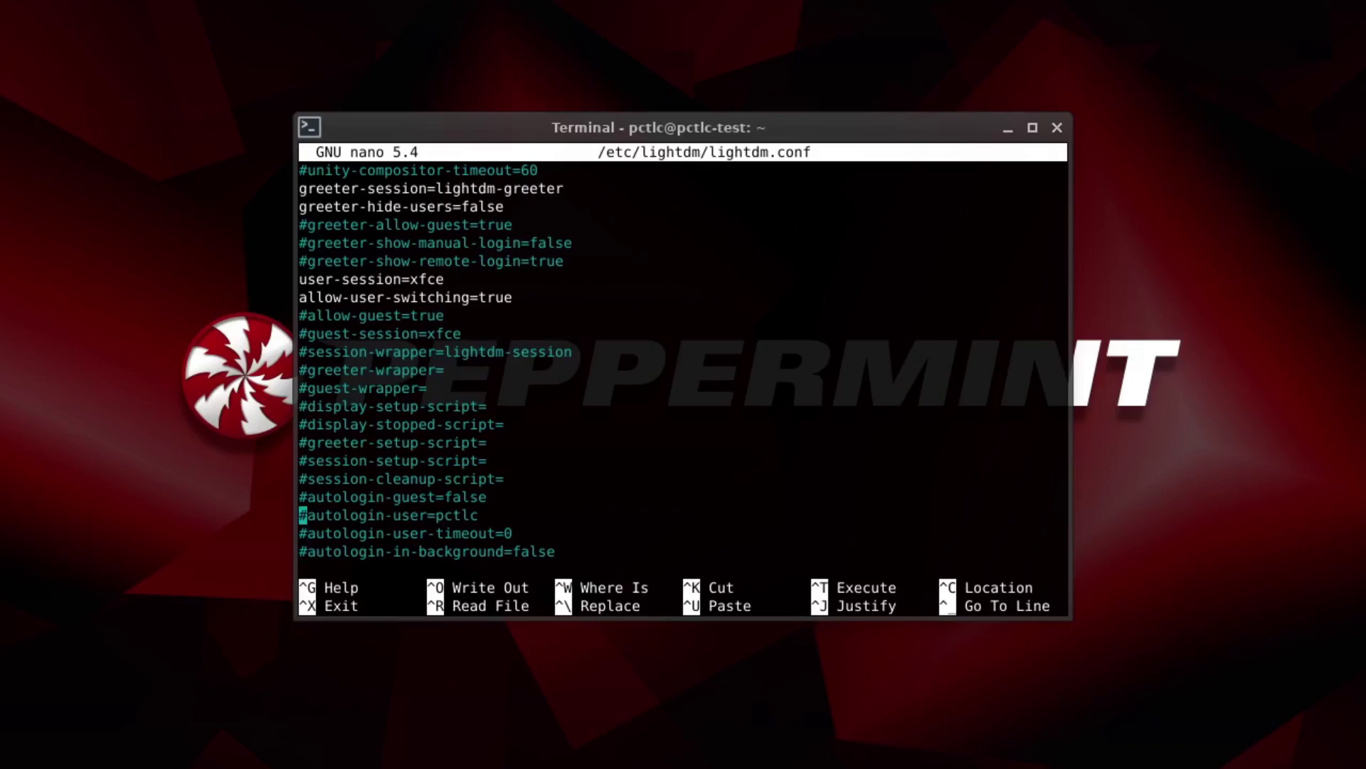
- Uncomment autologin-user and set its value to the user's login name
key("Right")
key("Right")
key("Right")
key("Right")
key("Right")
key("Right")
key("Right")
key("Right")
key("Right")
key("Right")
key("Right")
key("Right")
key("Right")
key("Right")
key("Right")
key("Right")
key("Delete")
key("Delete")
key("Delete")
key("Delete")
key("Delete")
key("Left")
key("Left")
key("Left")
key("Left")
key("Left")
key("Left")
key("Left")
key("Left")
key("Left")
key("Left")
key("Left")
key("Left")
key("Left")
key("Left")
key("Left")
key("Left")
key("Delete")
key("Right")
key("Right")
key("Right")
key("Right")
key("Right")
key("Right")
key("Right")
key("Right")
key("Right")
key("Right")
key("Right")
key("Right")
key("Right")
key("Right")
key("Right")
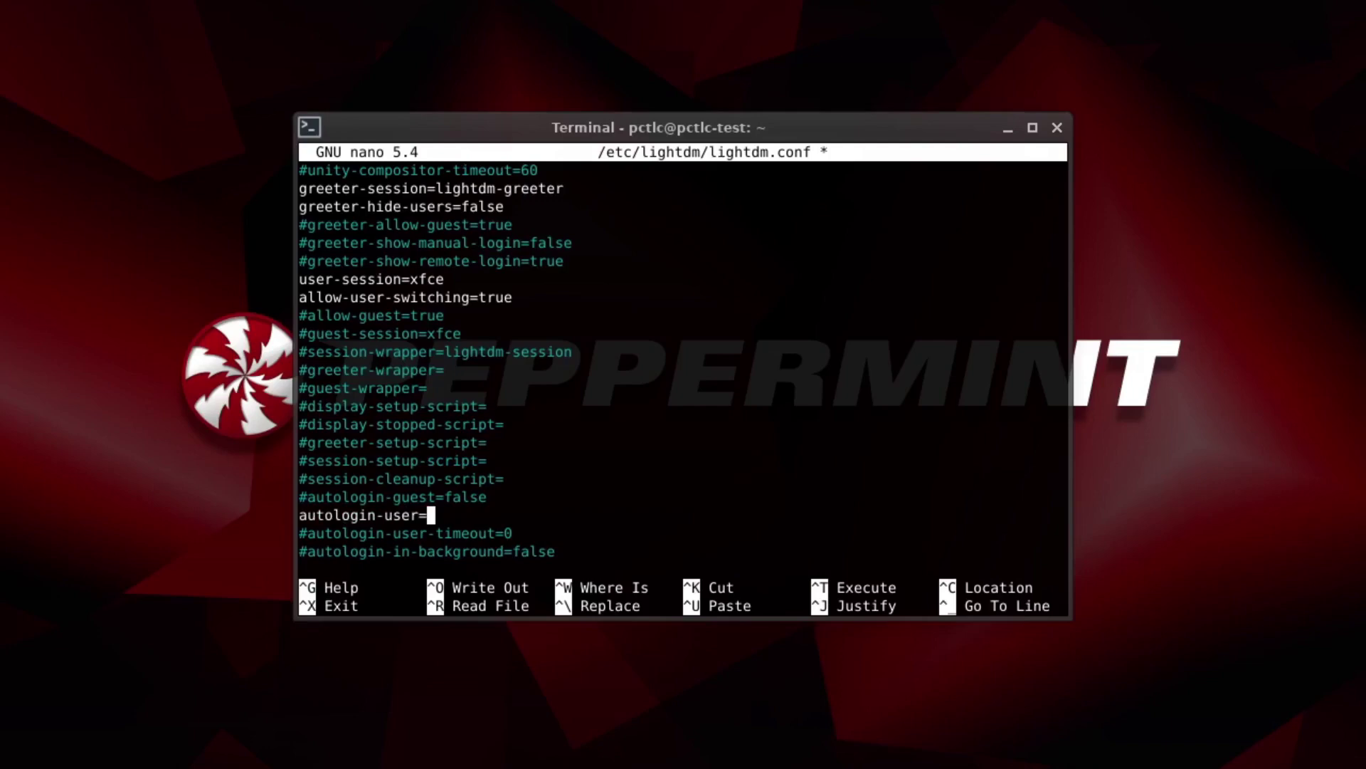
type("pctlc")
- Save lightdm.conf and exit nano back to the shell
key("ctrl+o")
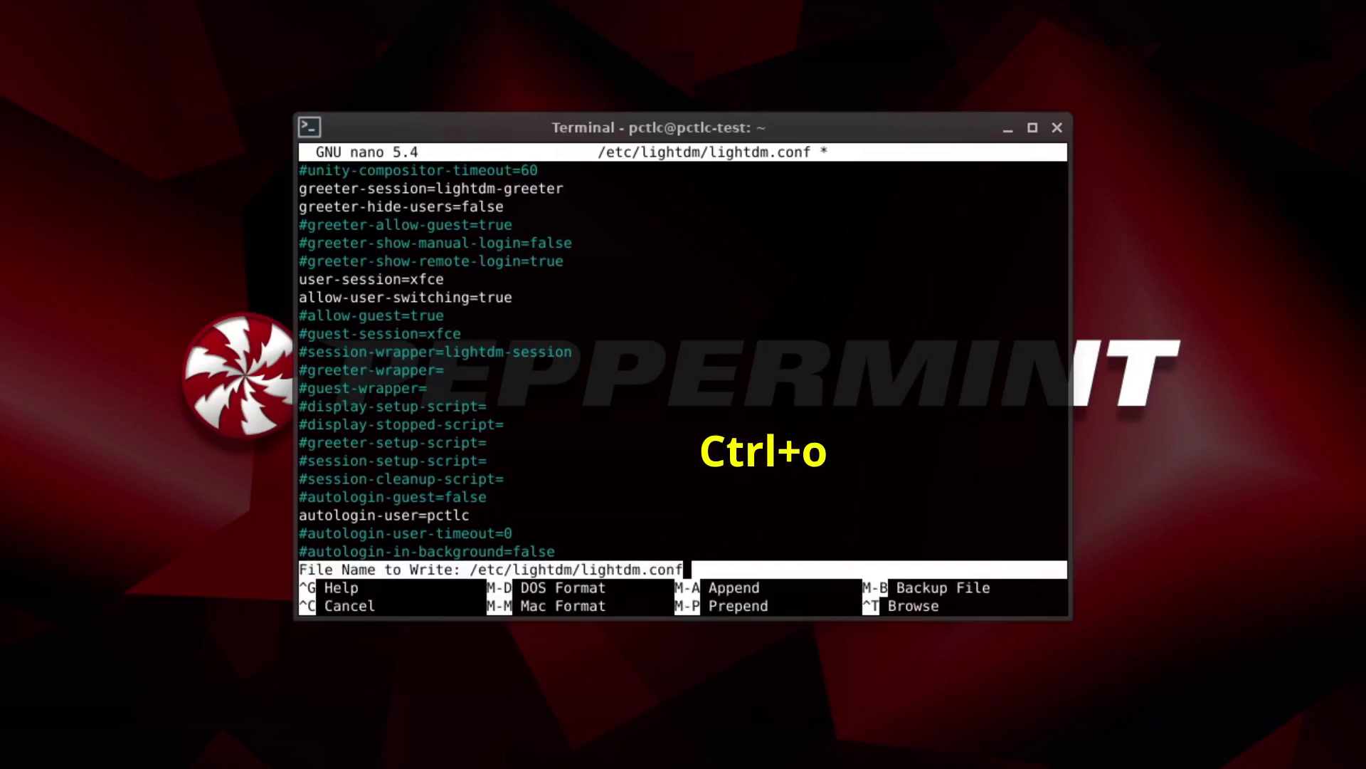
key("Return")
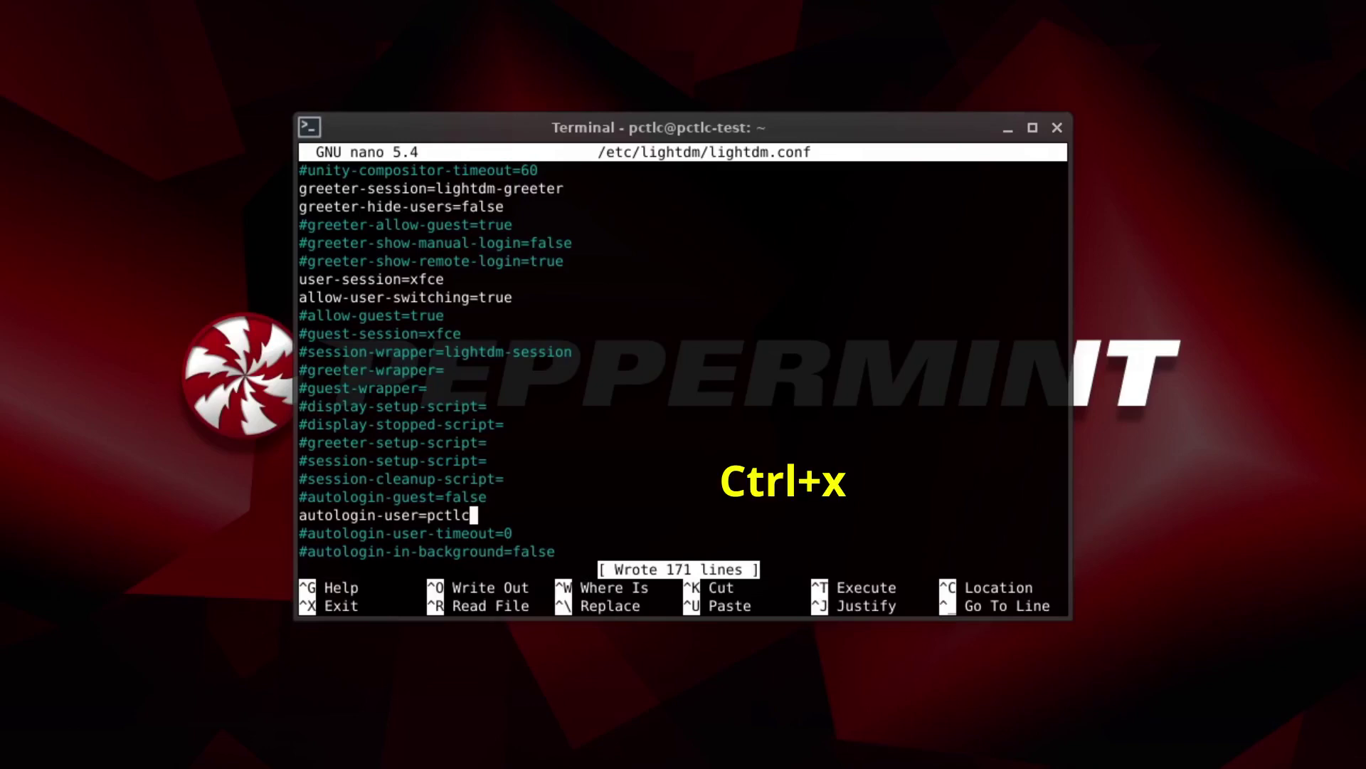
key("ctrl+x")
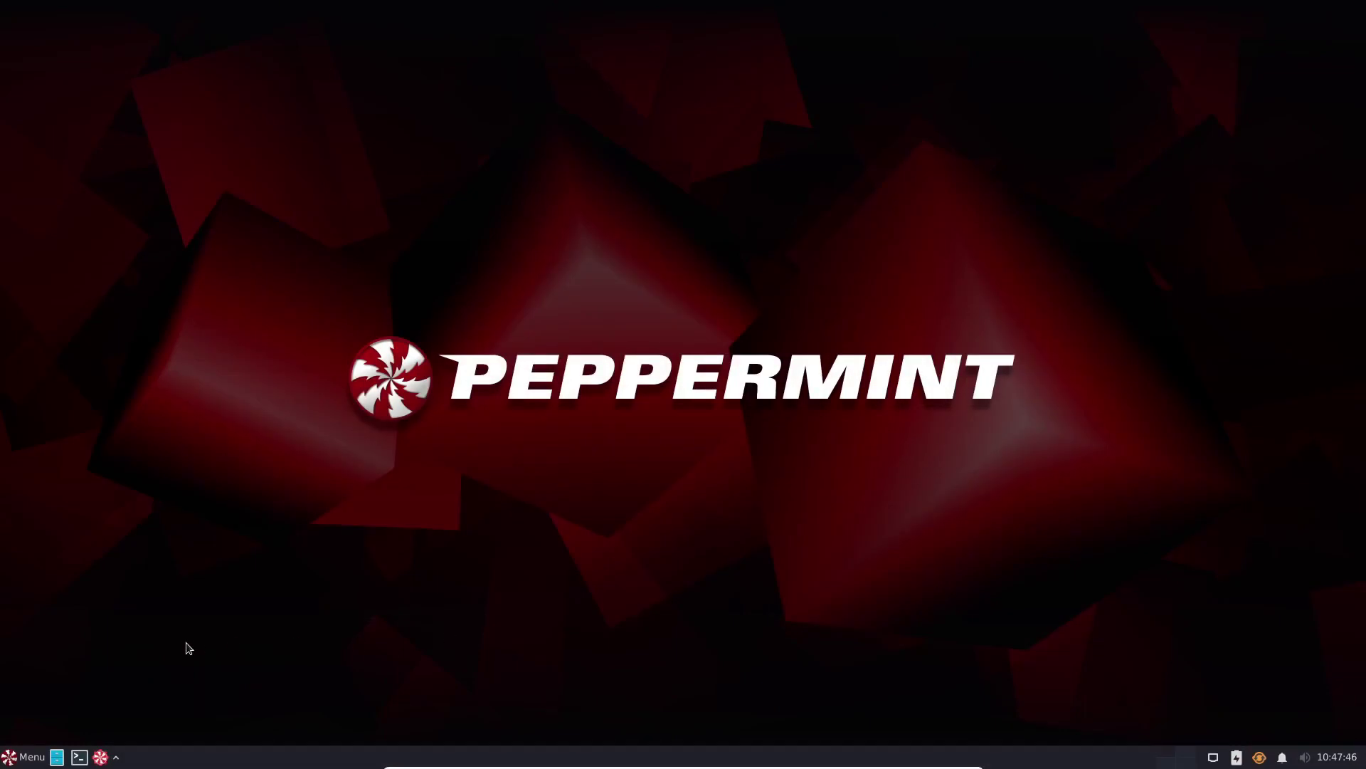
- Open Nemo at Home, center its window and view the About information
left_click(57, 756)
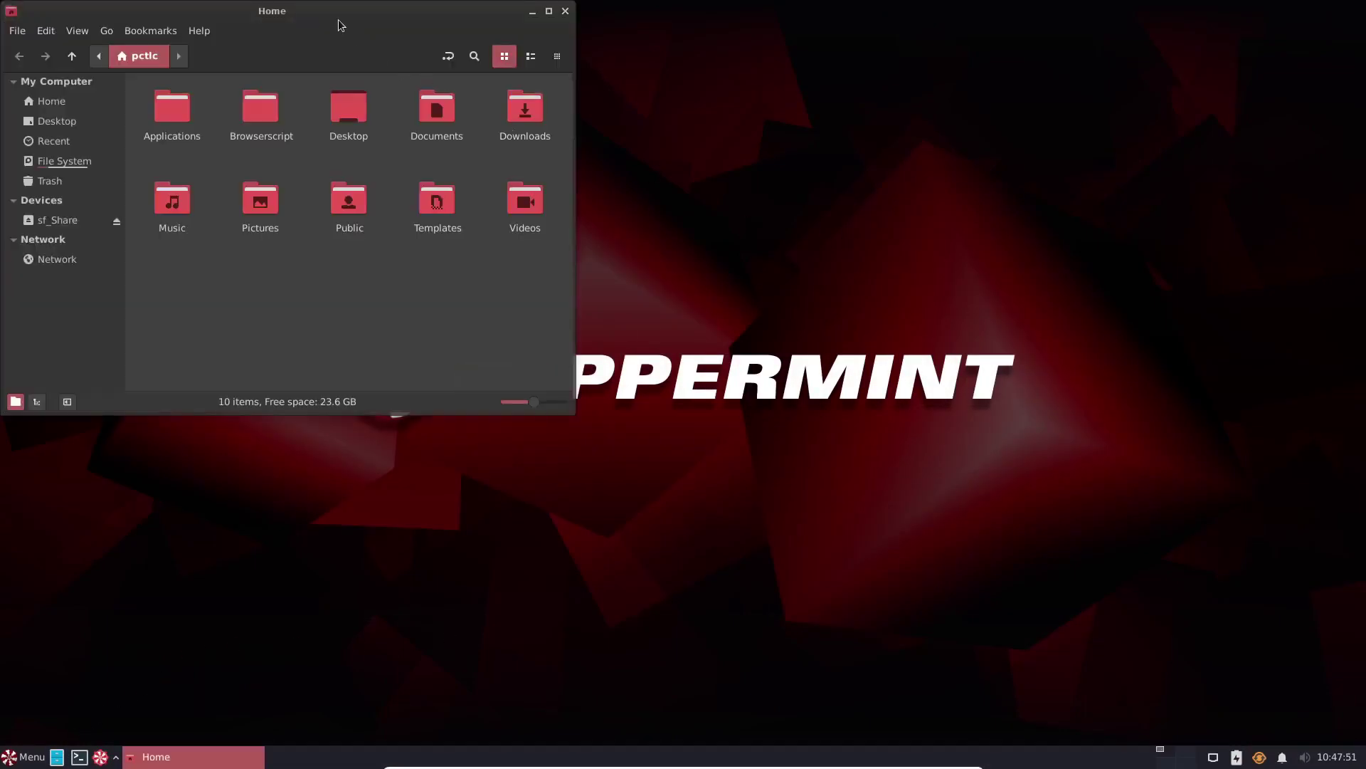
left_click_drag(306, 11, 705, 126)
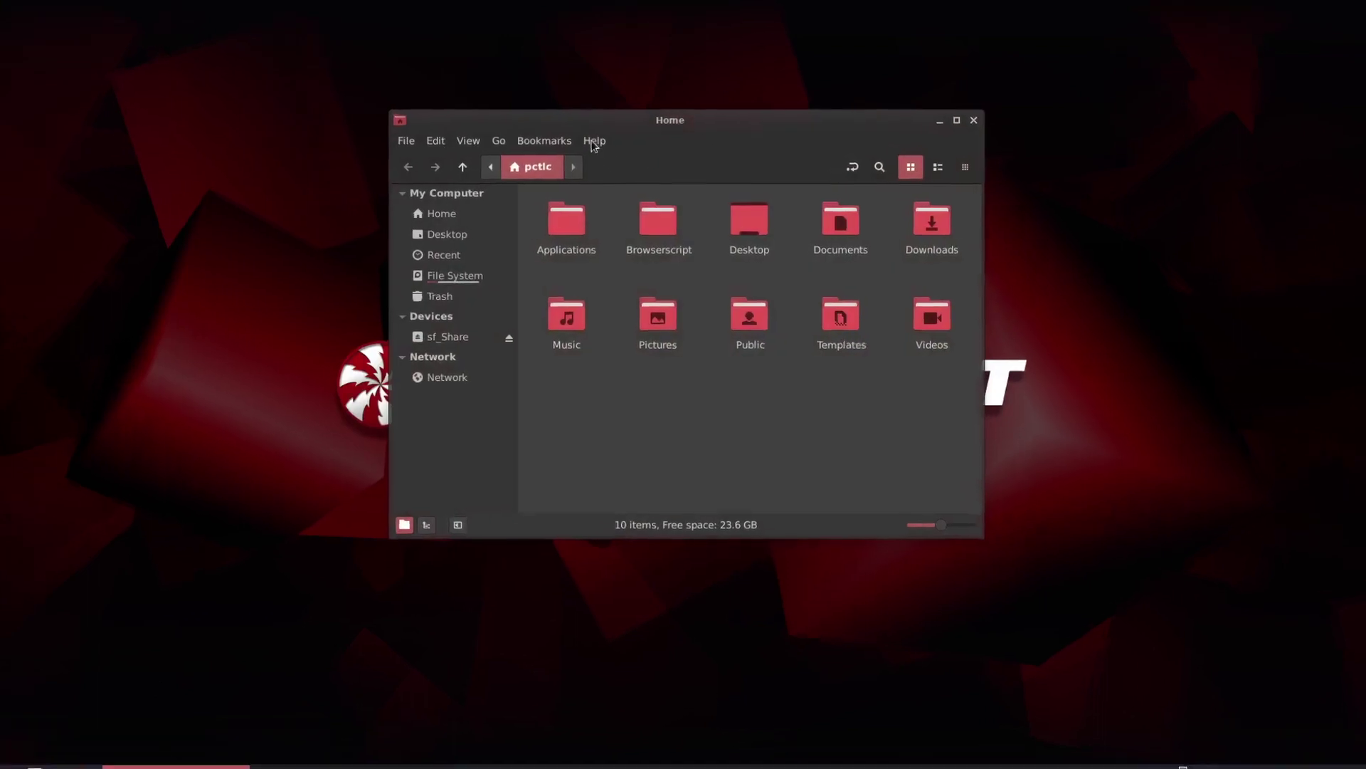
left_click(595, 140)
left_click(607, 208)
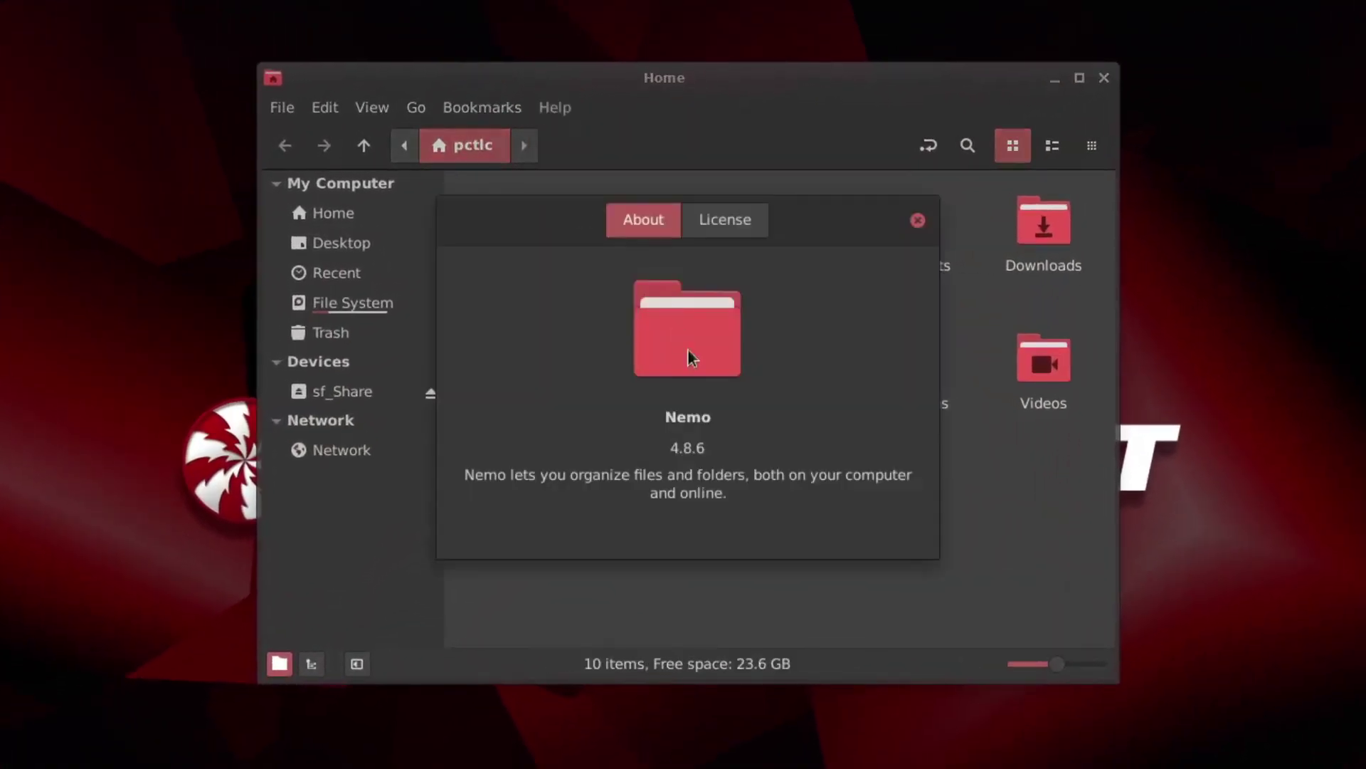
left_click(917, 221)
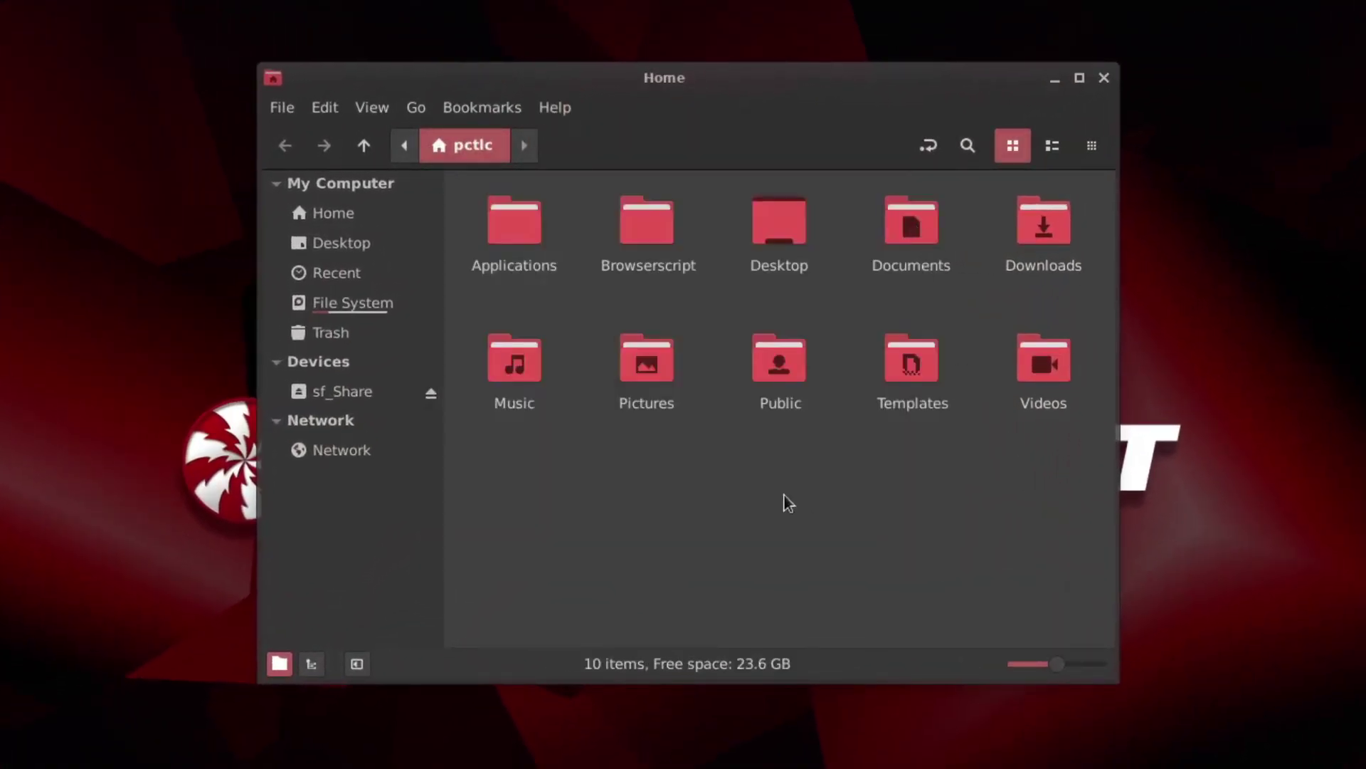
right_click(774, 490)
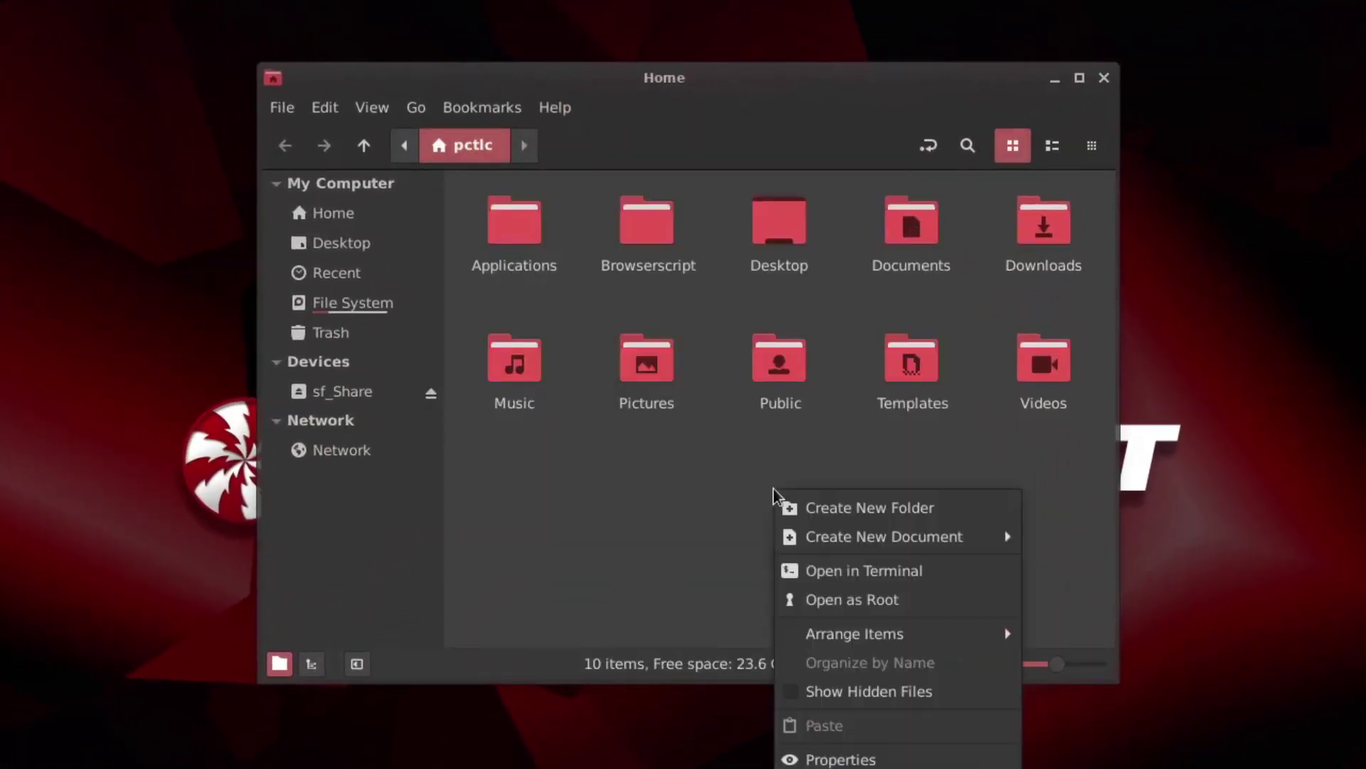
left_click(643, 536)
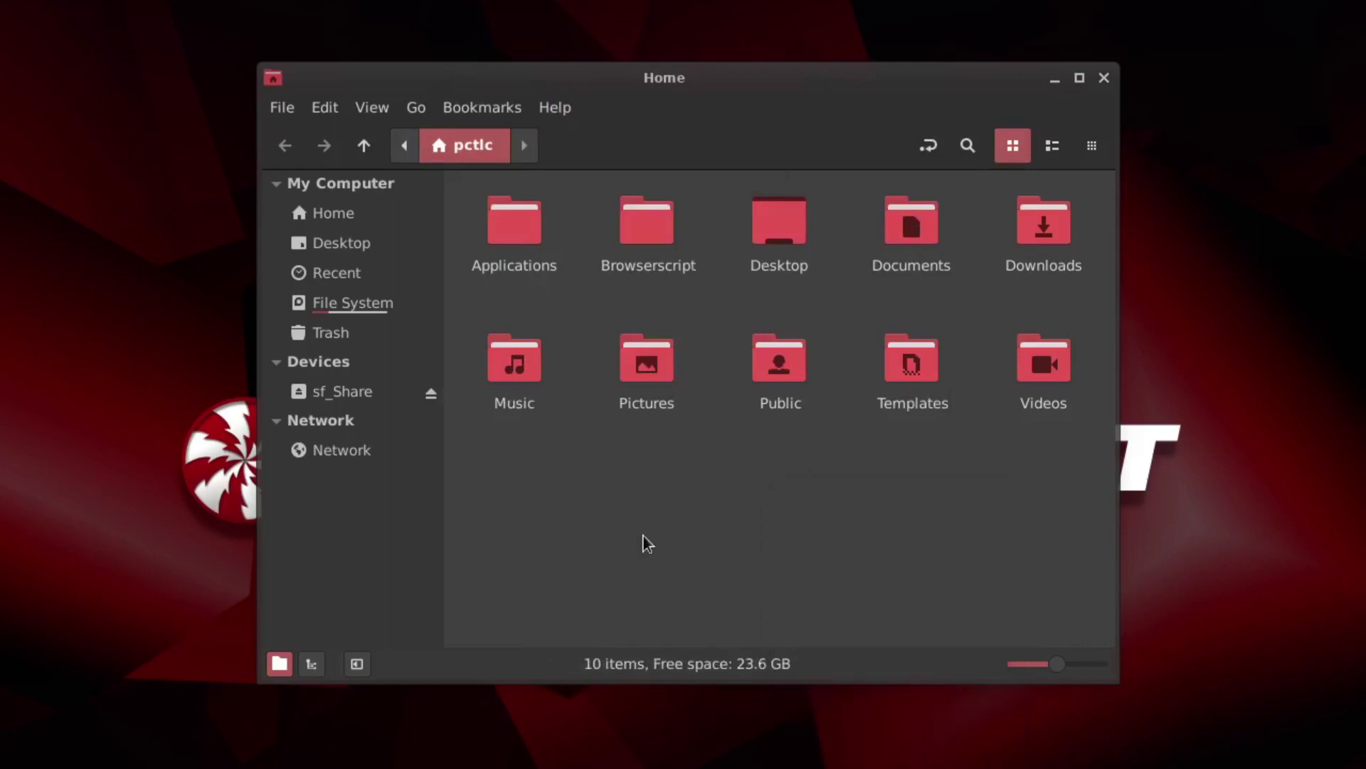
- Browse to /etc/lightdm, inspect lightdm.conf's context options, and return to /etc
left_click(354, 313)
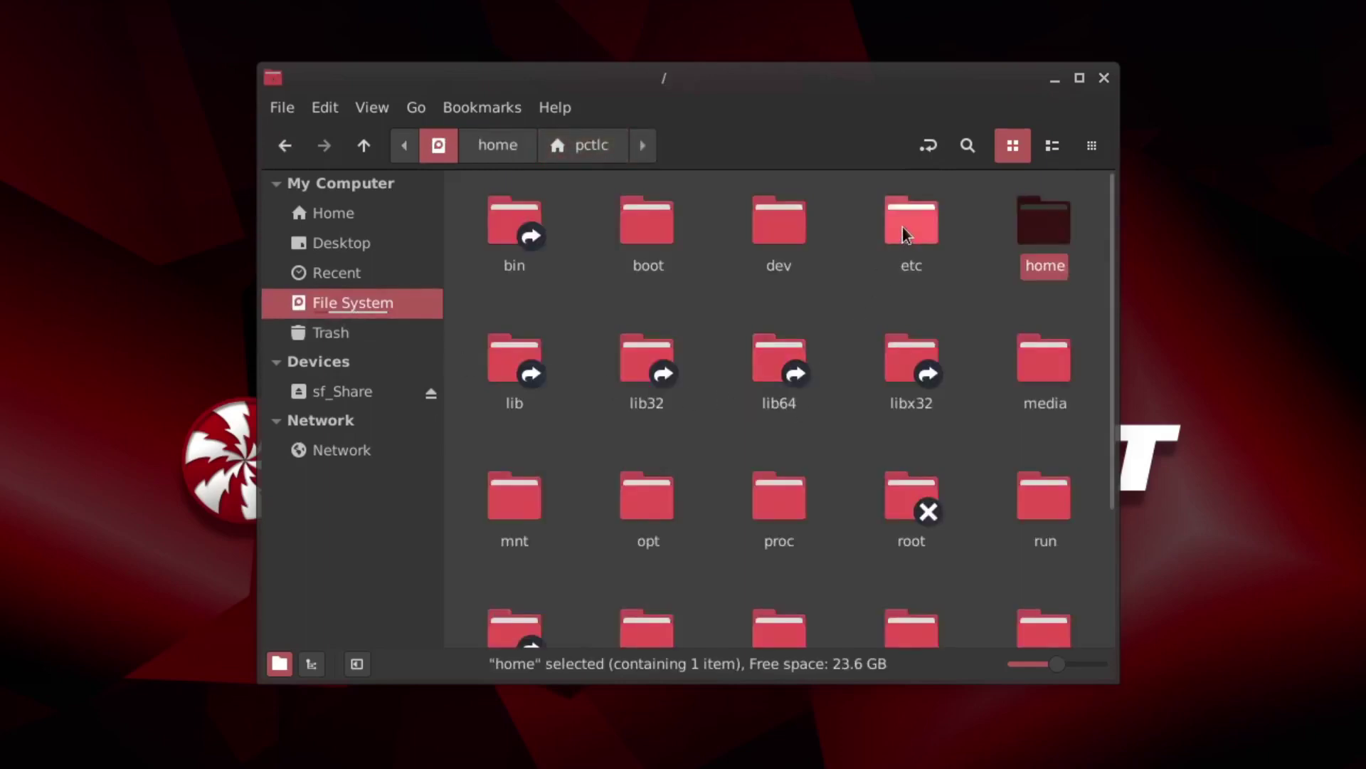
double_click(903, 228)
type("light")
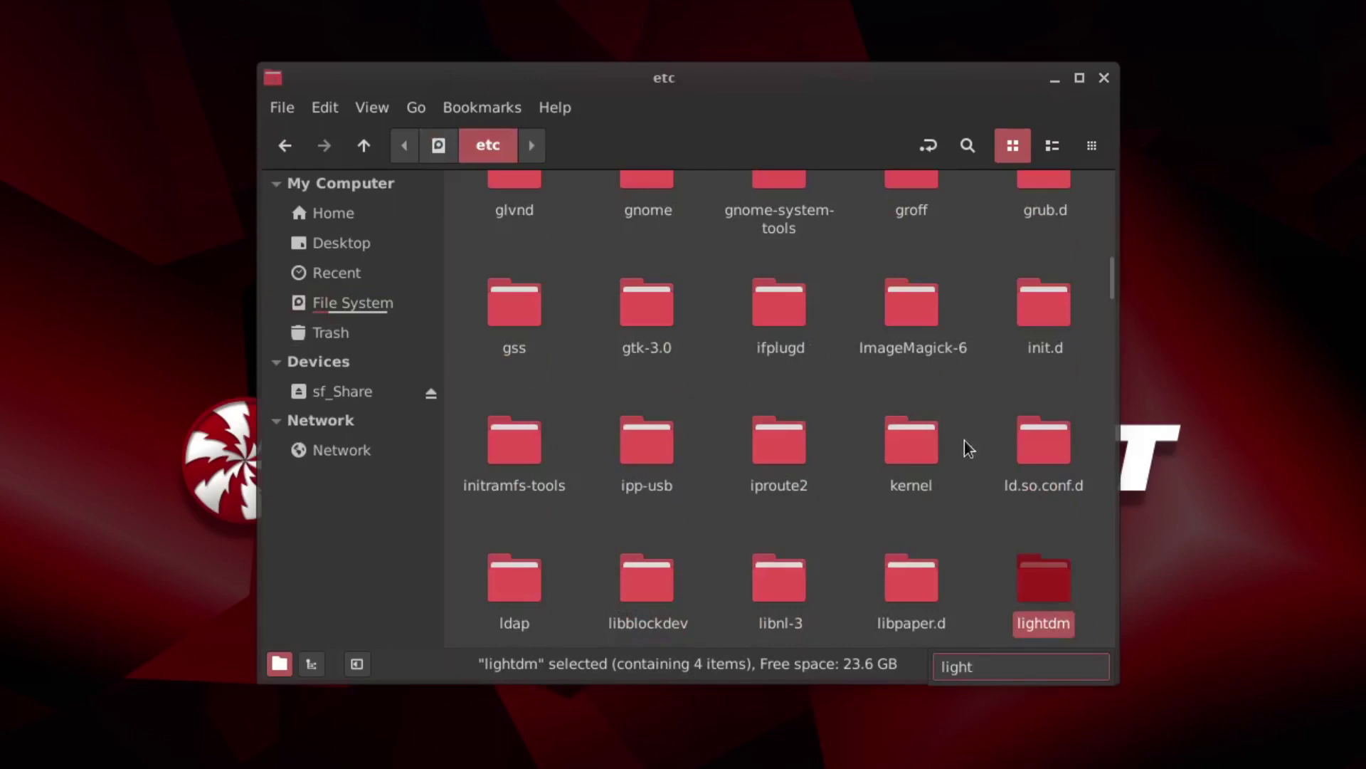
double_click(1049, 583)
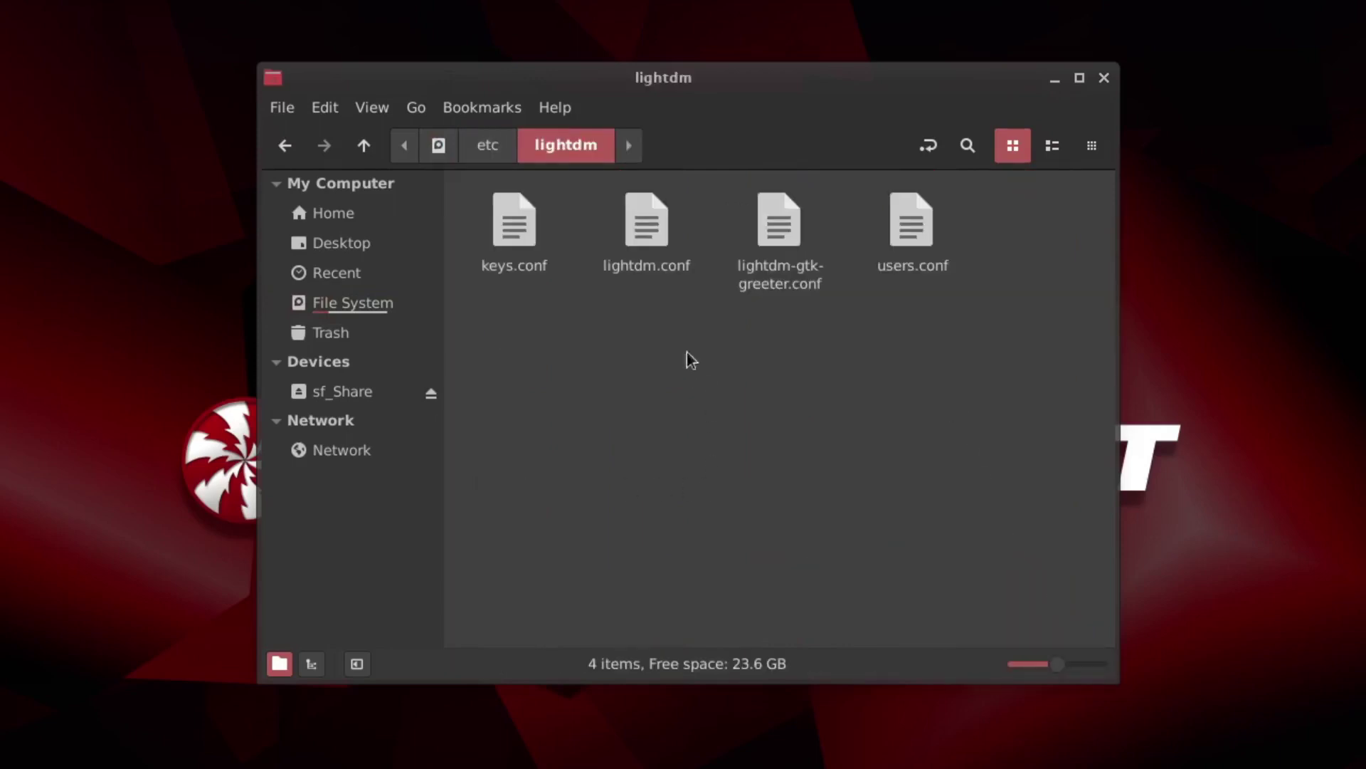
right_click(647, 228)
left_click(578, 370)
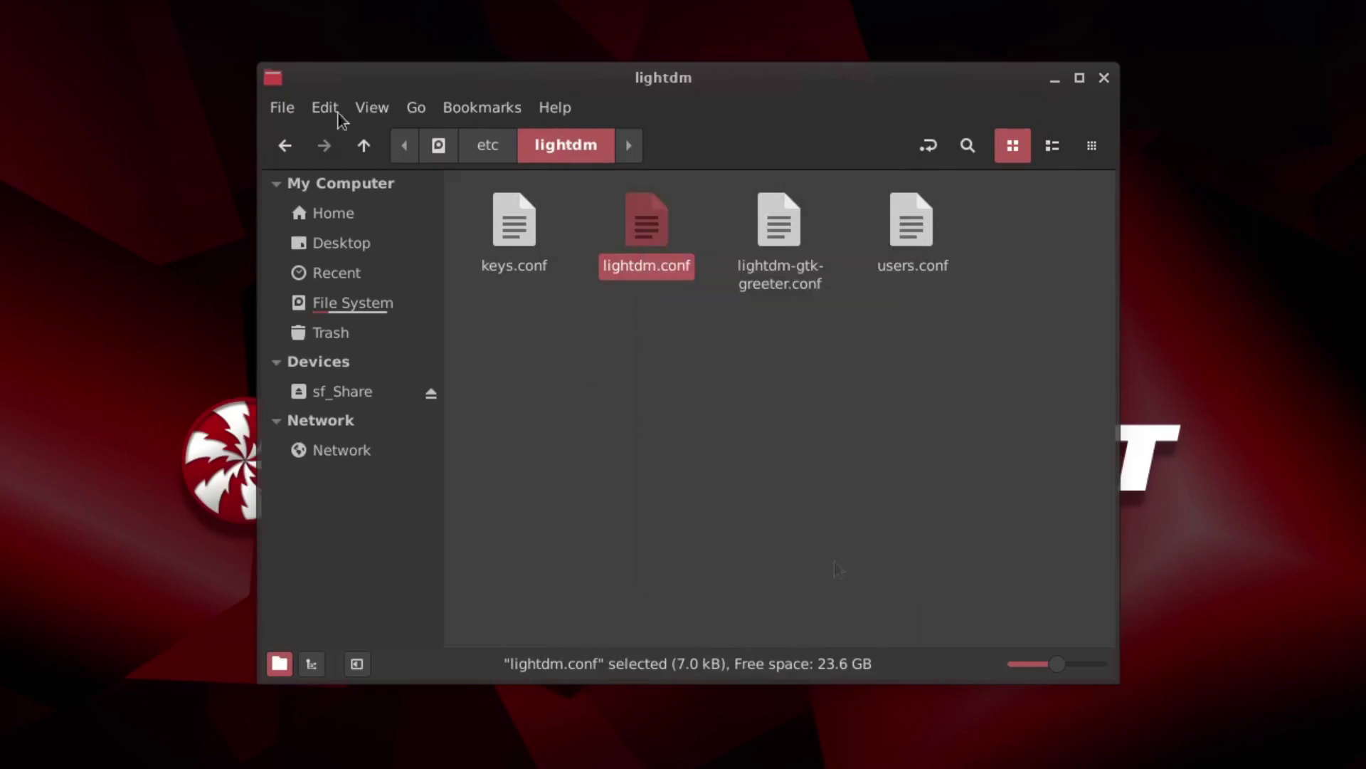
right_click(649, 220)
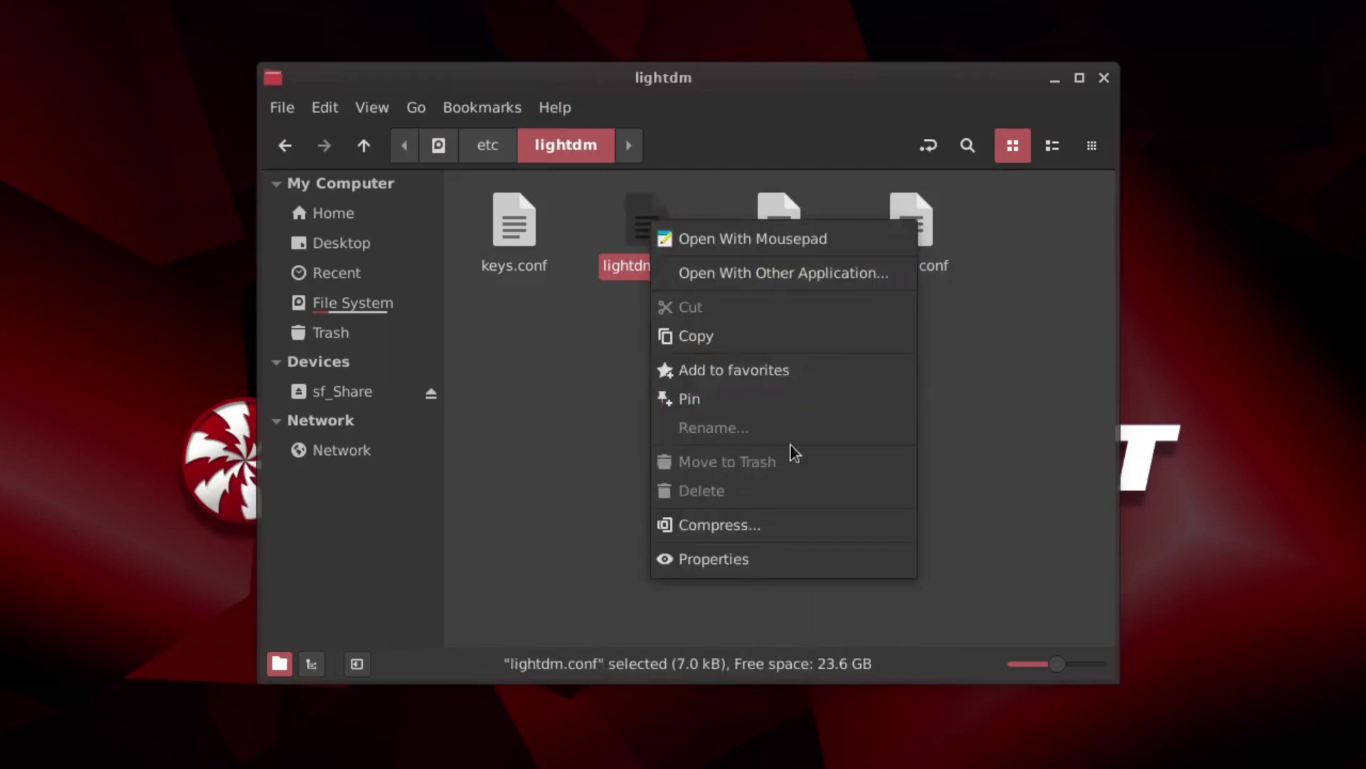
left_click(613, 435)
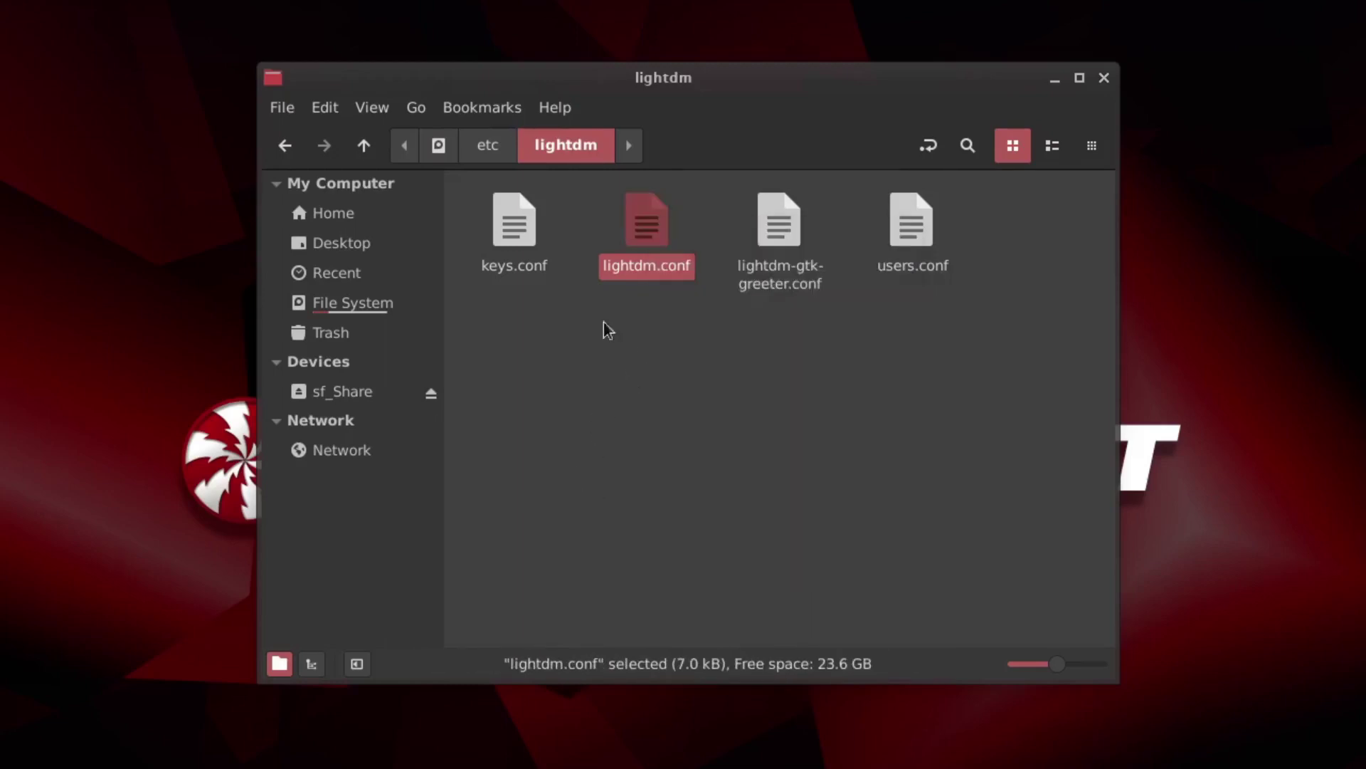
left_click(494, 152)
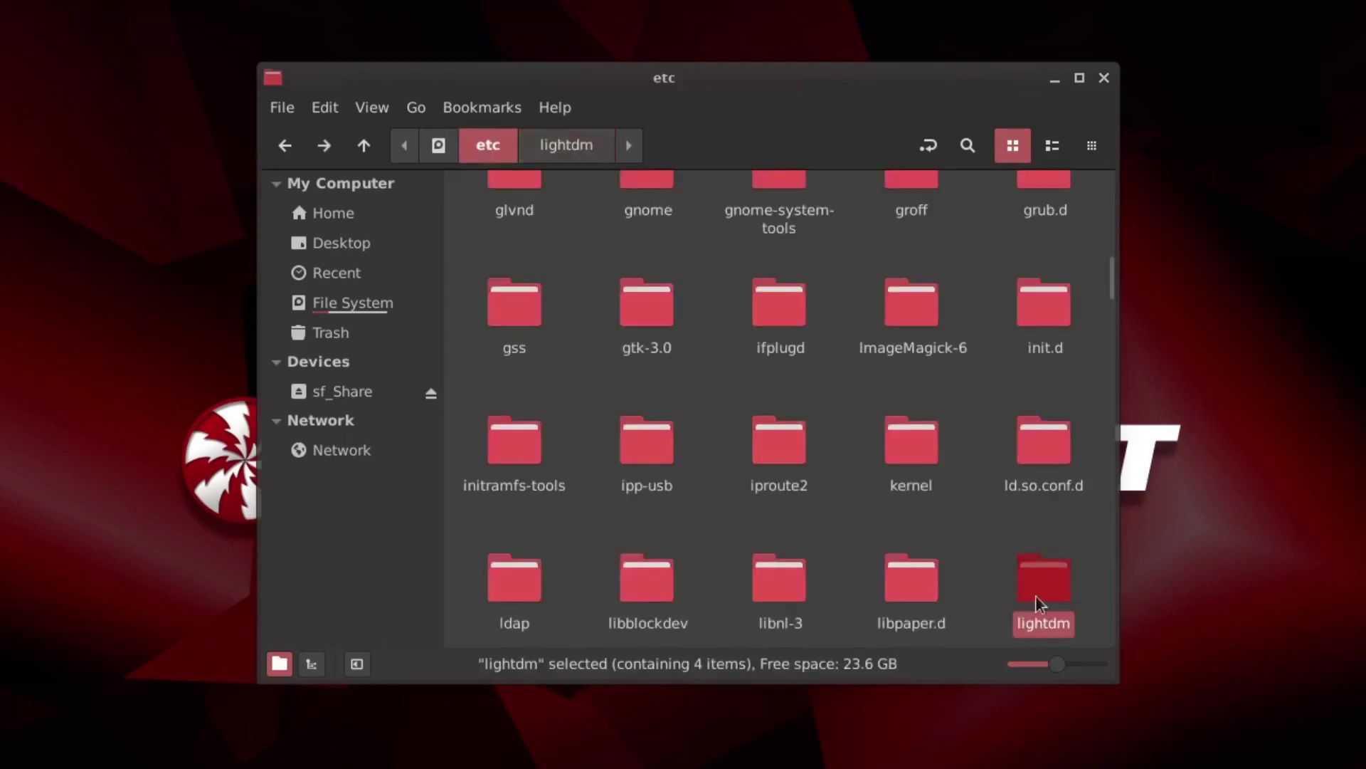
- Open the lightdm folder as root, entering the administrator password
right_click(1045, 578)
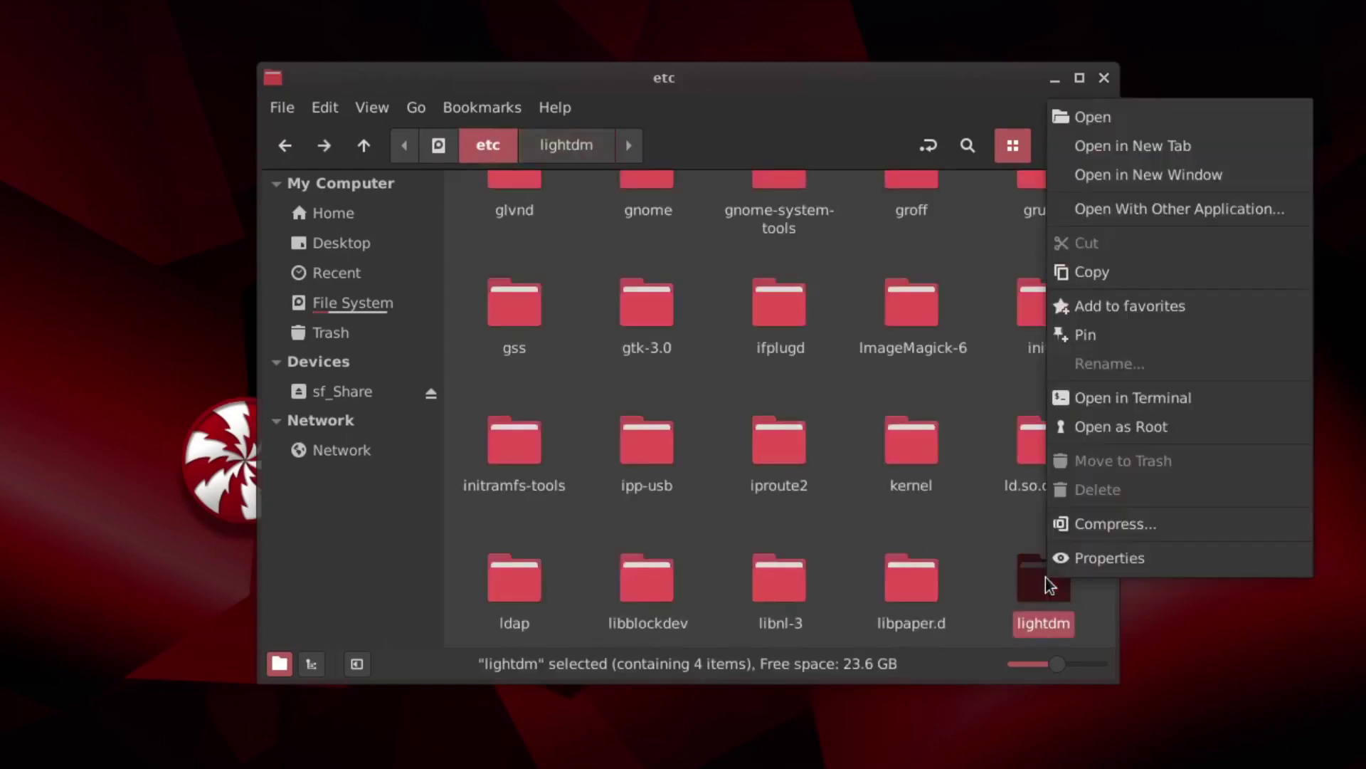
left_click(1100, 432)
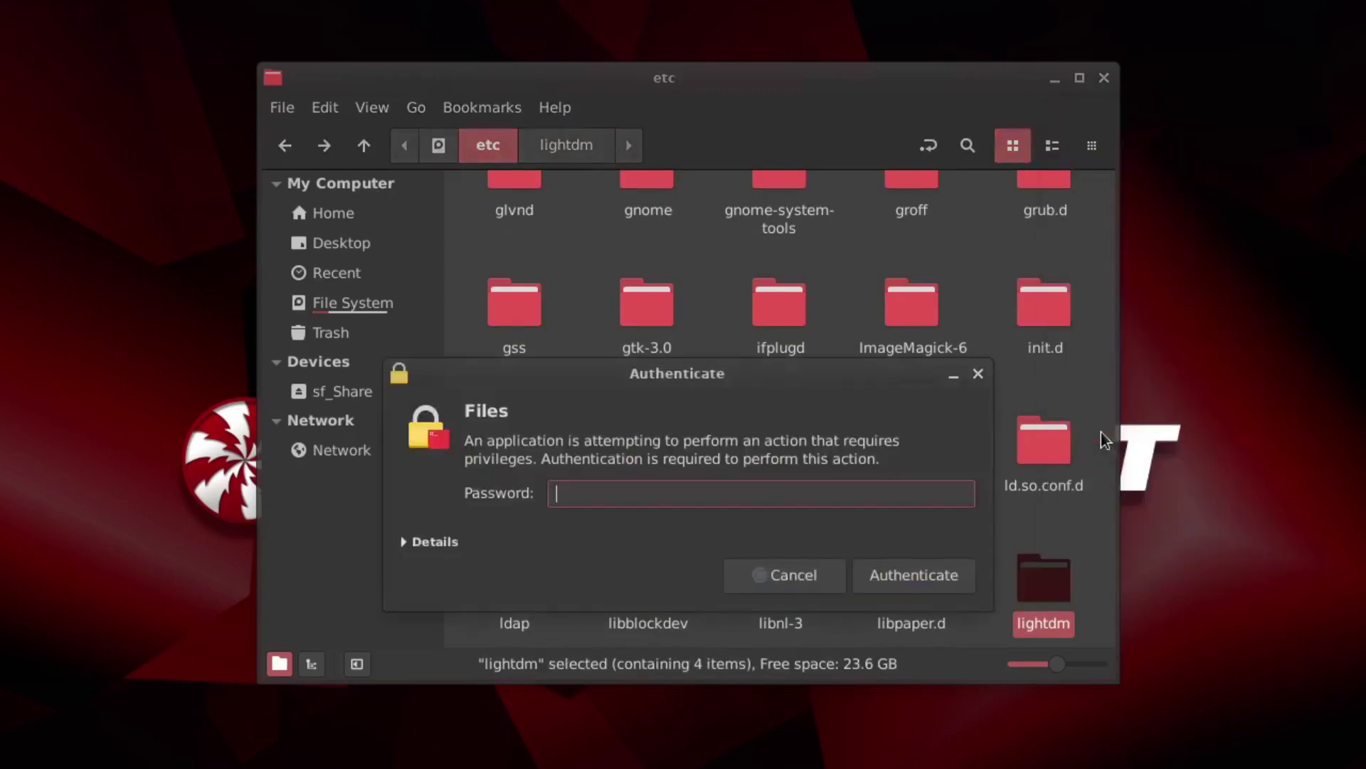
type("••••••")
key("Return")
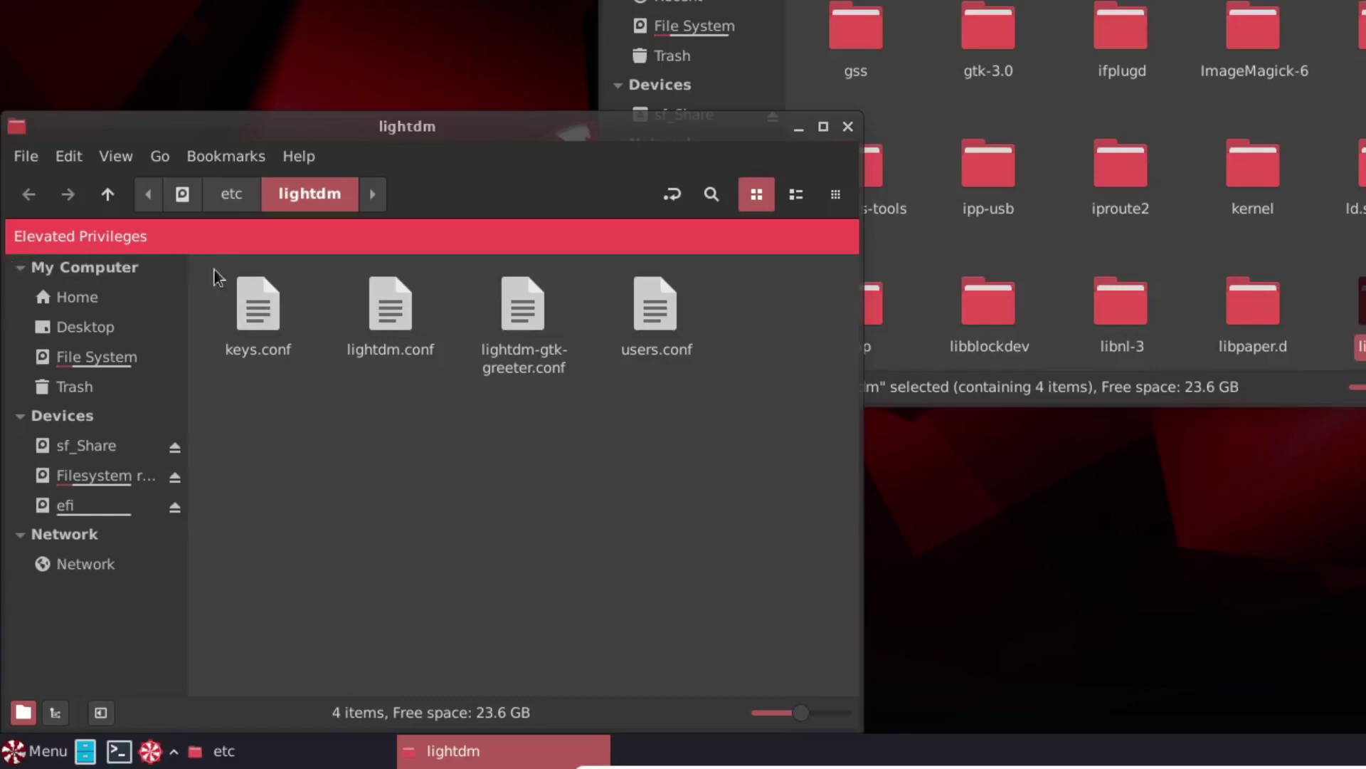
- Open lightdm.conf in Mousepad and go to the end of the autologin-user line
double_click(390, 313)
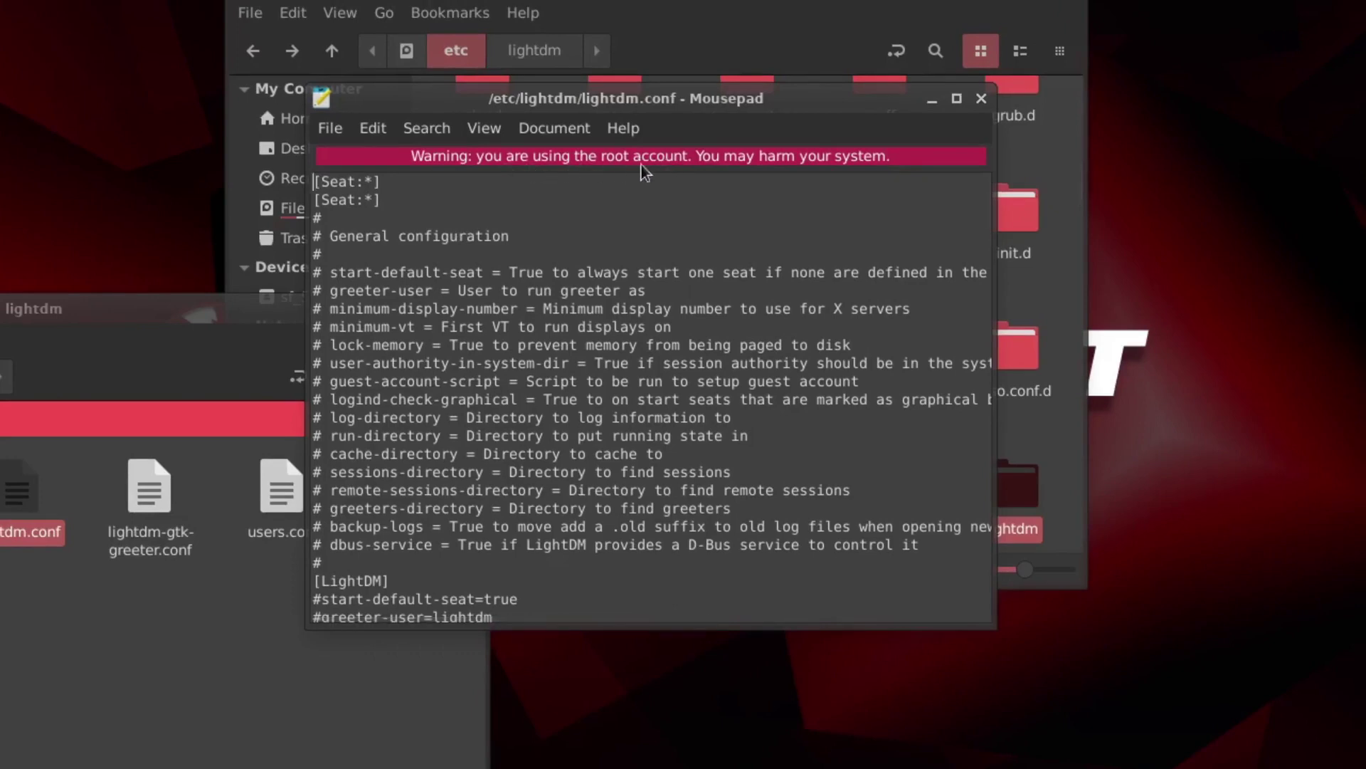
key("Down")
key("Down")
key("Down")
key("Down")
key("Down")
key("Down")
key("Down")
key("Down")
key("Down")
key("Down")
key("Down")
key("Down")
key("Down")
key("Down")
key("Down")
key("Down")
key("Down")
key("Down")
key("Down")
key("Down")
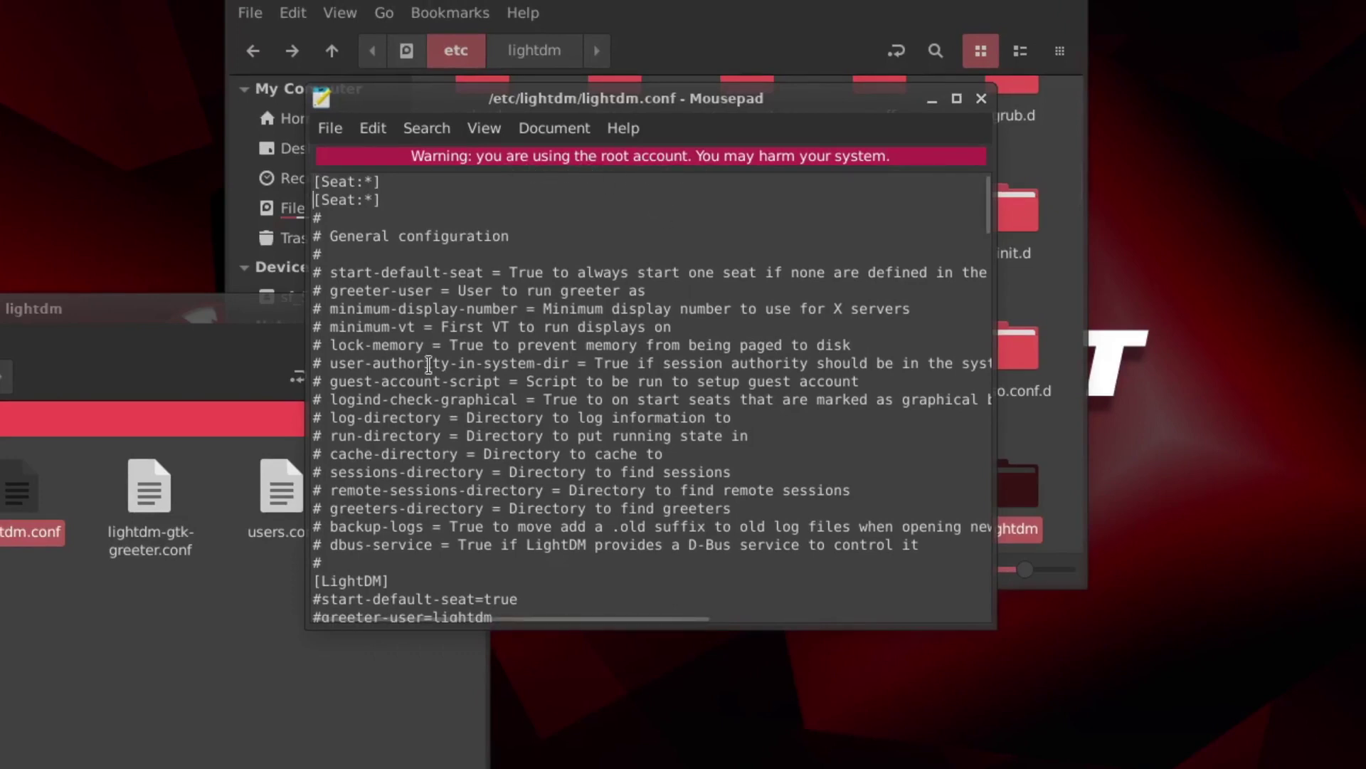
key("Down")
key("Down")
key("Down")
key("Down")
key("Down")
key("Down")
key("Down")
key("Down")
key("Down")
key("Down")
key("Down")
key("Down")
key("Down")
key("Down")
key("Down")
key("Down")
key("Down")
key("Down")
key("Down")
key("Down")
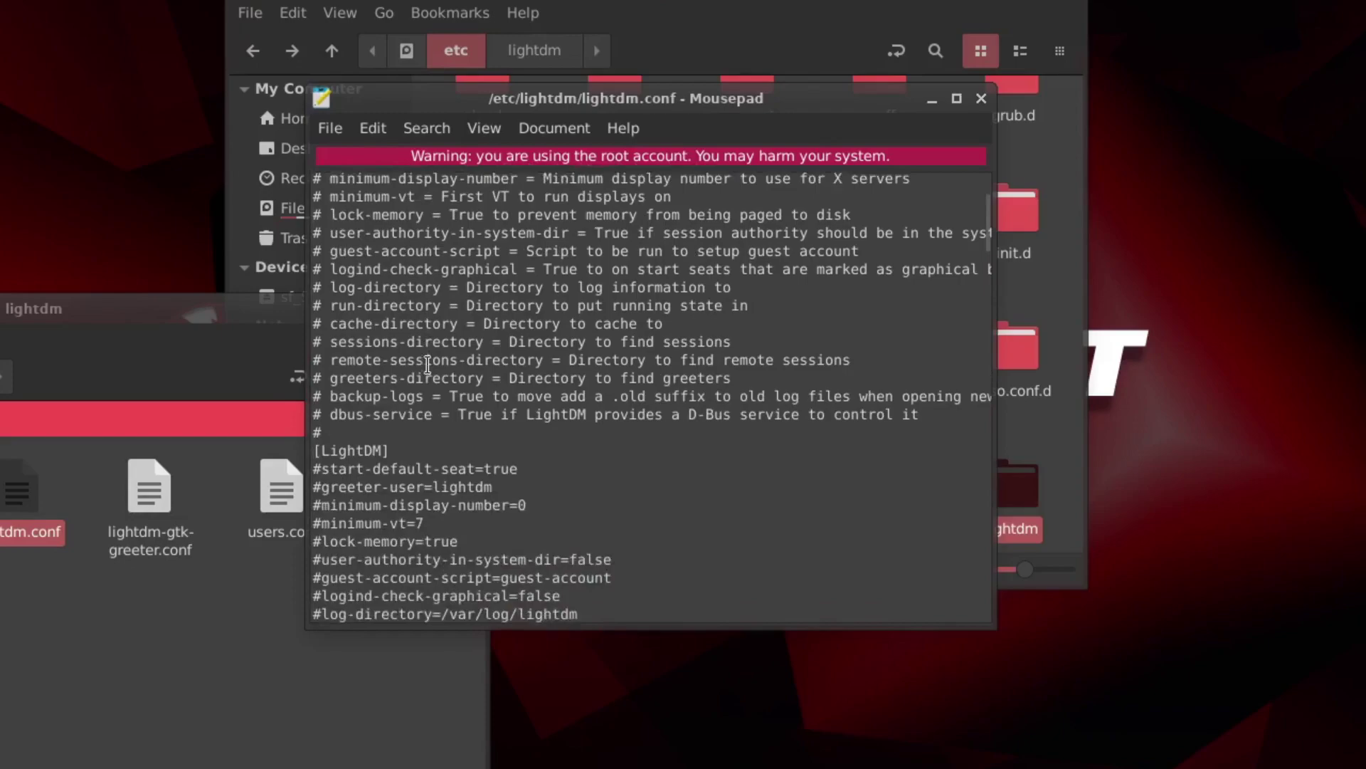
scroll(318, 493, "down", 1)
scroll(317, 493, "down", 20)
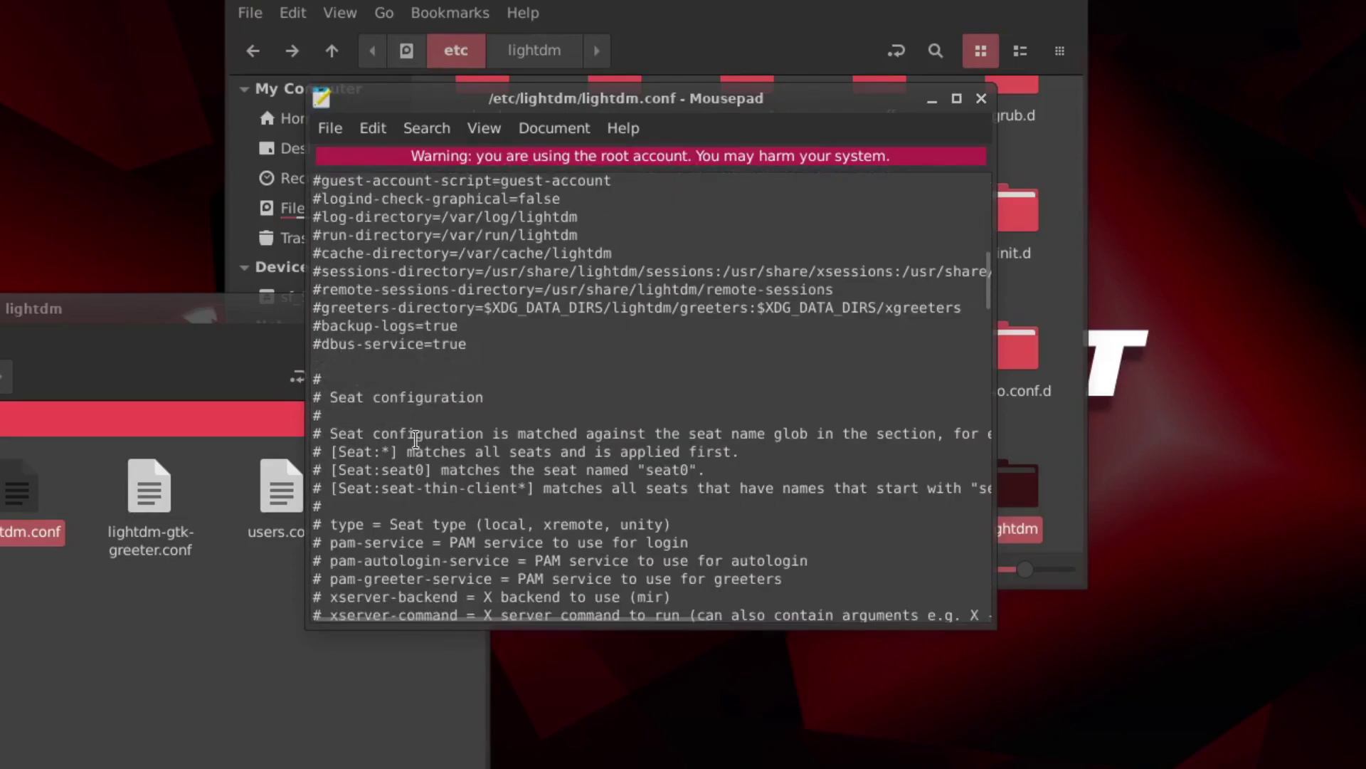
scroll(417, 439, "down", 9)
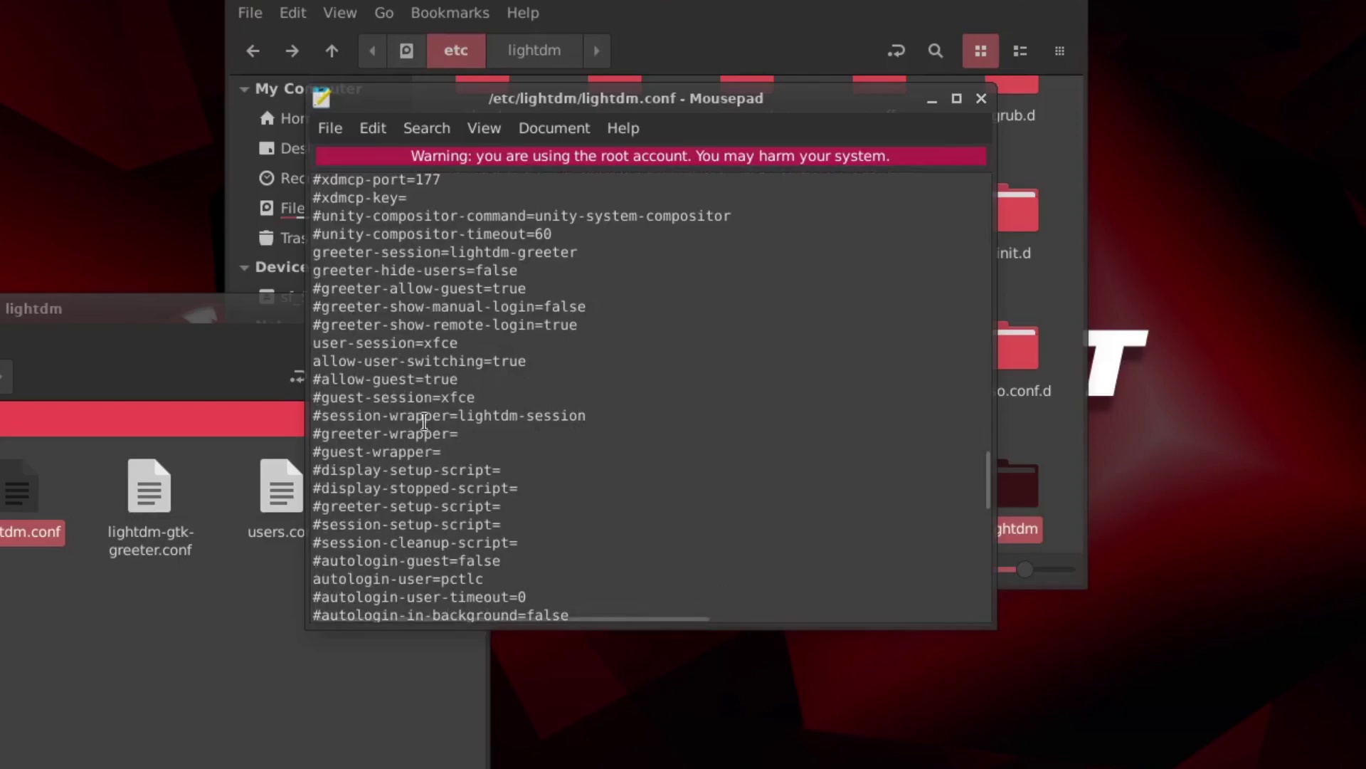
scroll(408, 538, "down", 1)
left_click(338, 519)
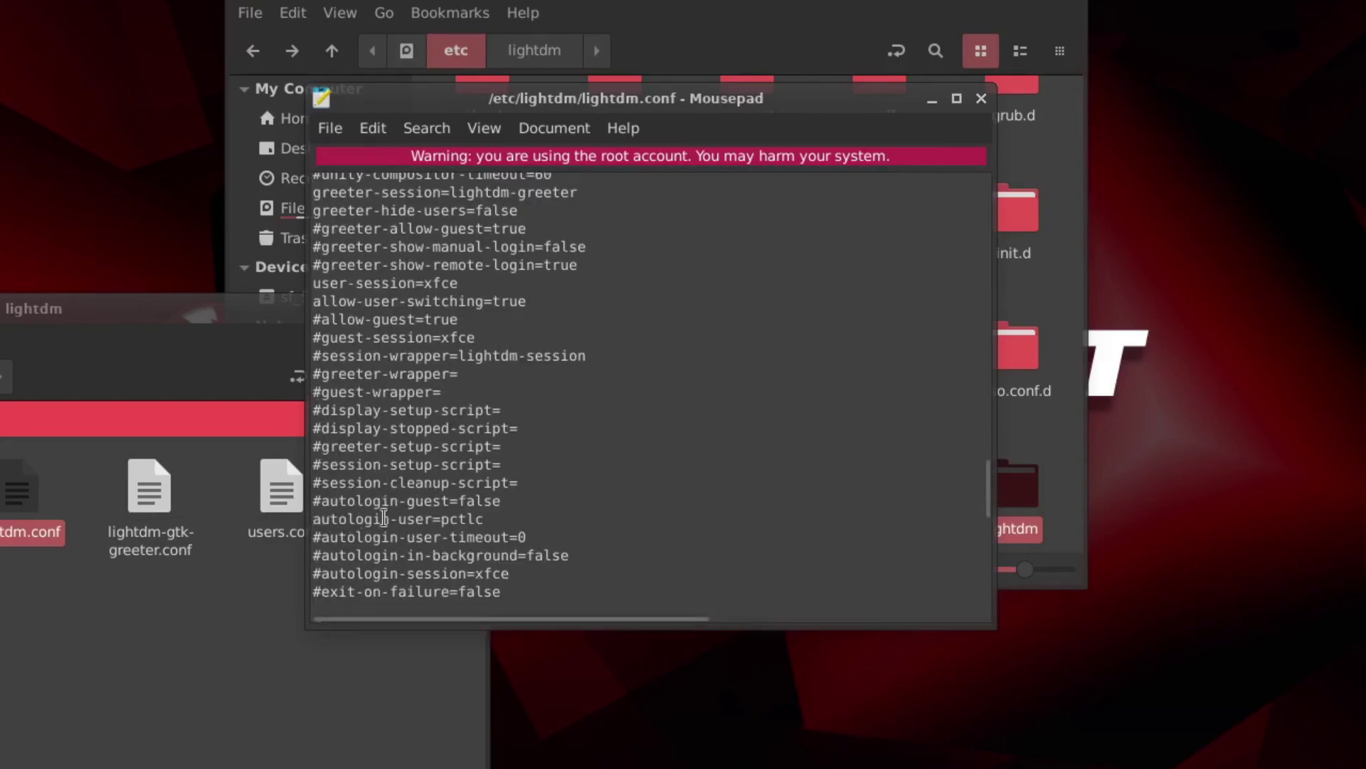
left_click(486, 519)
- Retype the user's login name after autologin-user= and save with the line commented out
key("space")
key("BackSpace")
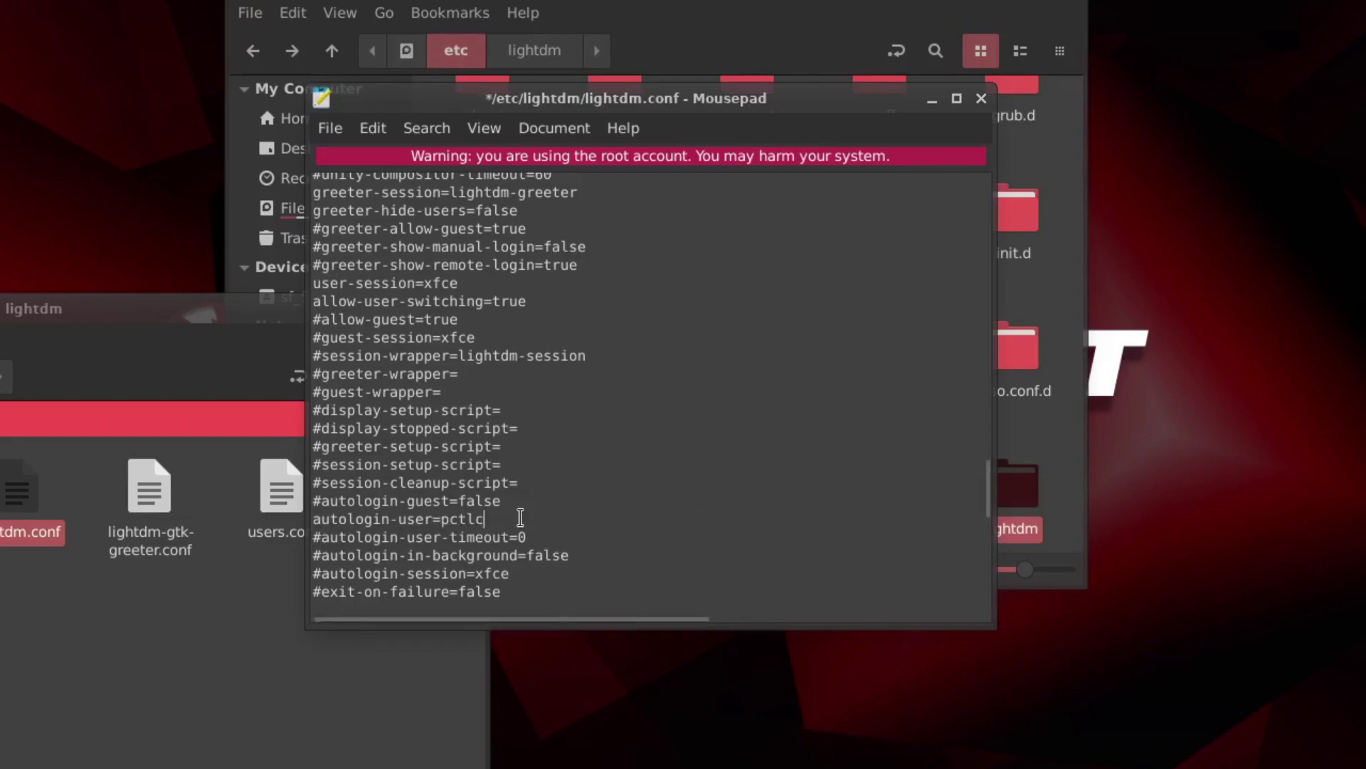
key("BackSpace")
key("BackSpace")
key("BackSpace")
key("BackSpace")
key("BackSpace")
type("pctlc")
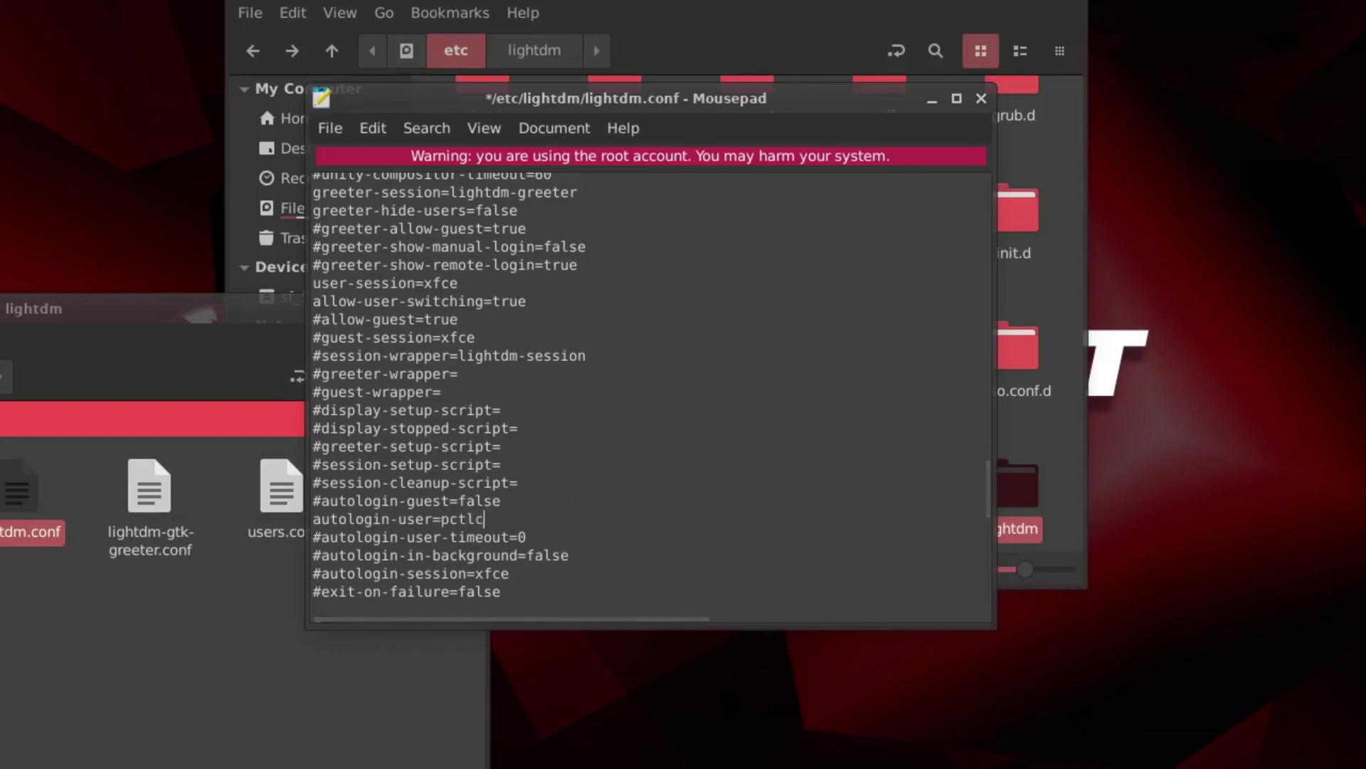
left_click(313, 519)
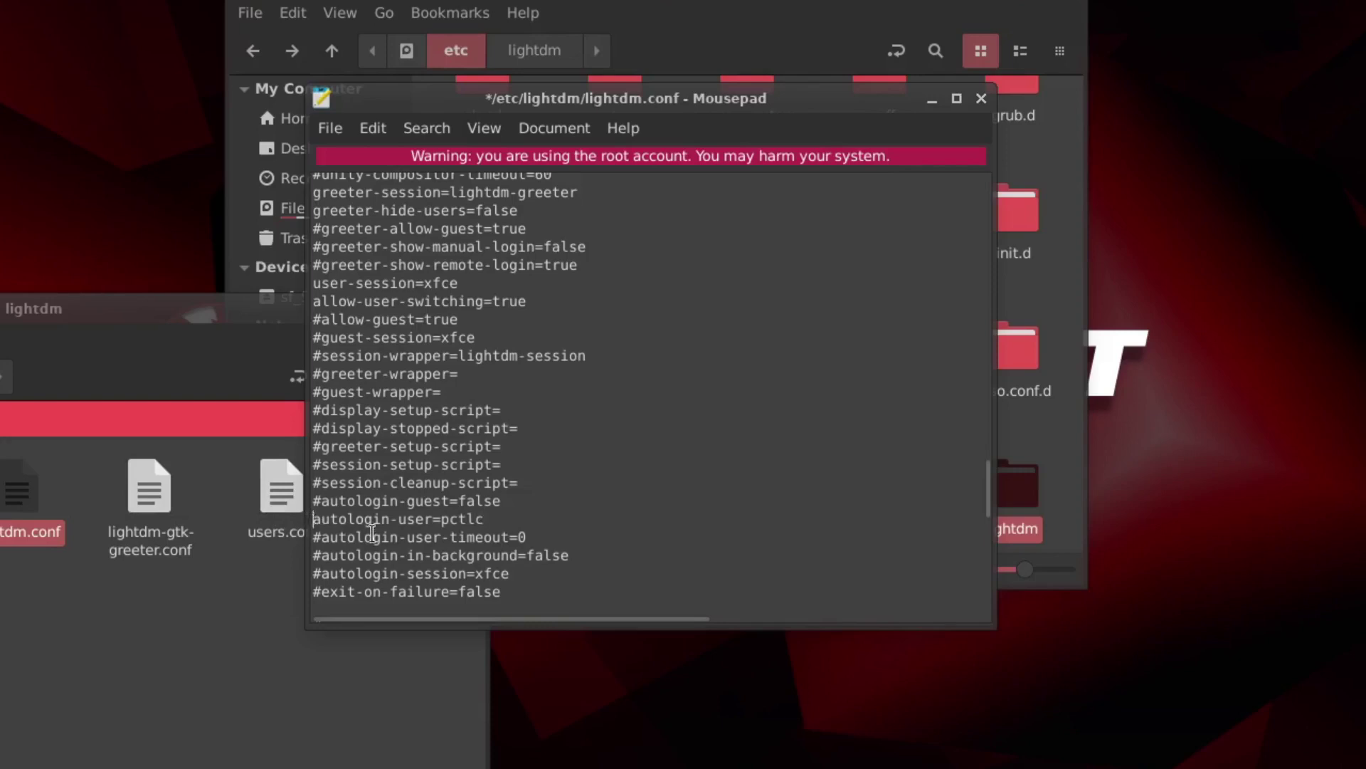
type("#")
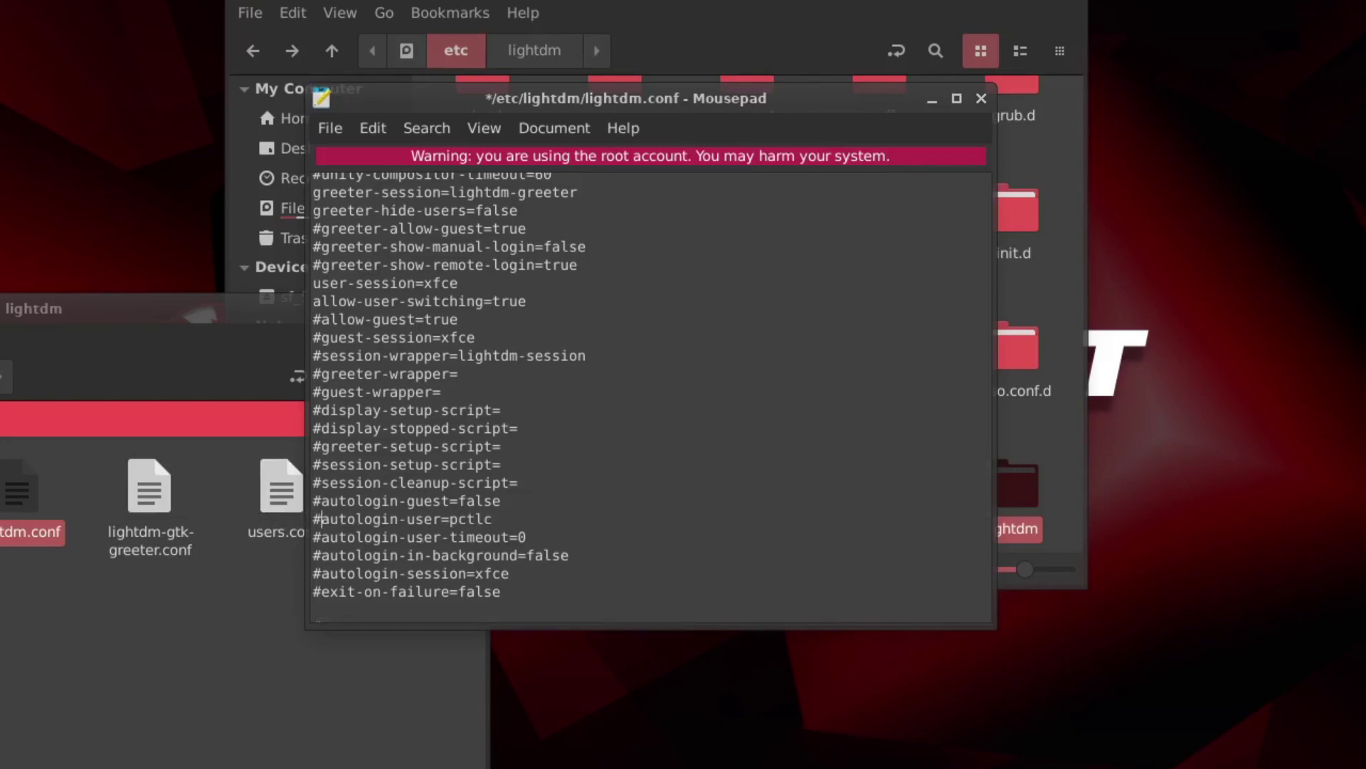
left_click(334, 129)
left_click(388, 316)
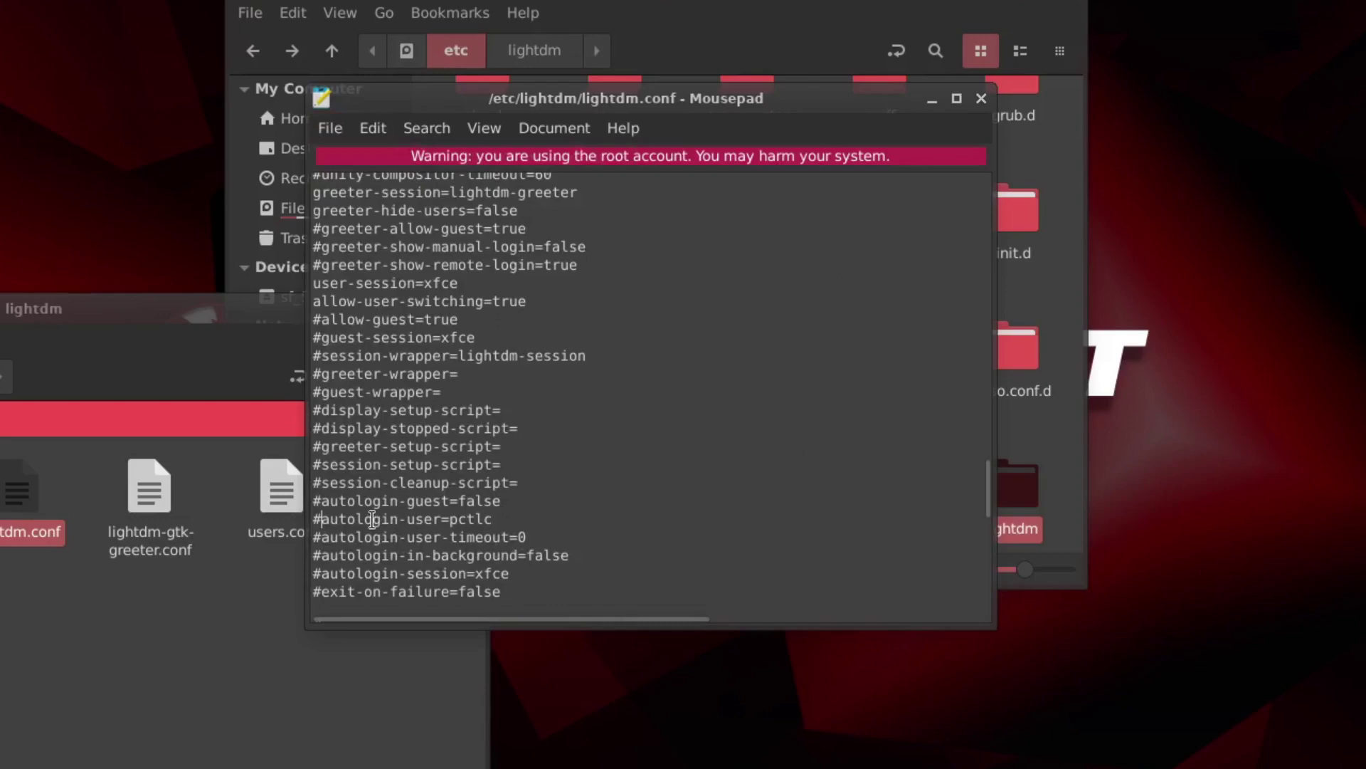
- Remove the # to re-enable autologin-user and save lightdm.conf again
key("BackSpace")
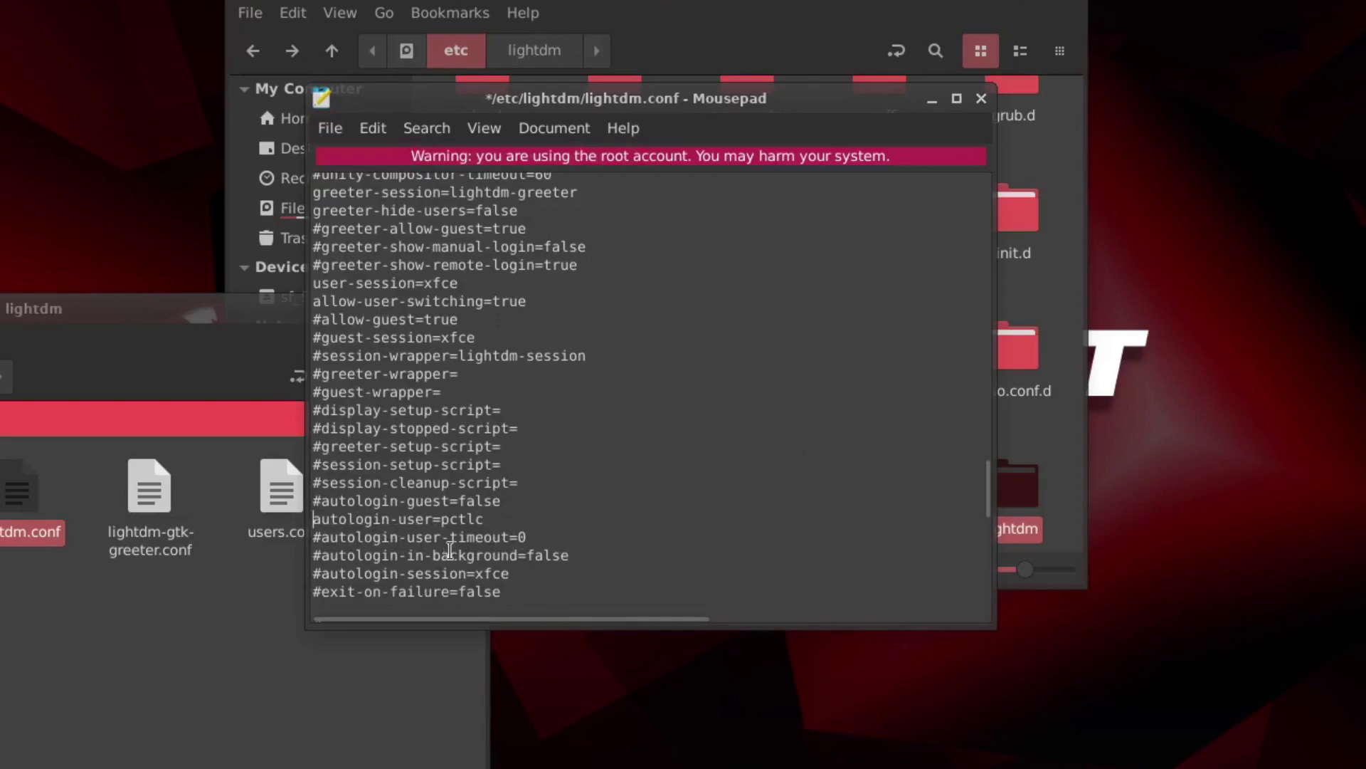
left_click(339, 134)
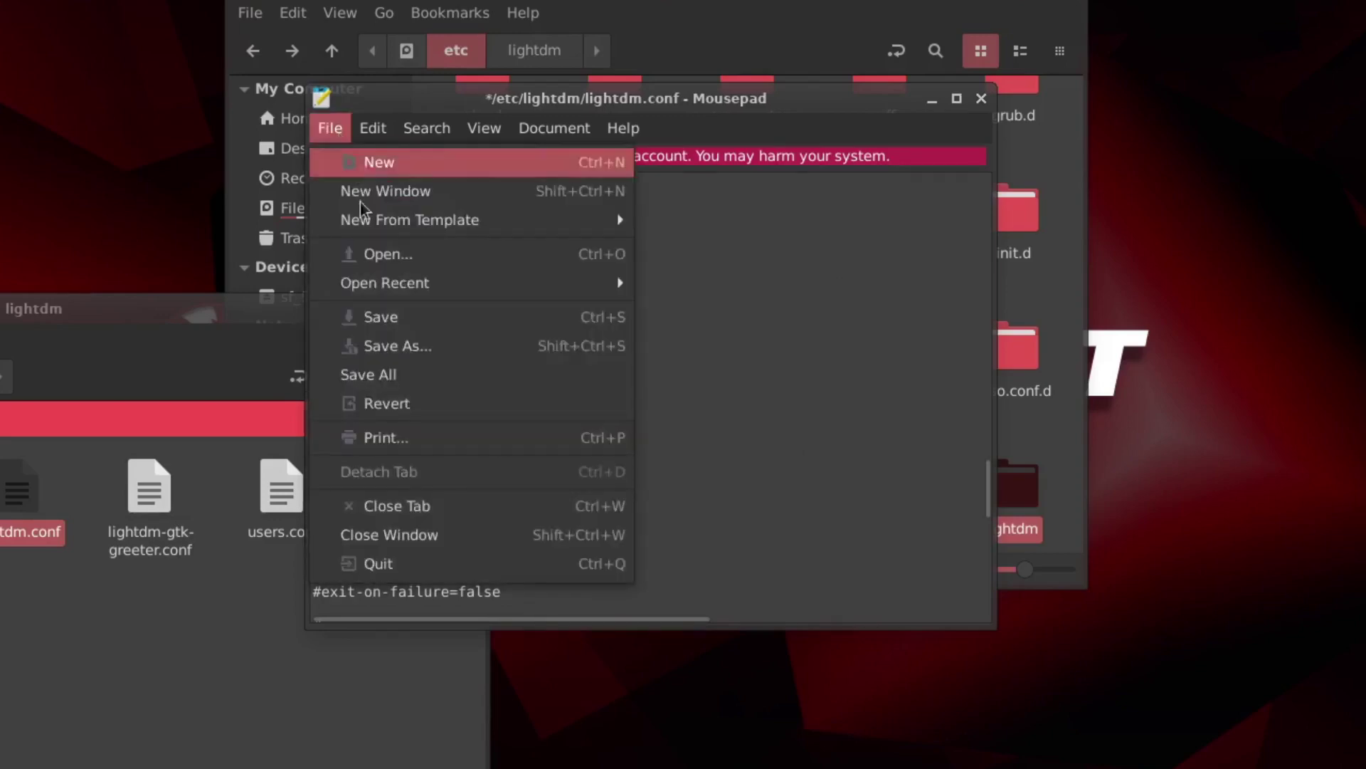
left_click(374, 314)
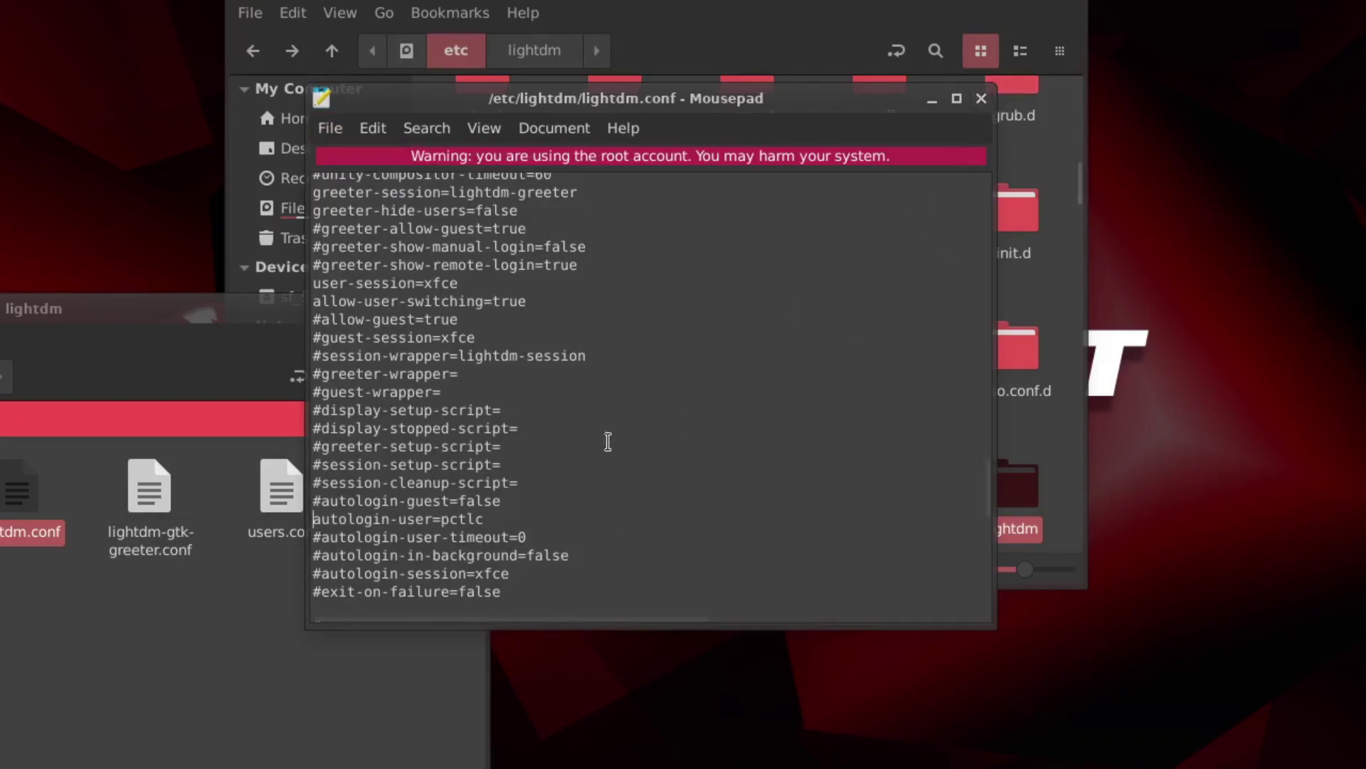
- Close Mousepad and open Power Manager from the Settings Manager
left_click(982, 99)
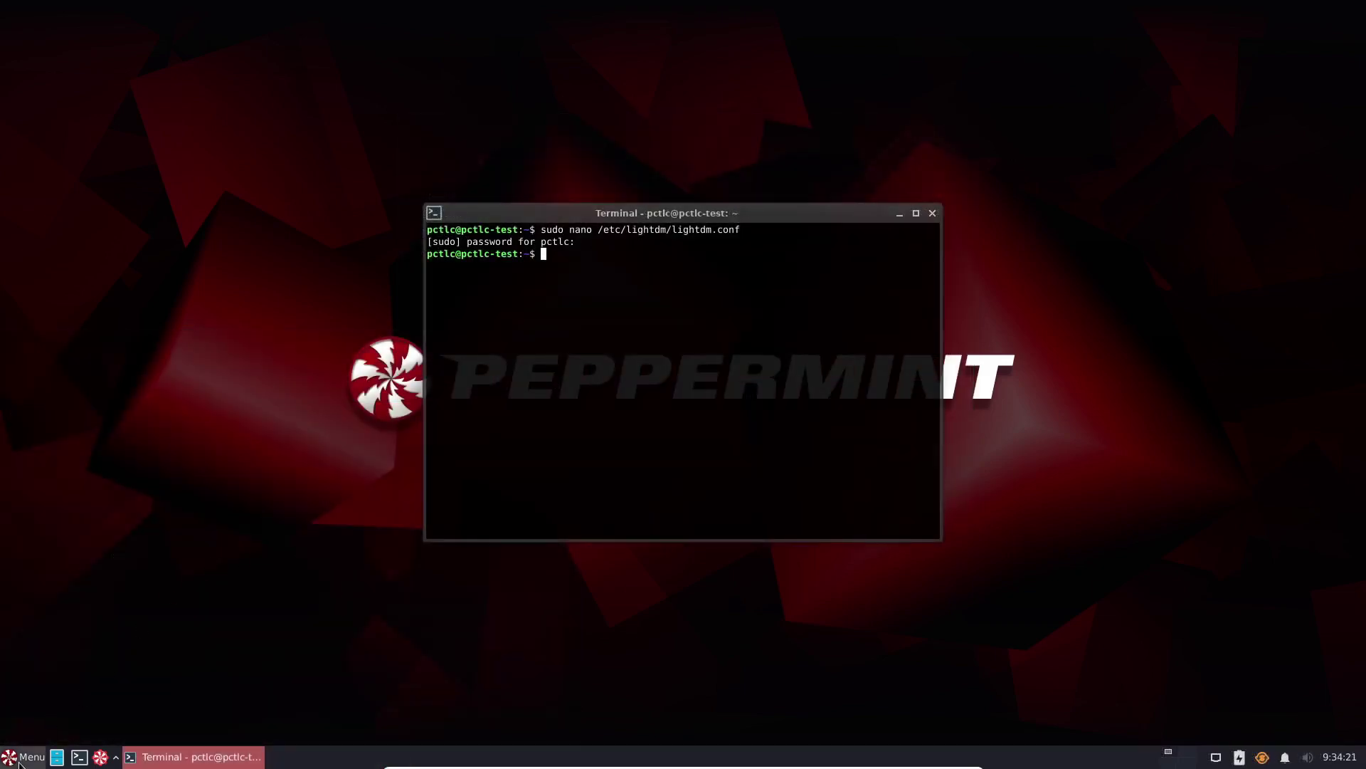
left_click(20, 763)
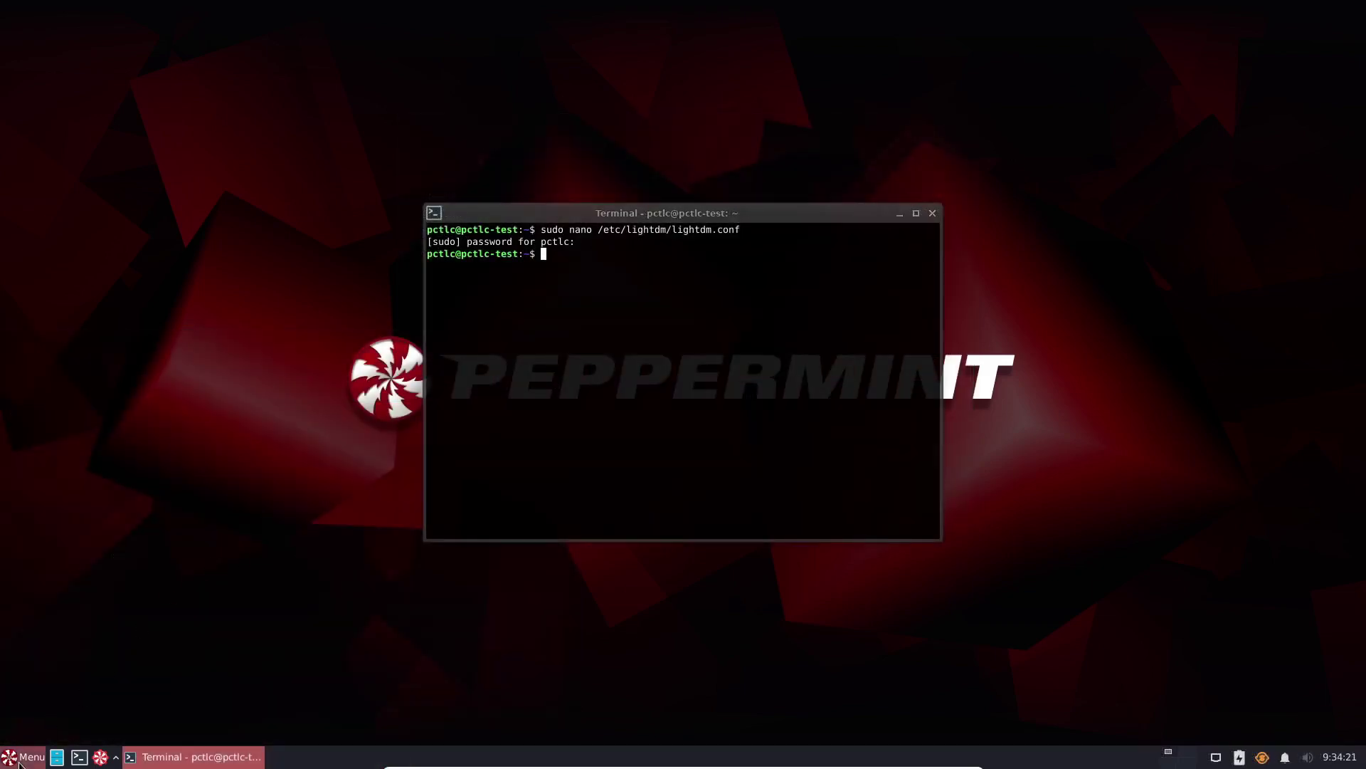
left_click(194, 362)
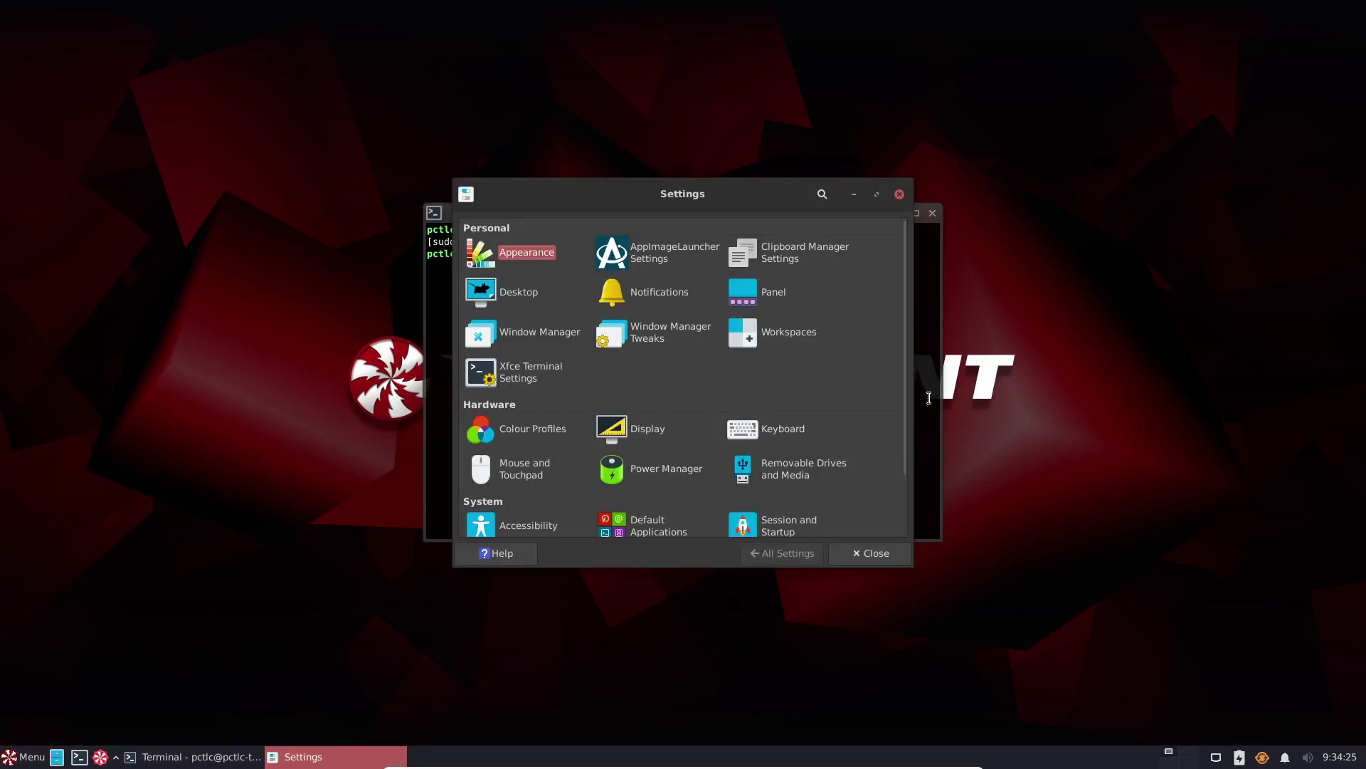
left_click(683, 475)
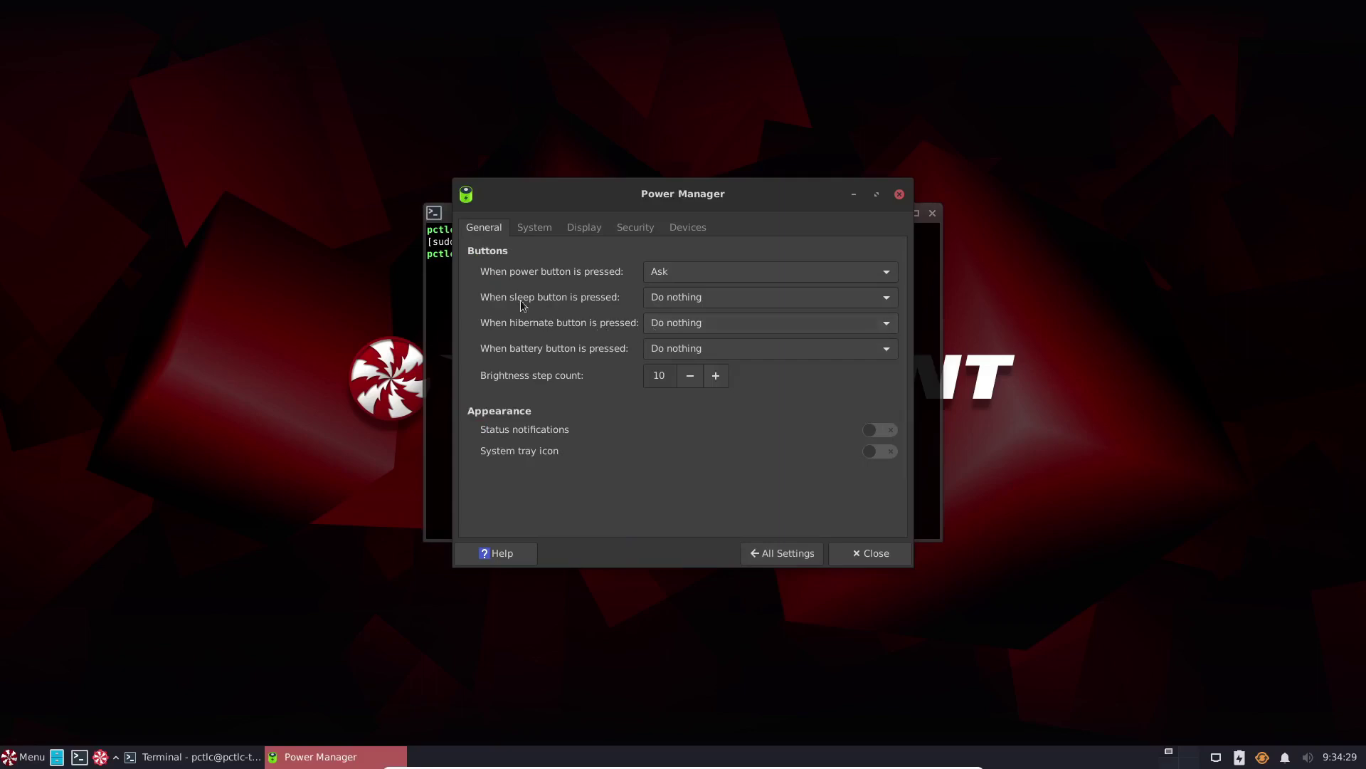
- Change 'When power button is pressed' from Shutdown to Do nothing and close Power Manager
left_click(808, 271)
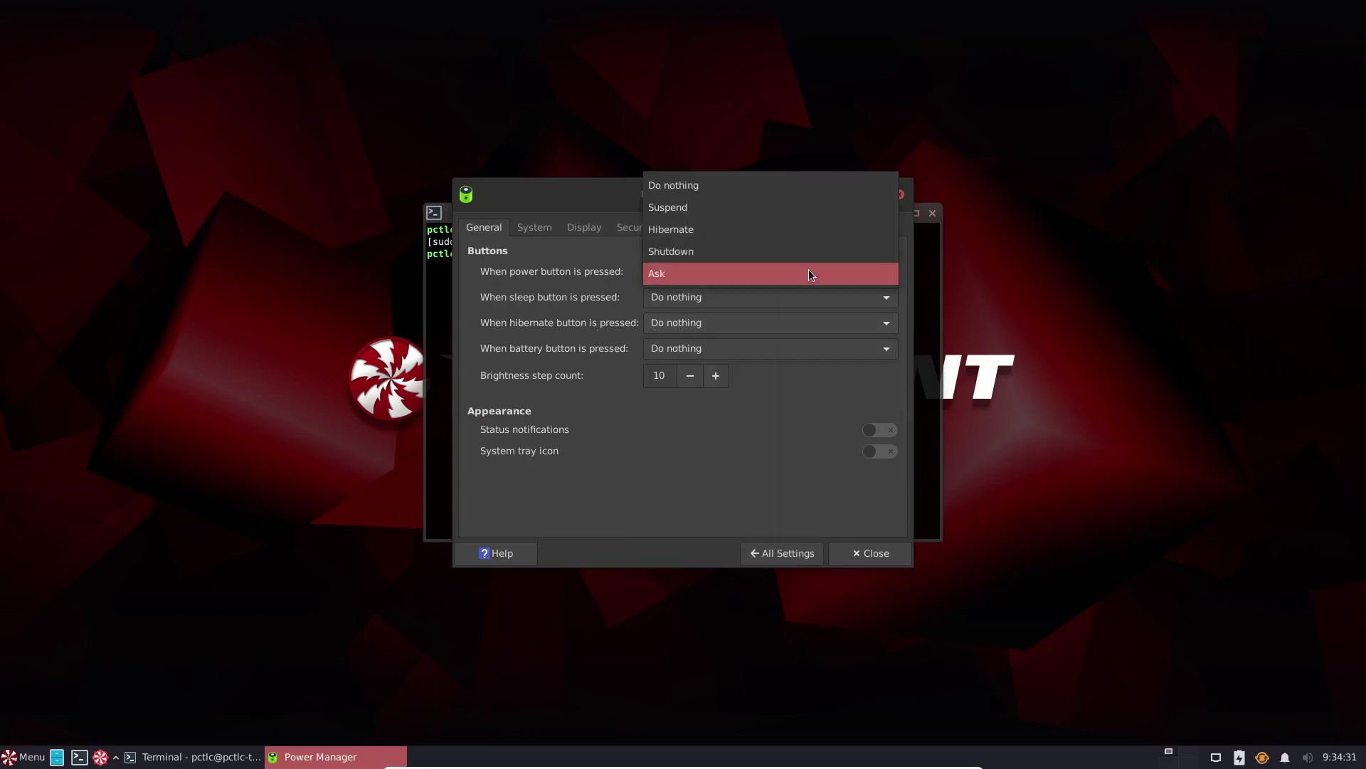
left_click(702, 254)
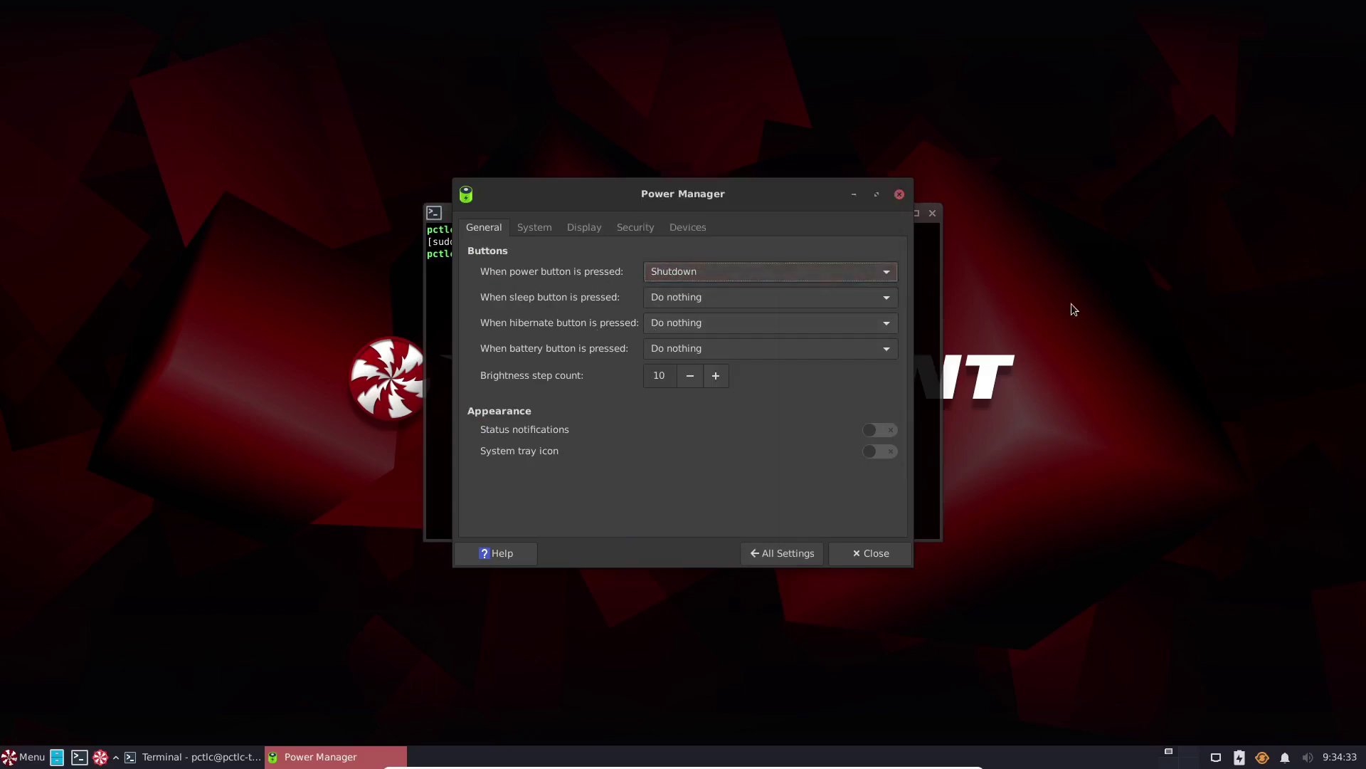
left_click(857, 273)
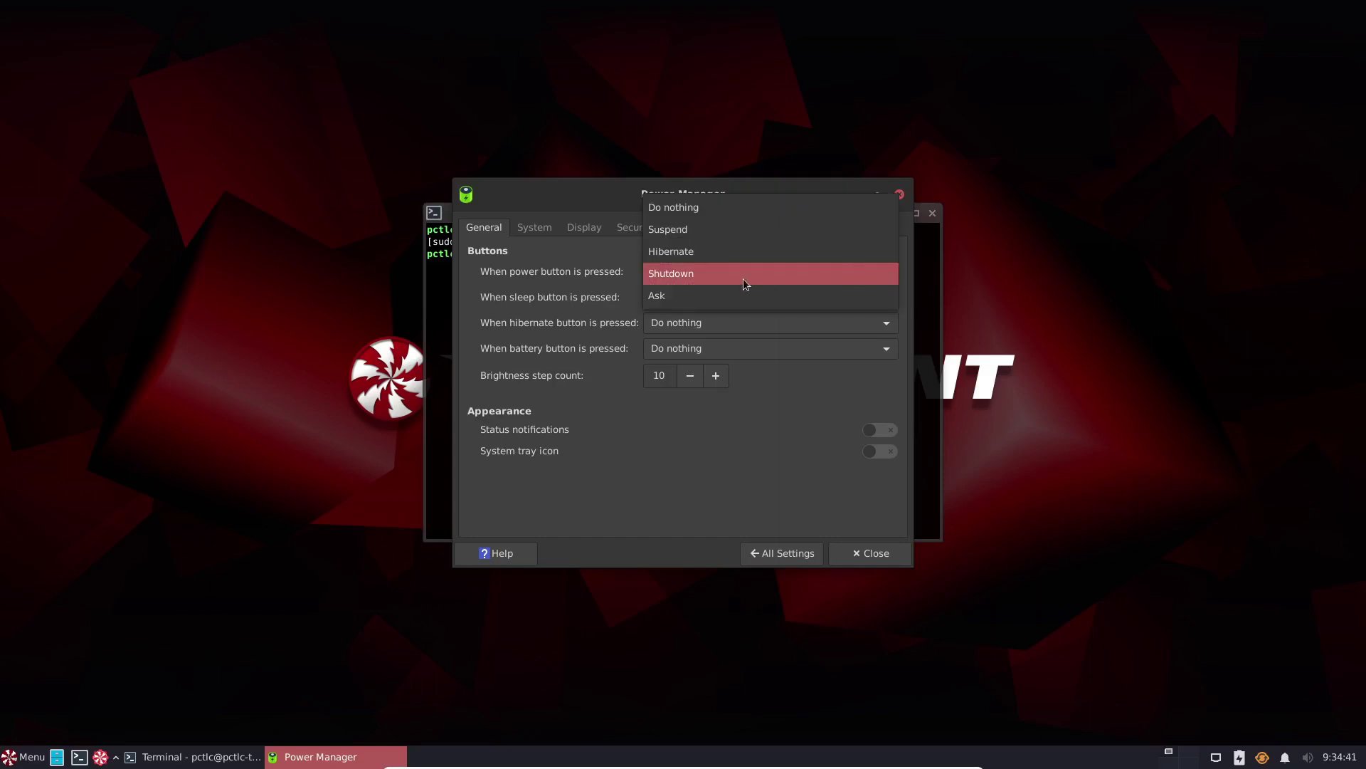
left_click(699, 209)
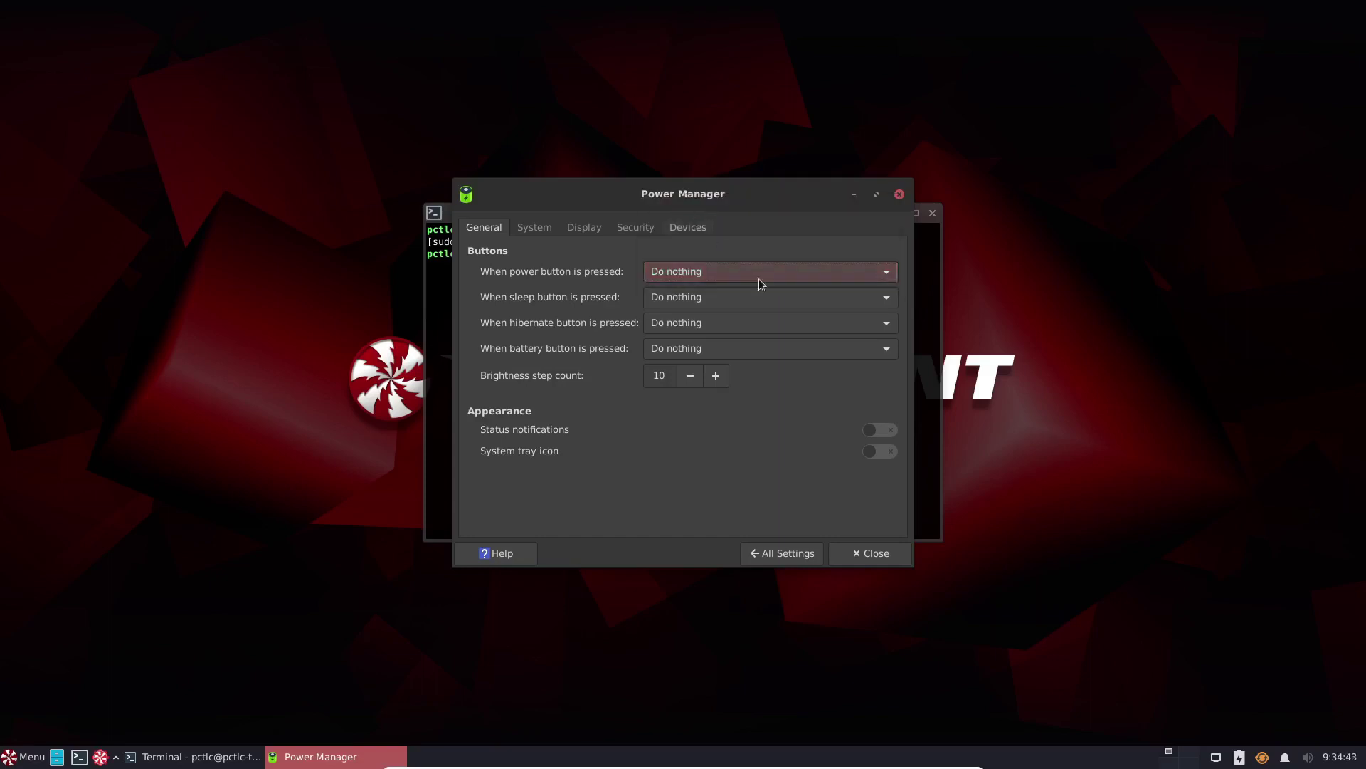
left_click(864, 553)
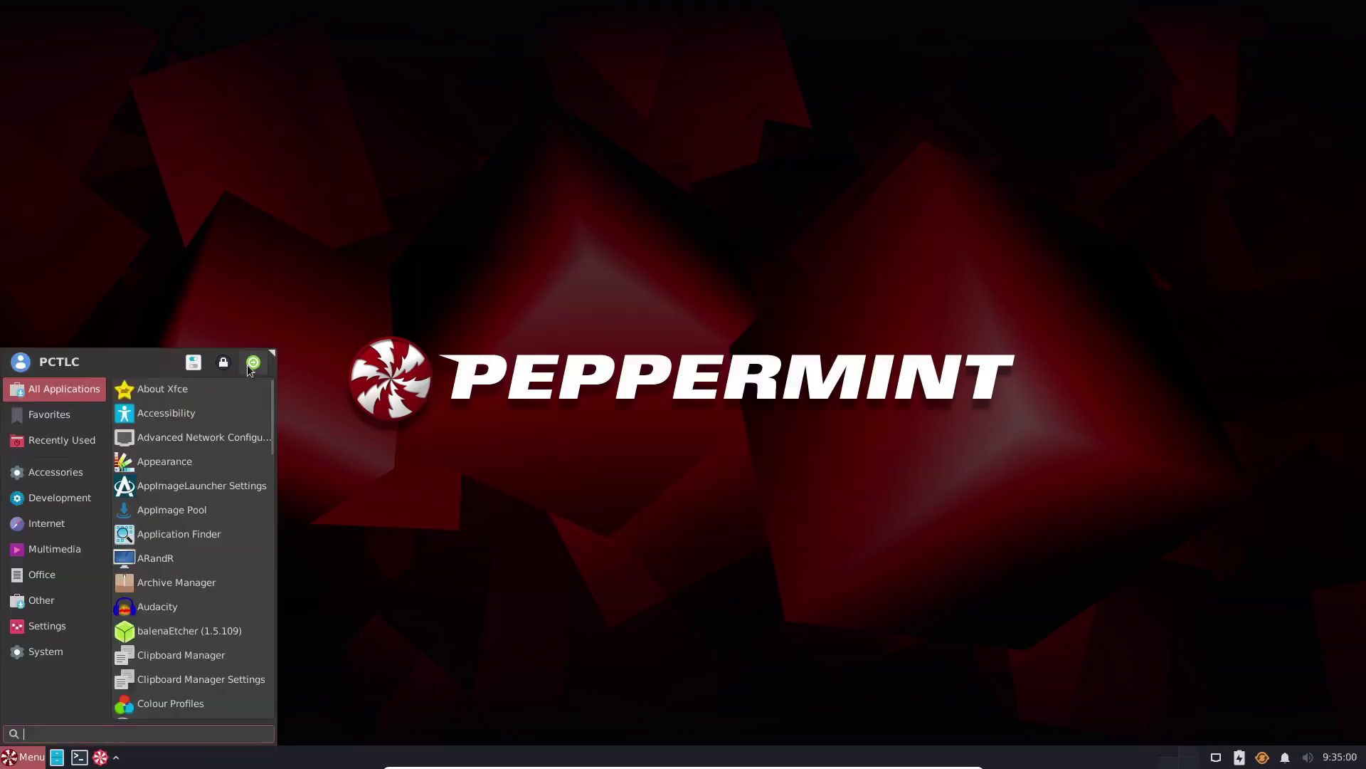
- Log out, then open a terminal, type the lightdm.conf nano command, and close it unused
left_click(254, 363)
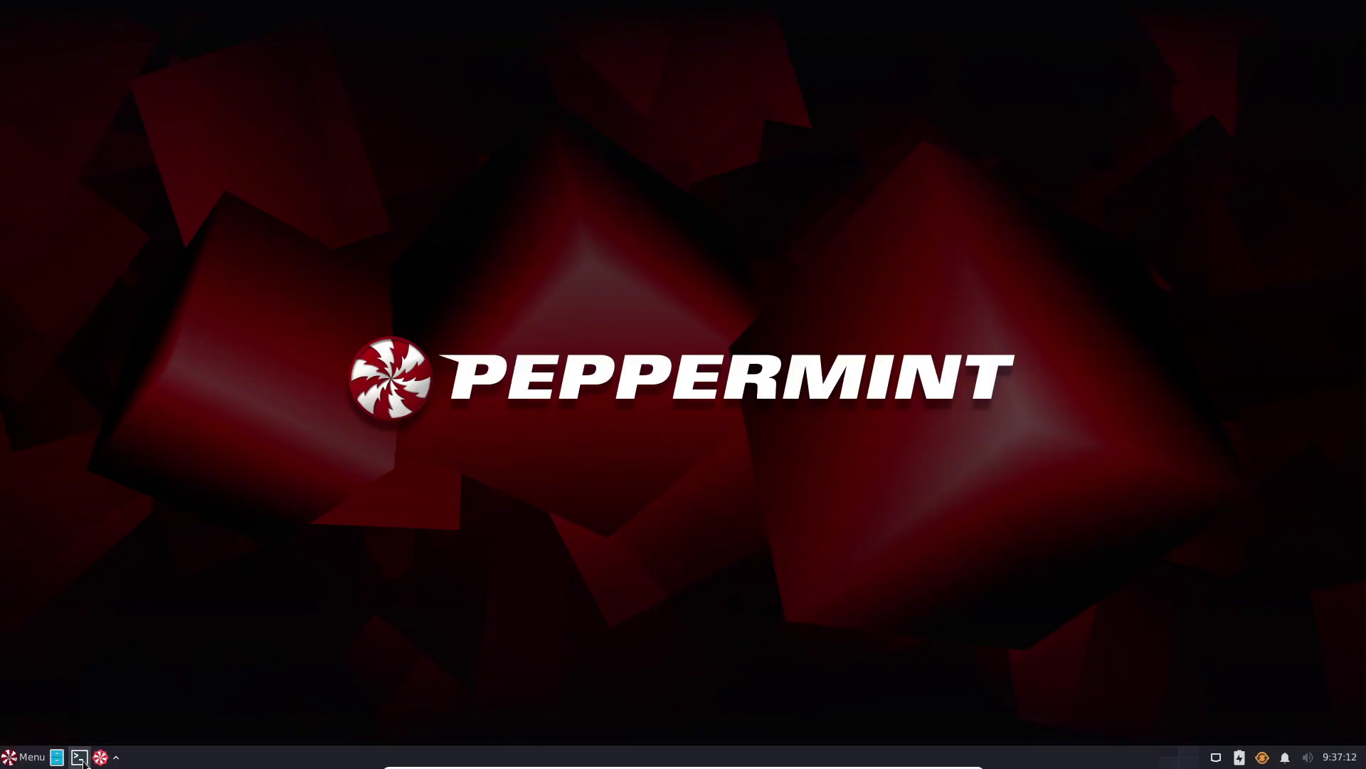
key("ctrl+alt+t")
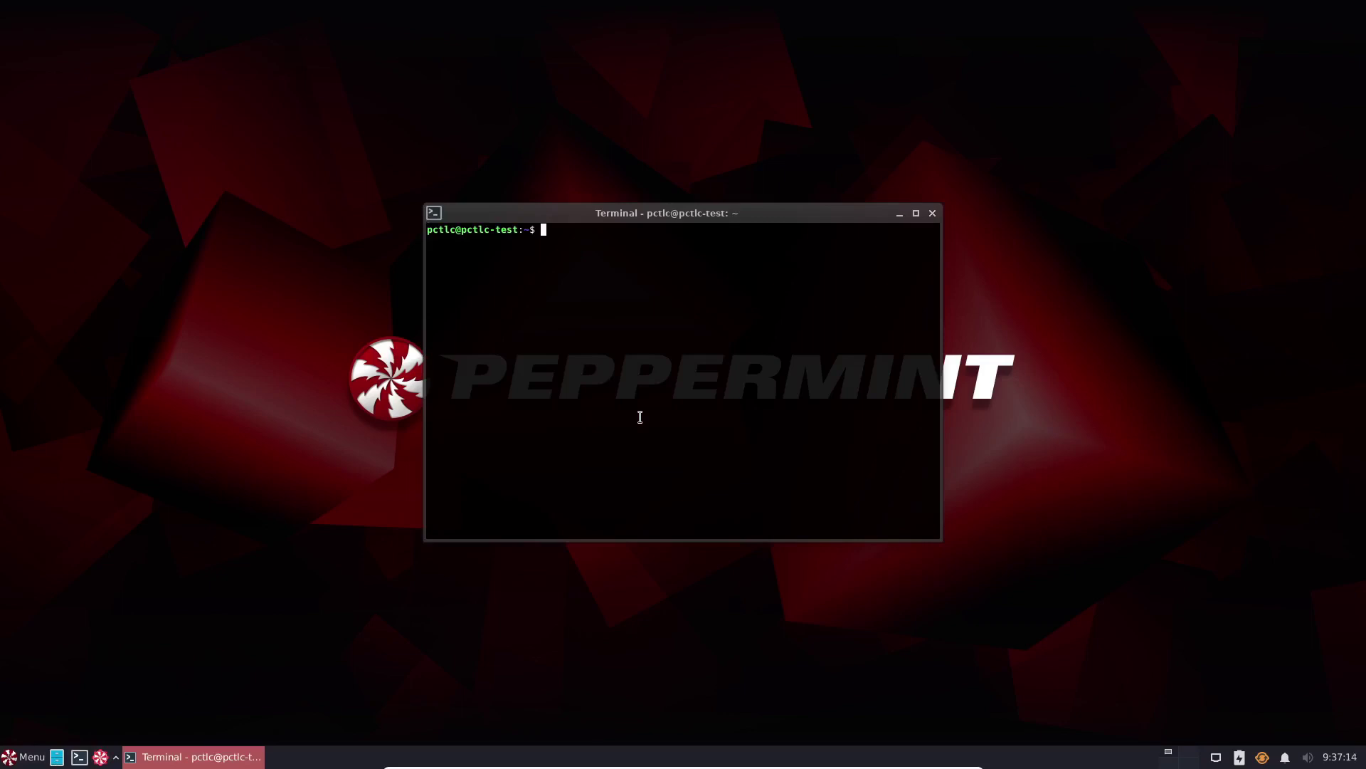
type("sudo nano /etc/lightdm/lightdm.conf")
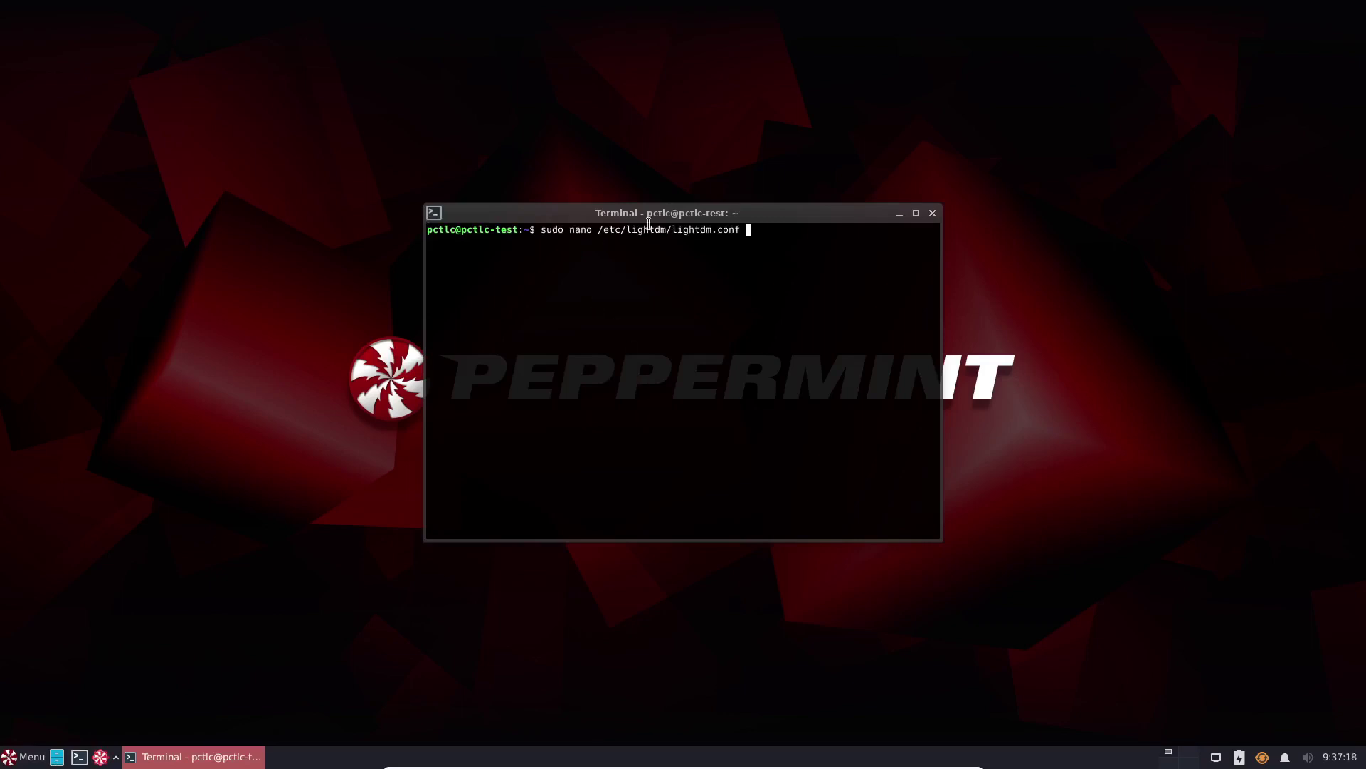
left_click(933, 213)
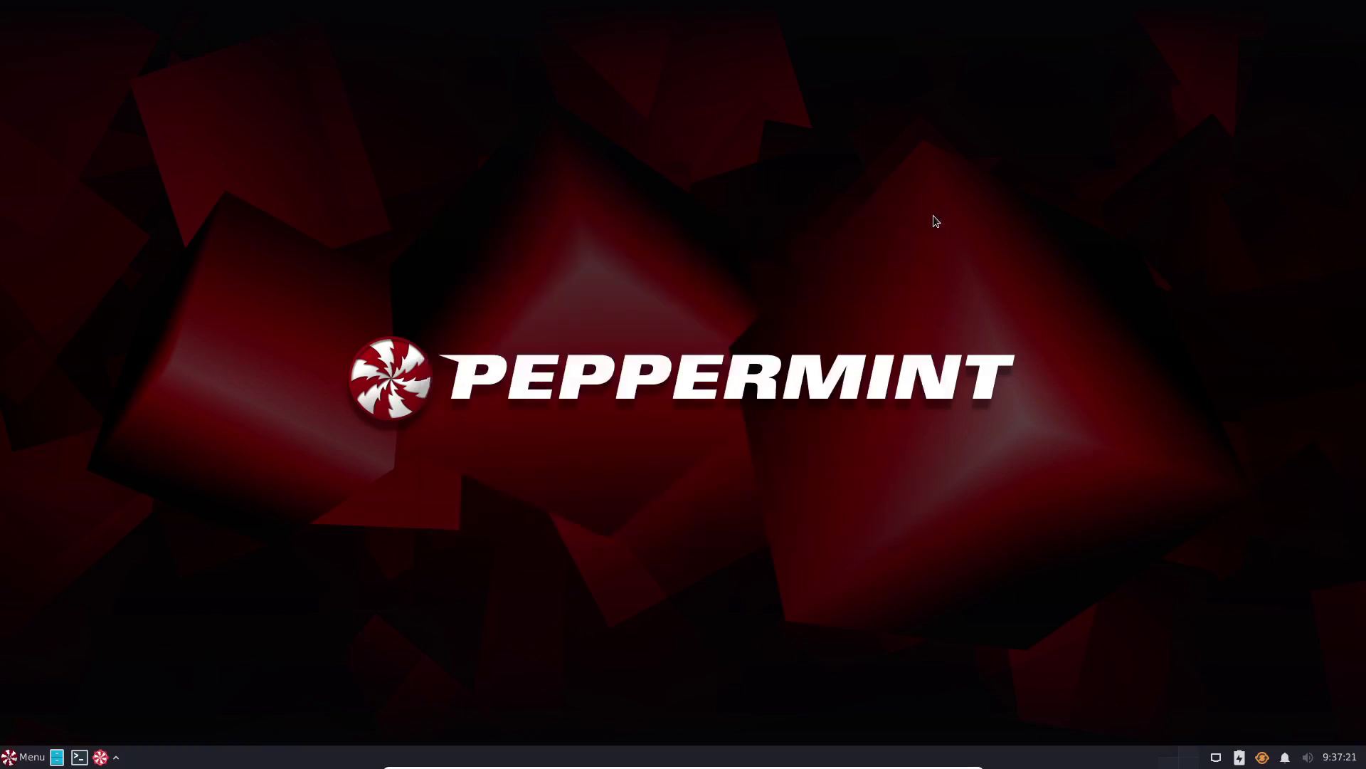
- Open Terminal Emulator and run sudo nano /usr/share/lightdm/lightdm.conf.d/60-xubuntu.conf
left_click(22, 758)
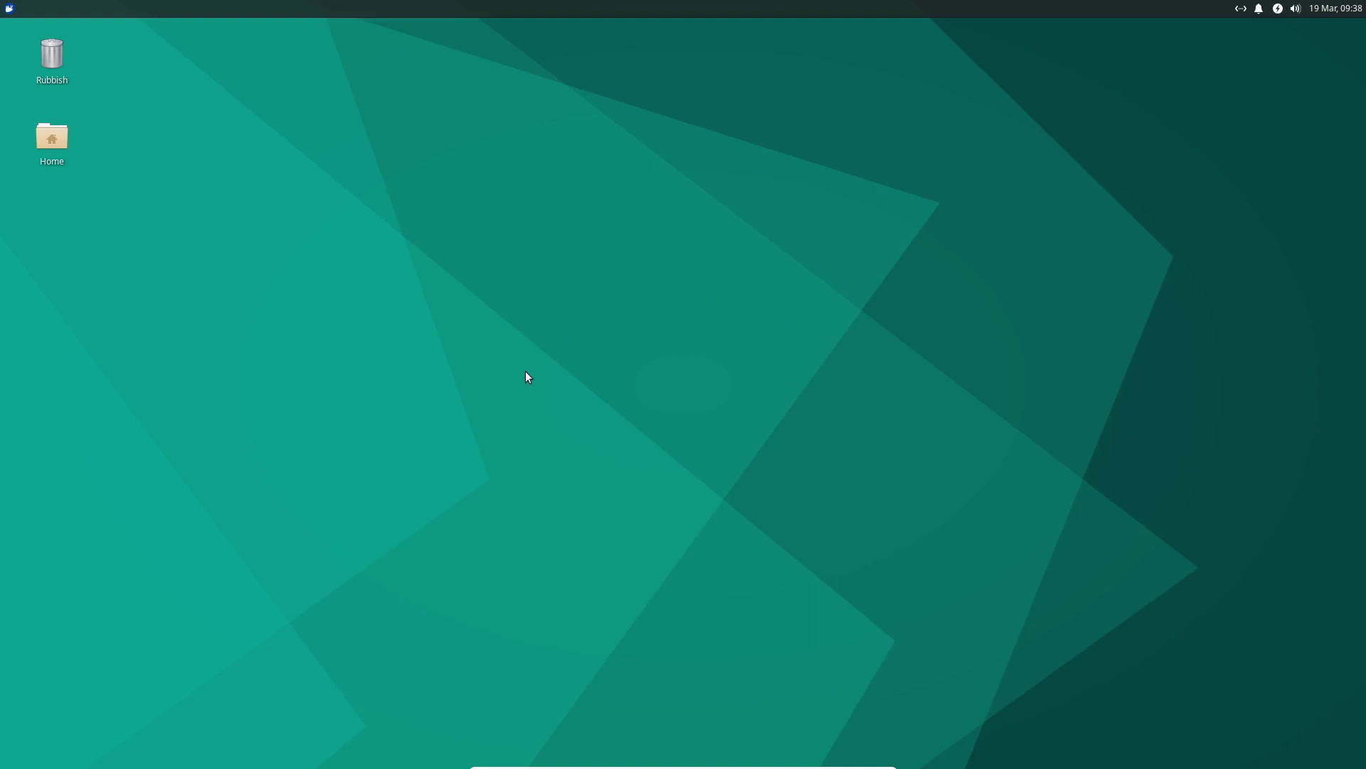
left_click(9, 9)
left_click(143, 164)
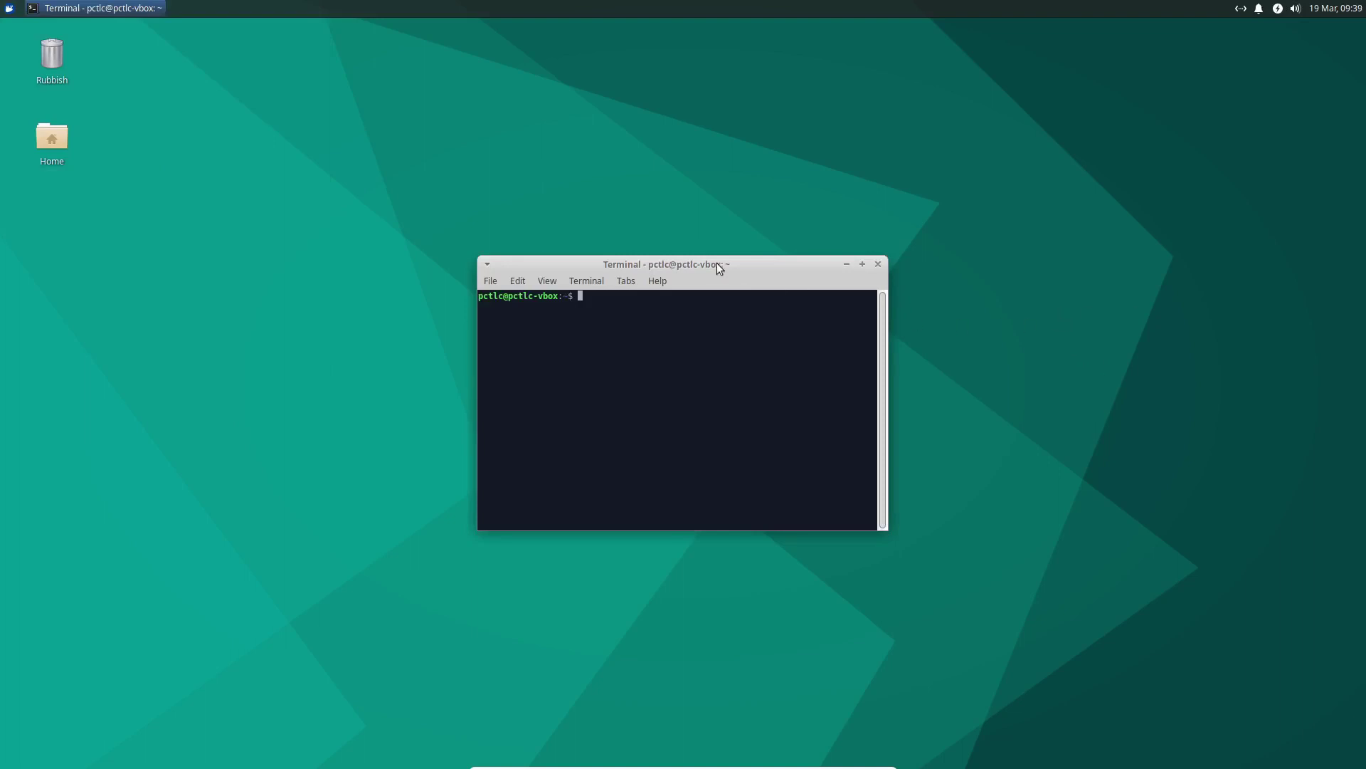
type("sudo nano /usr/share/lightdm/lightdm.conf.d/60-xubuntu.conf")
key("Return")
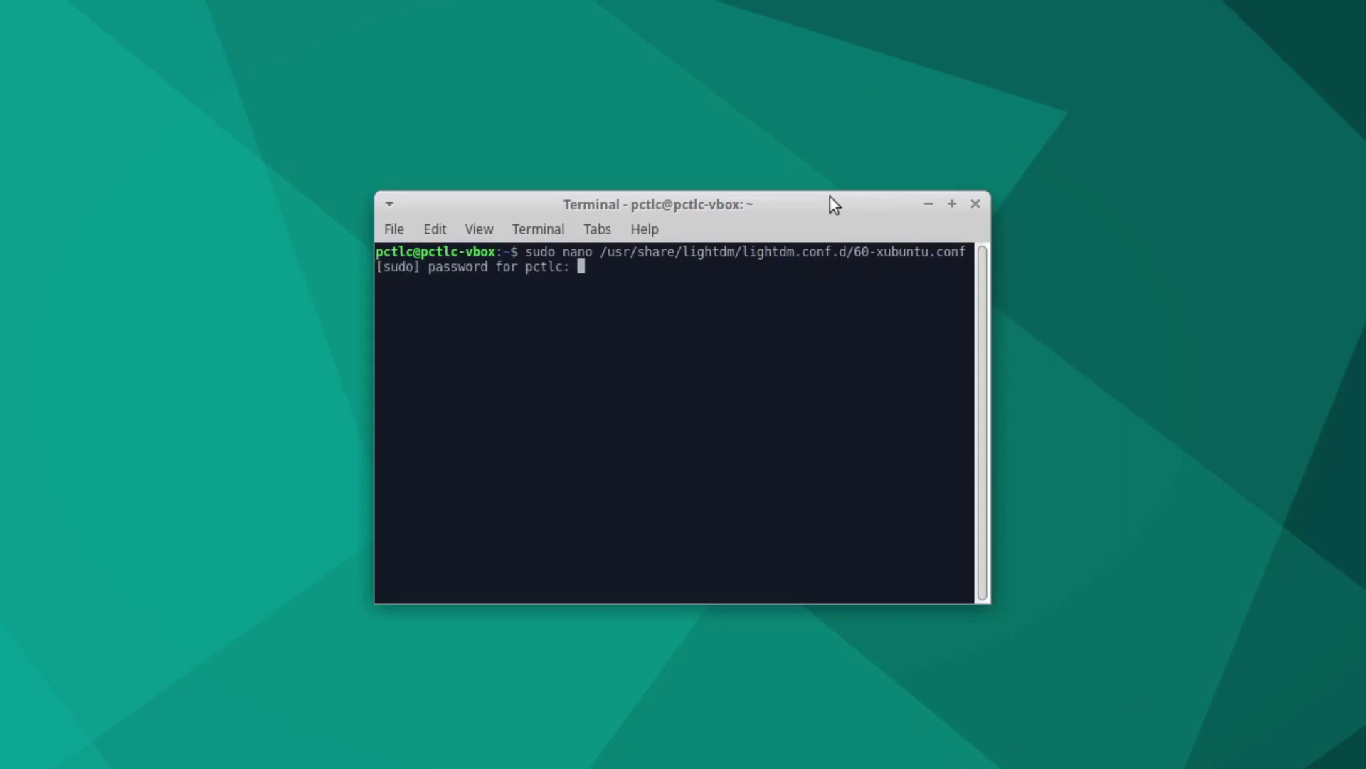
- Enter the sudo password and add autologin-user=<login name> below user-session=xubuntu
key("Return")
key("Down")
key("Right")
key("Right")
key("Right")
key("Right")
key("Right")
key("Right")
key("Right")
key("Right")
key("Right")
key("Right")
key("Right")
key("Right")
key("Right")
key("Right")
key("Right")
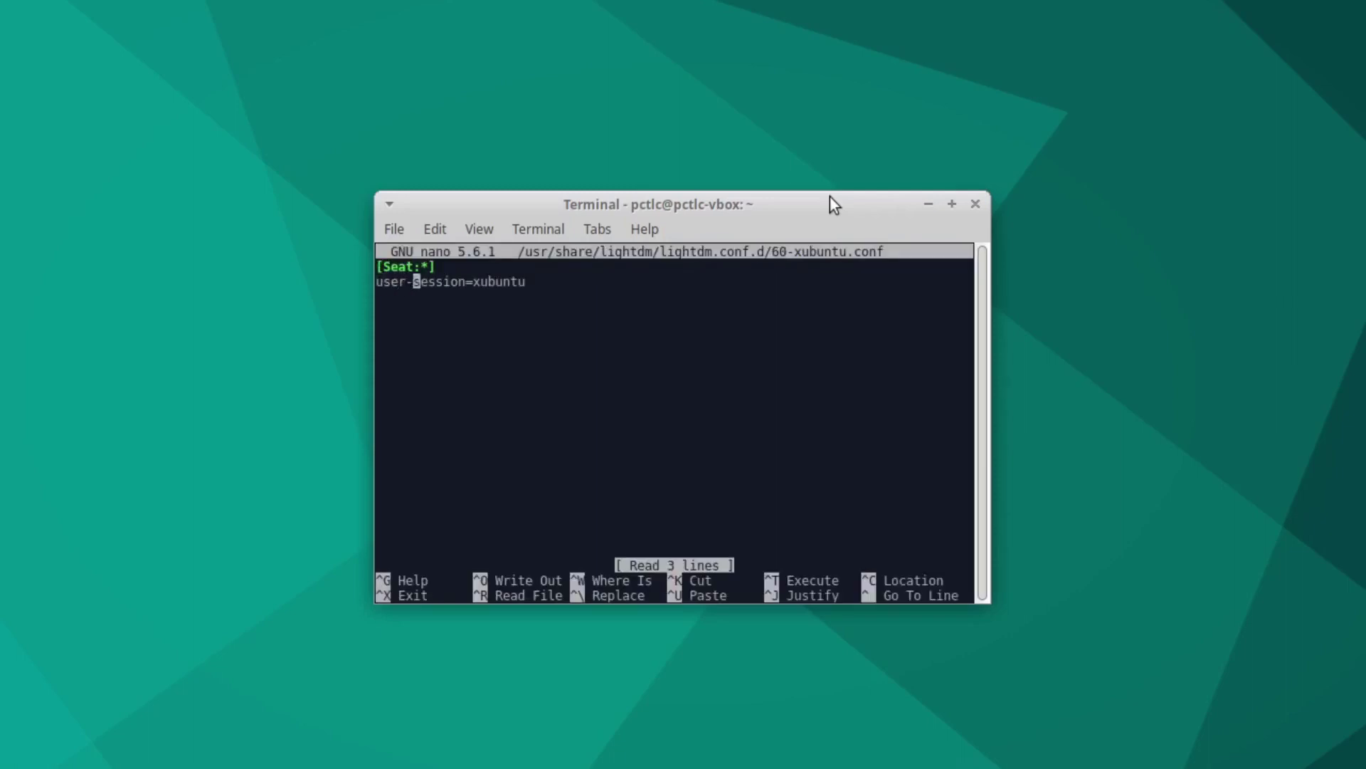
key("Right")
key("Right")
key("Right")
key("Right")
key("Right")
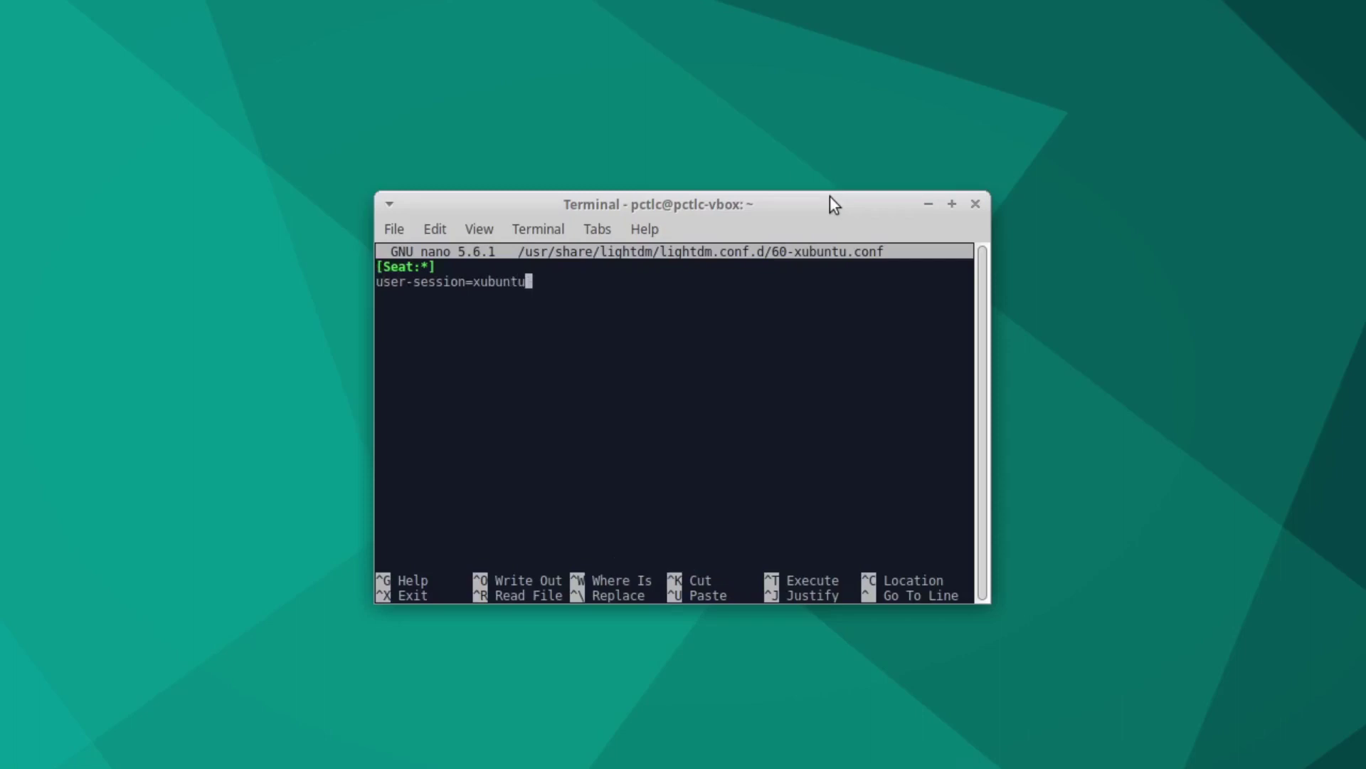
key("Return")
type("auto")
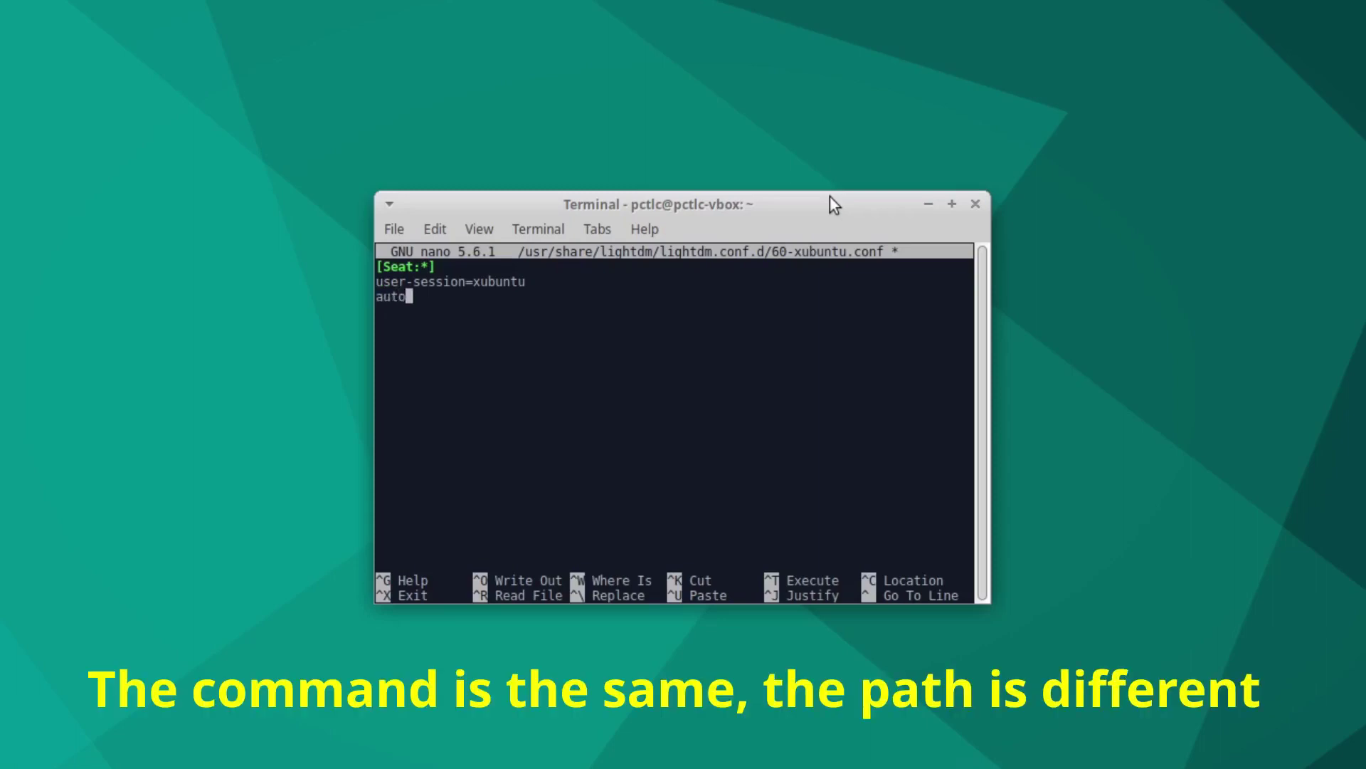
type("login-user")
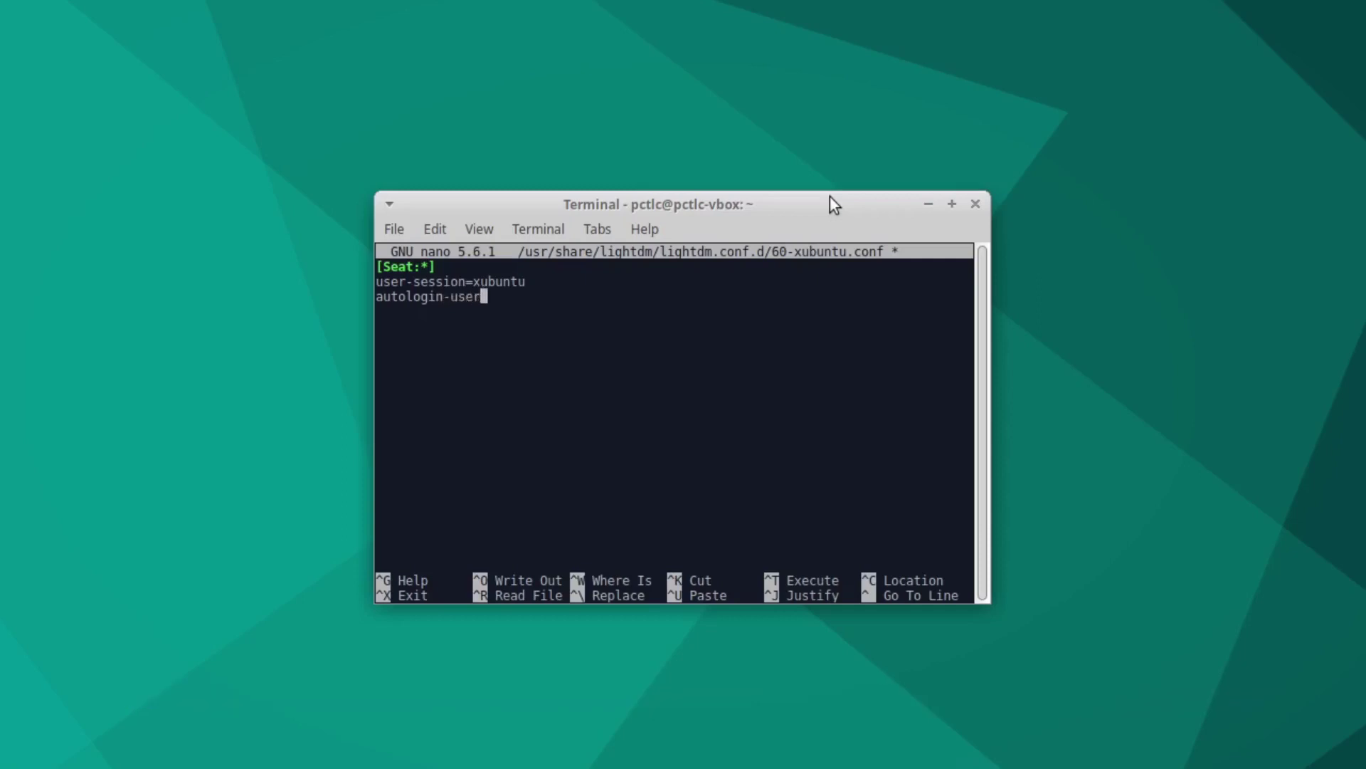
type("=")
key("super")
type("pctlc")
- Save 60-xubuntu.conf and exit nano to the shell
key("ctrl+o")
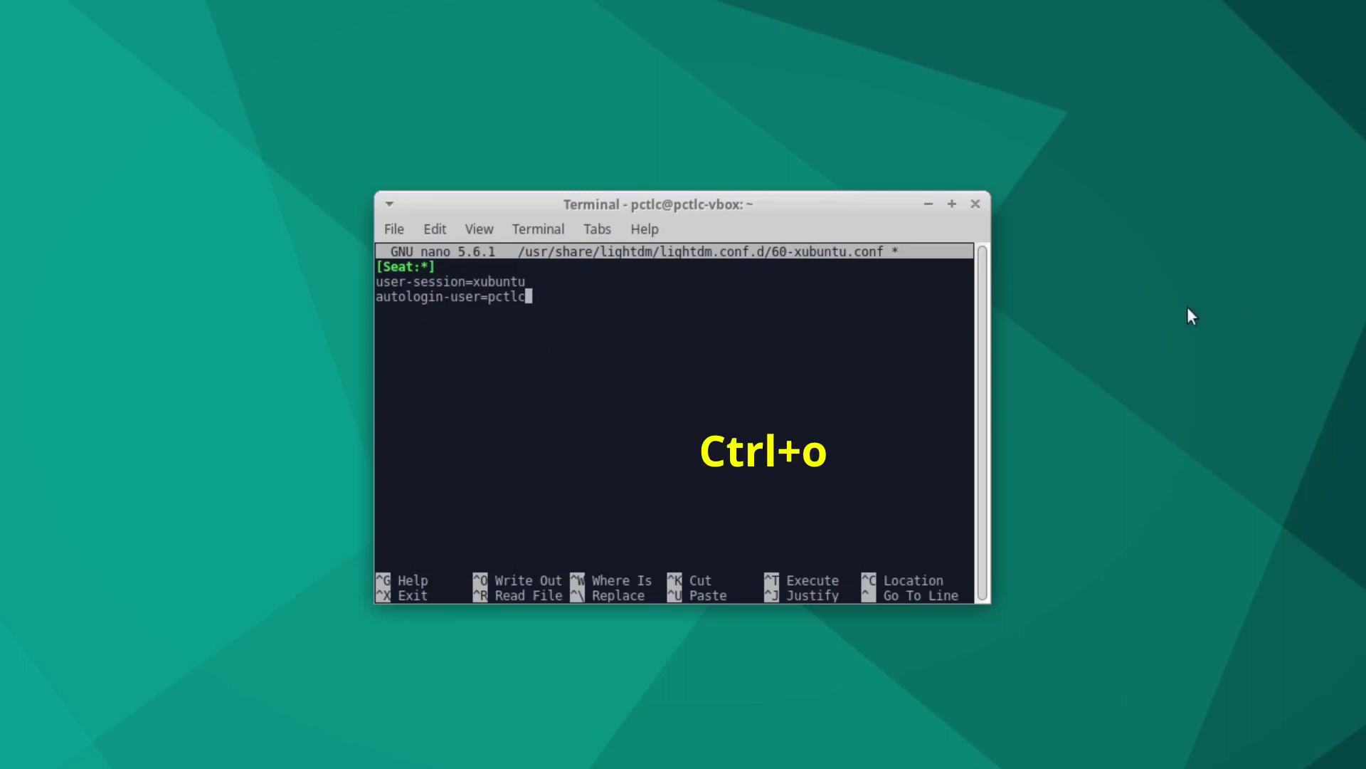
key("Return")
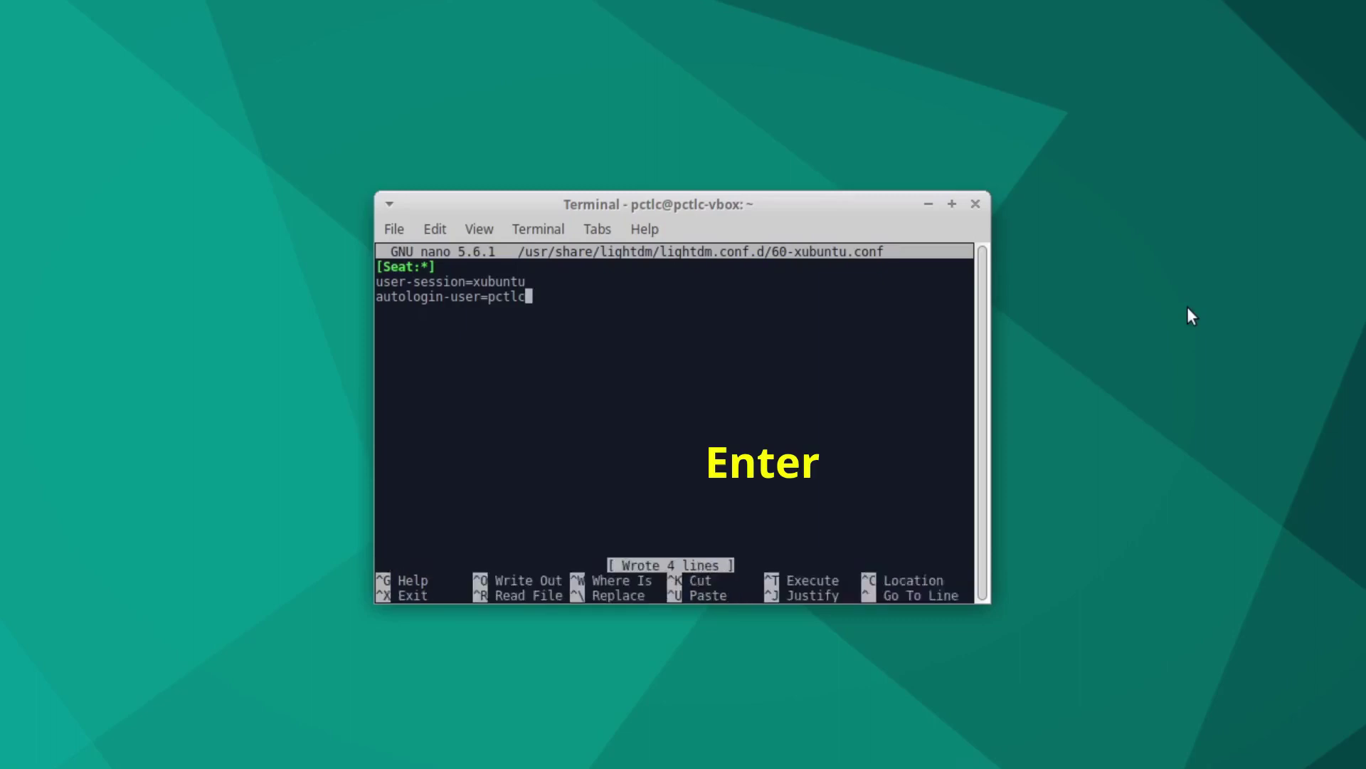
key("ctrl+x")
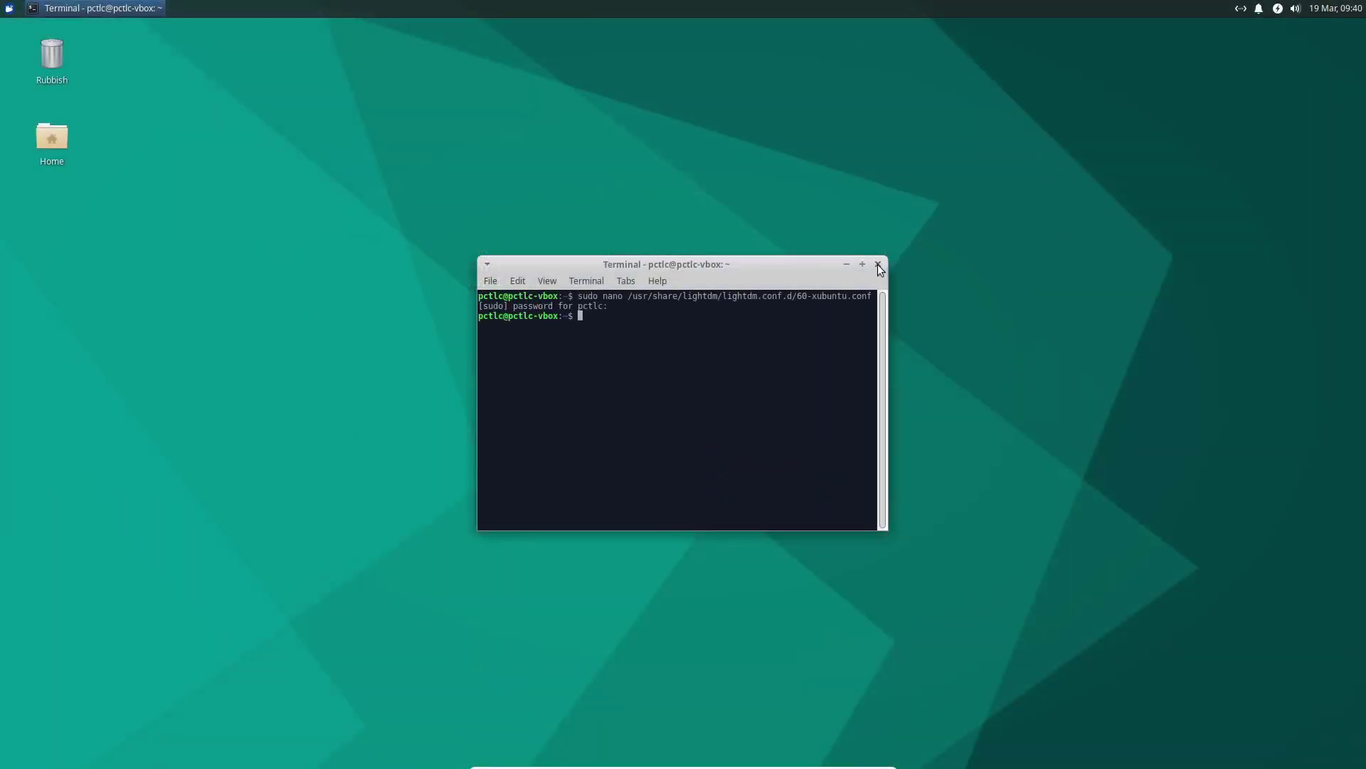
- Close the terminal, open Power Manager via Settings Manager, and leave the power-button action on Ask
left_click(878, 265)
left_click(11, 10)
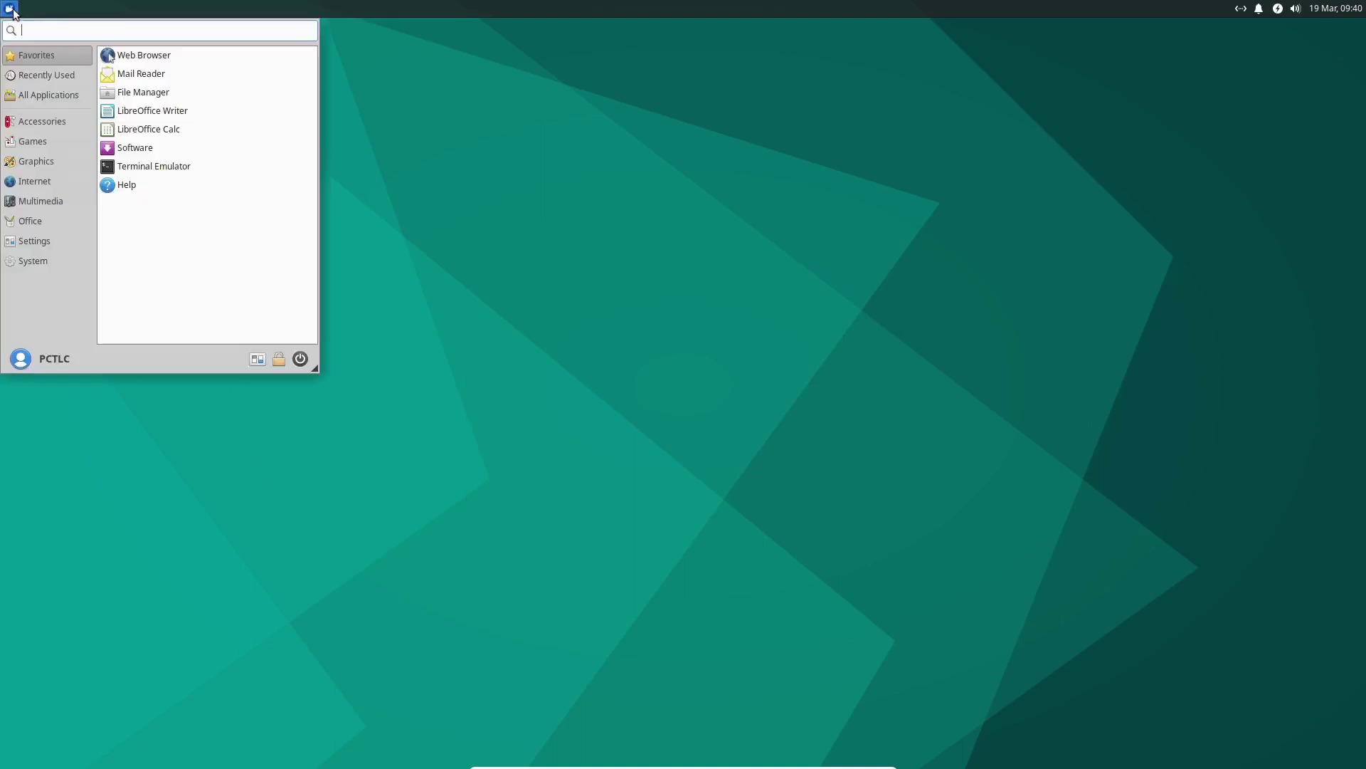
left_click(256, 359)
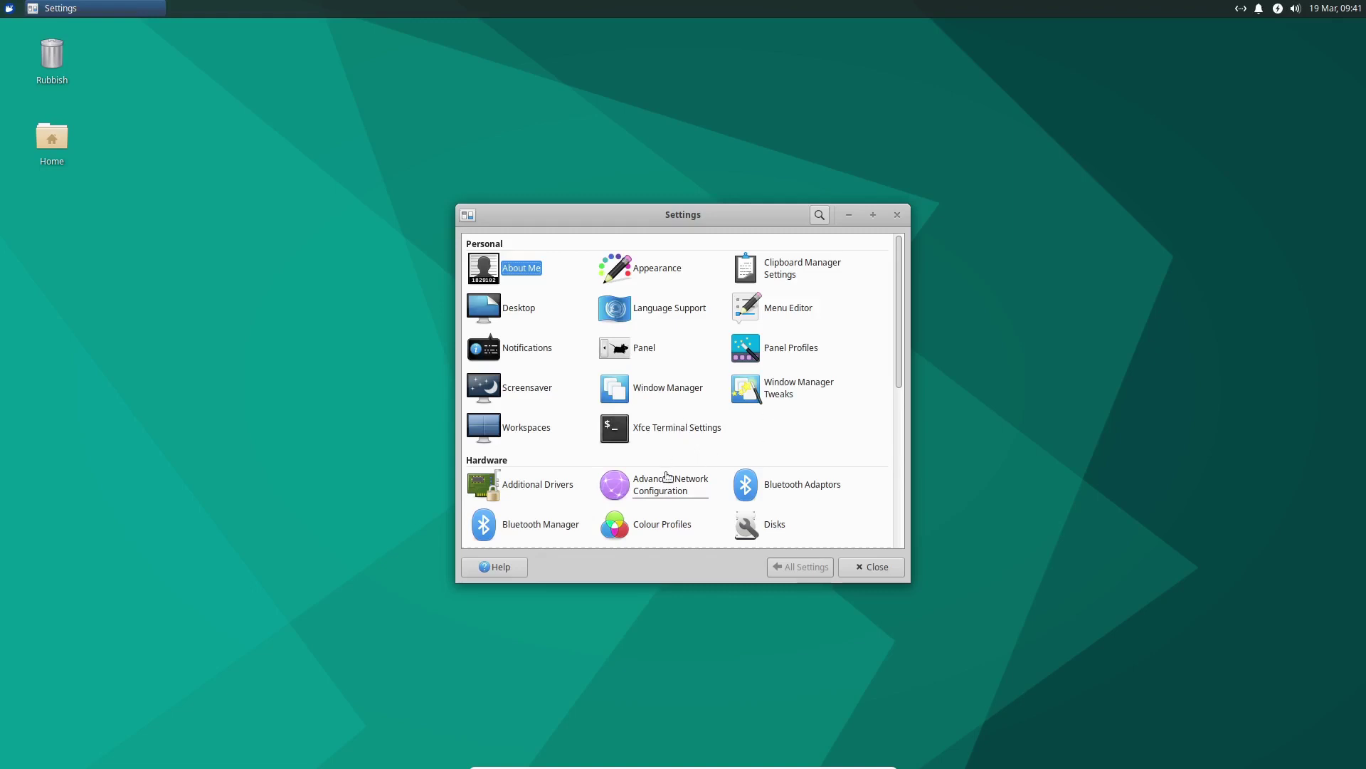
scroll(667, 477, "down", 2)
scroll(667, 477, "down", 1)
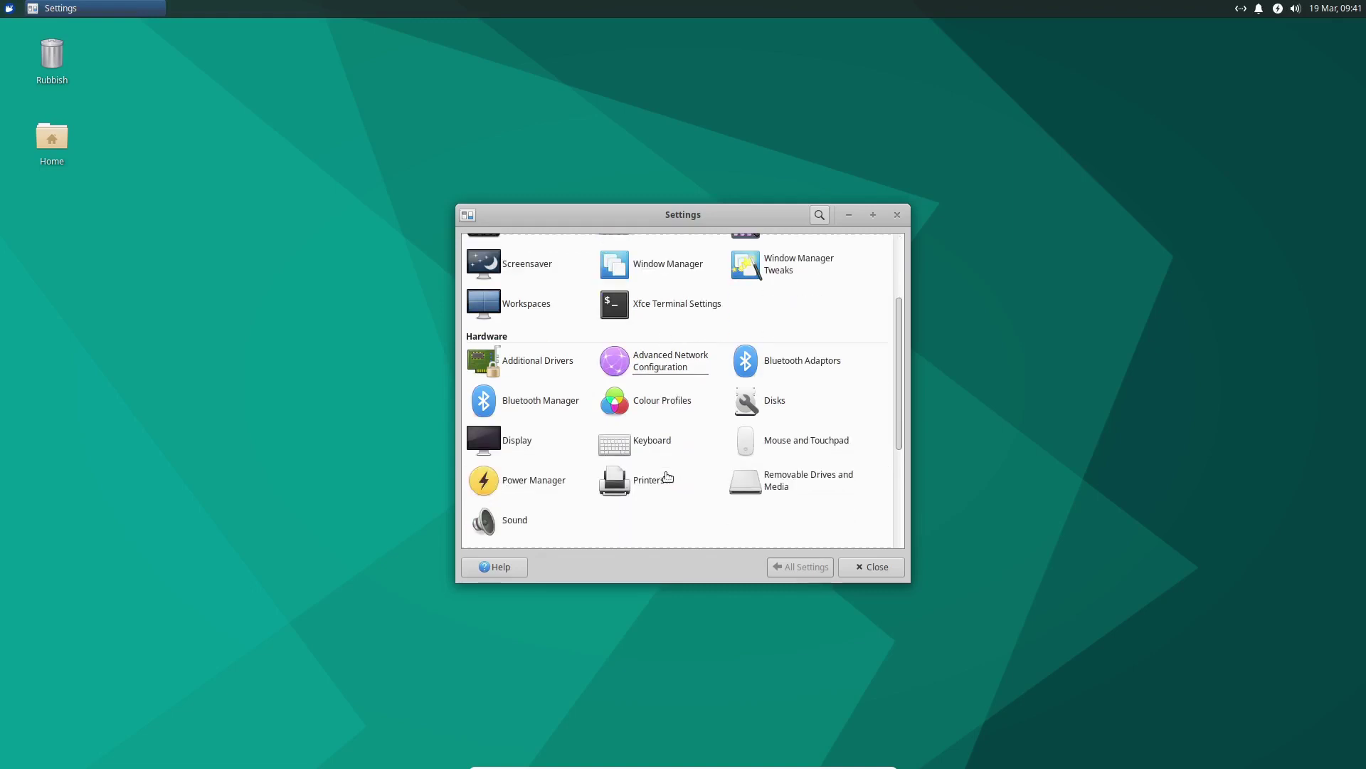
left_click(521, 488)
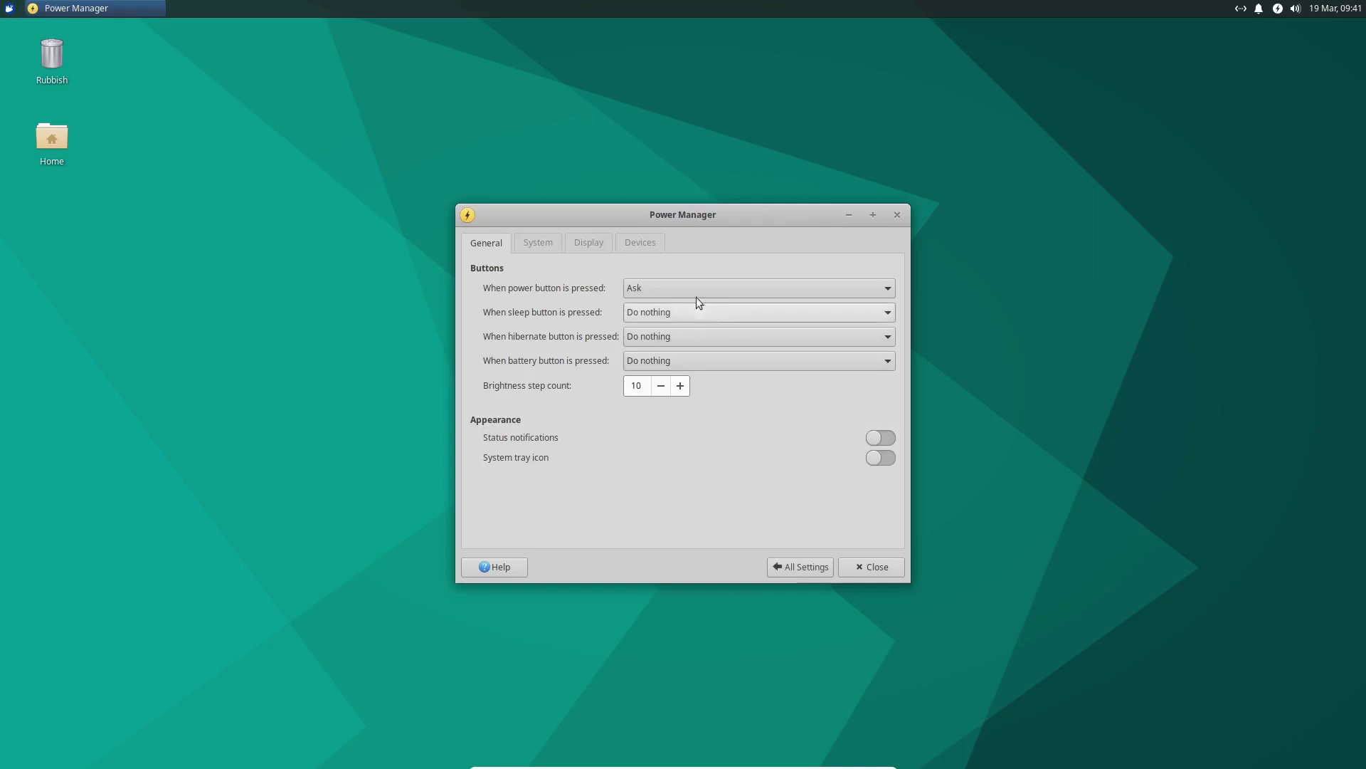
left_click(663, 289)
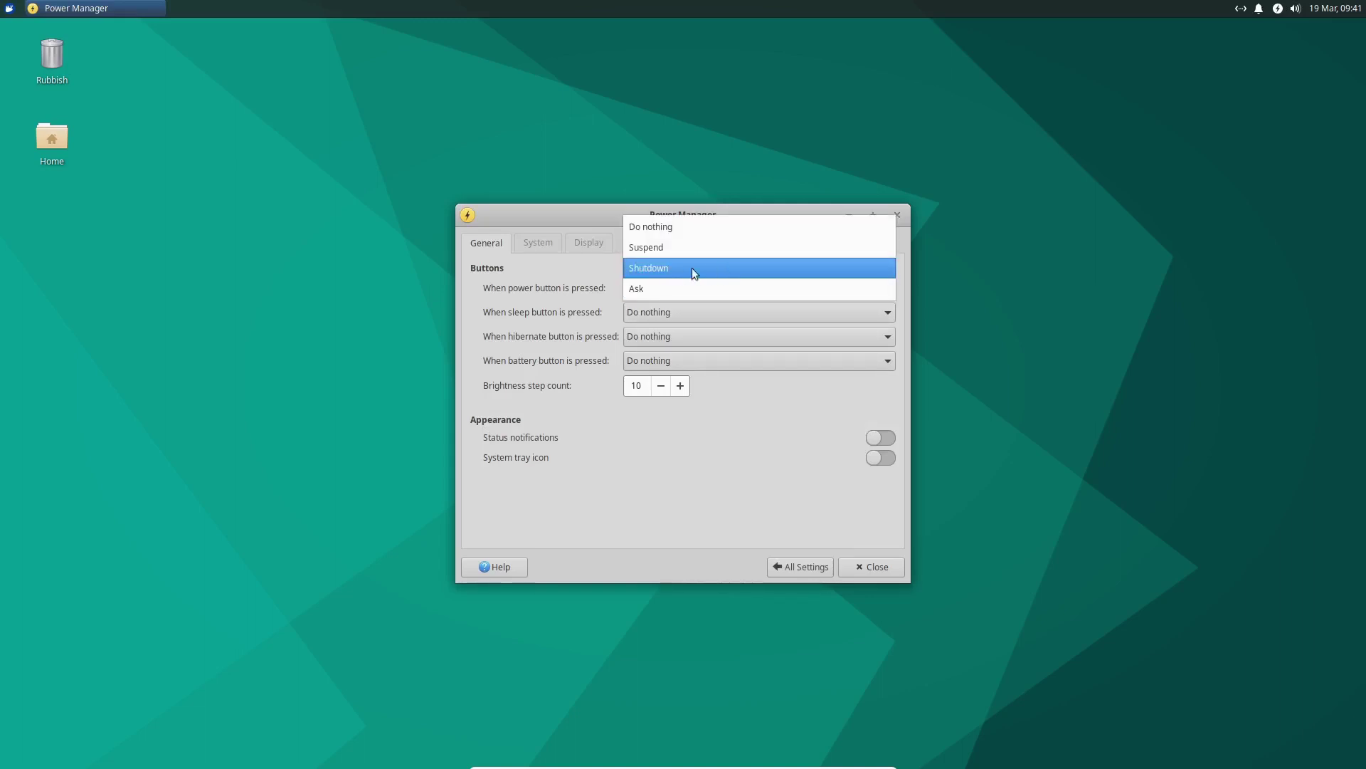
left_click(778, 420)
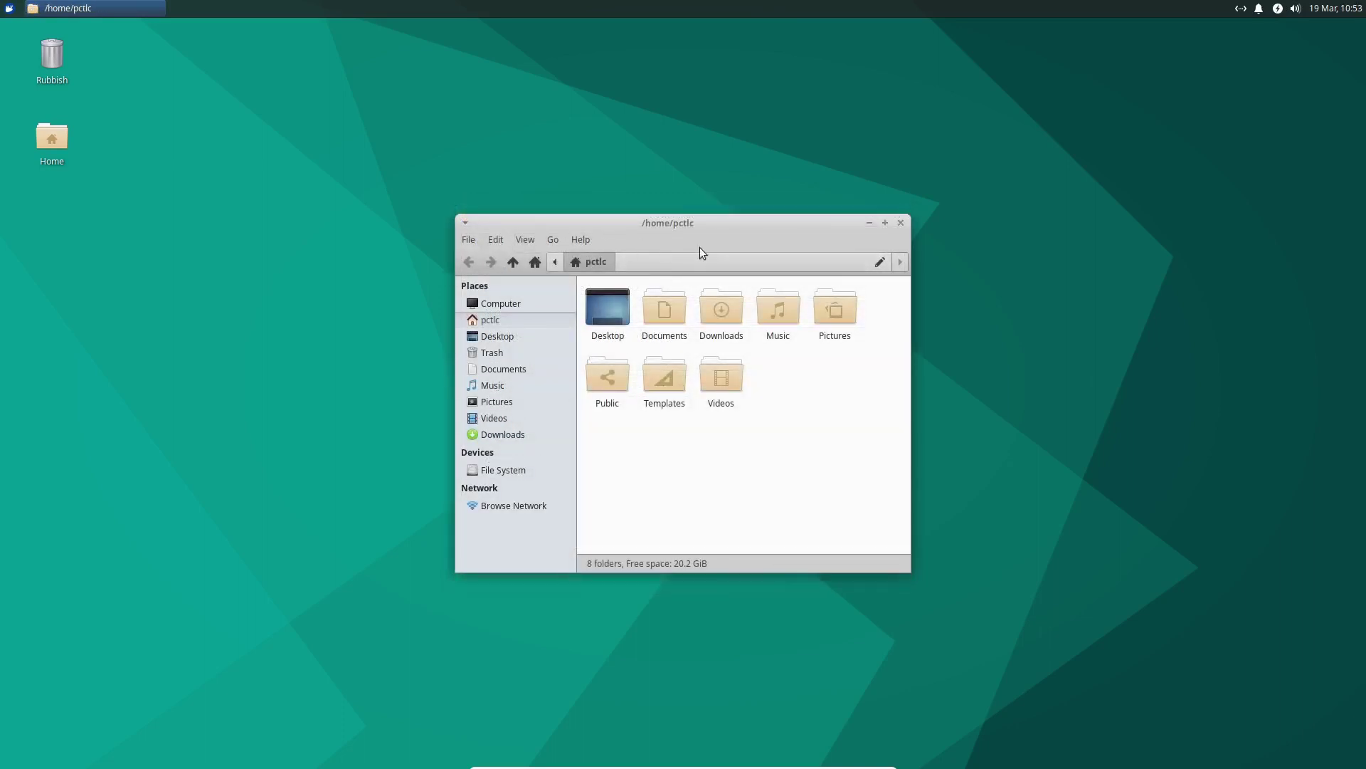
- View Thunar's About information, then dismiss it and a folder context menu
key("alt+h")
key("a")
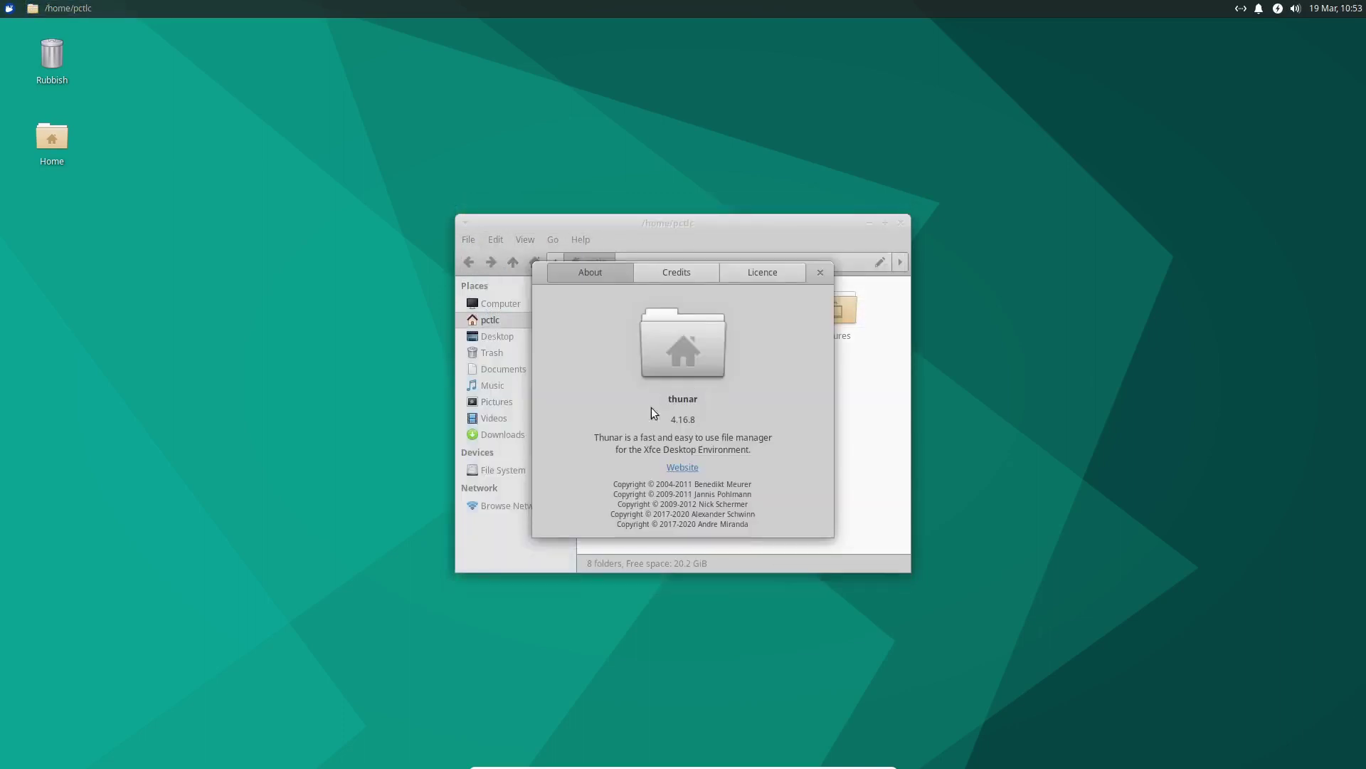
left_click(819, 274)
right_click(795, 377)
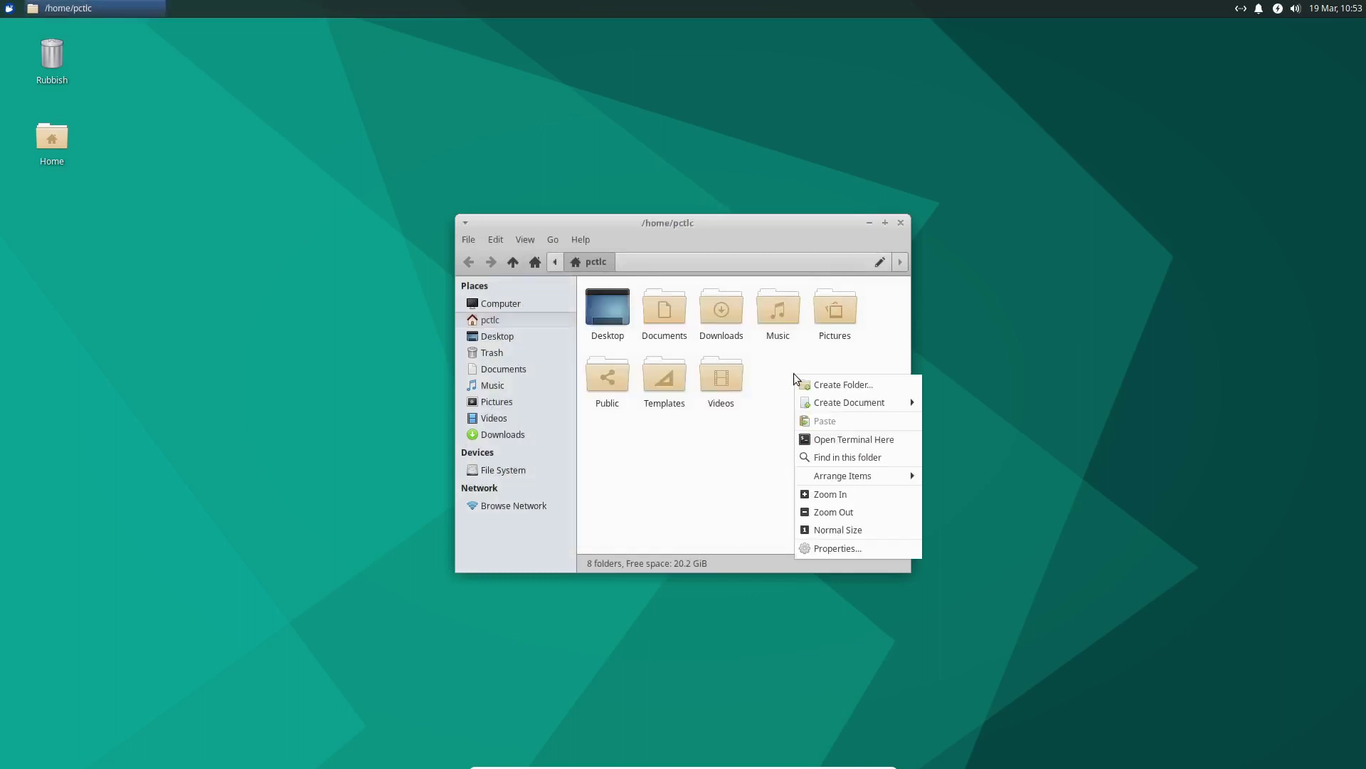
left_click(725, 460)
- Check the side pane settings in Thunar Preferences, then browse to the File System root
left_click(496, 240)
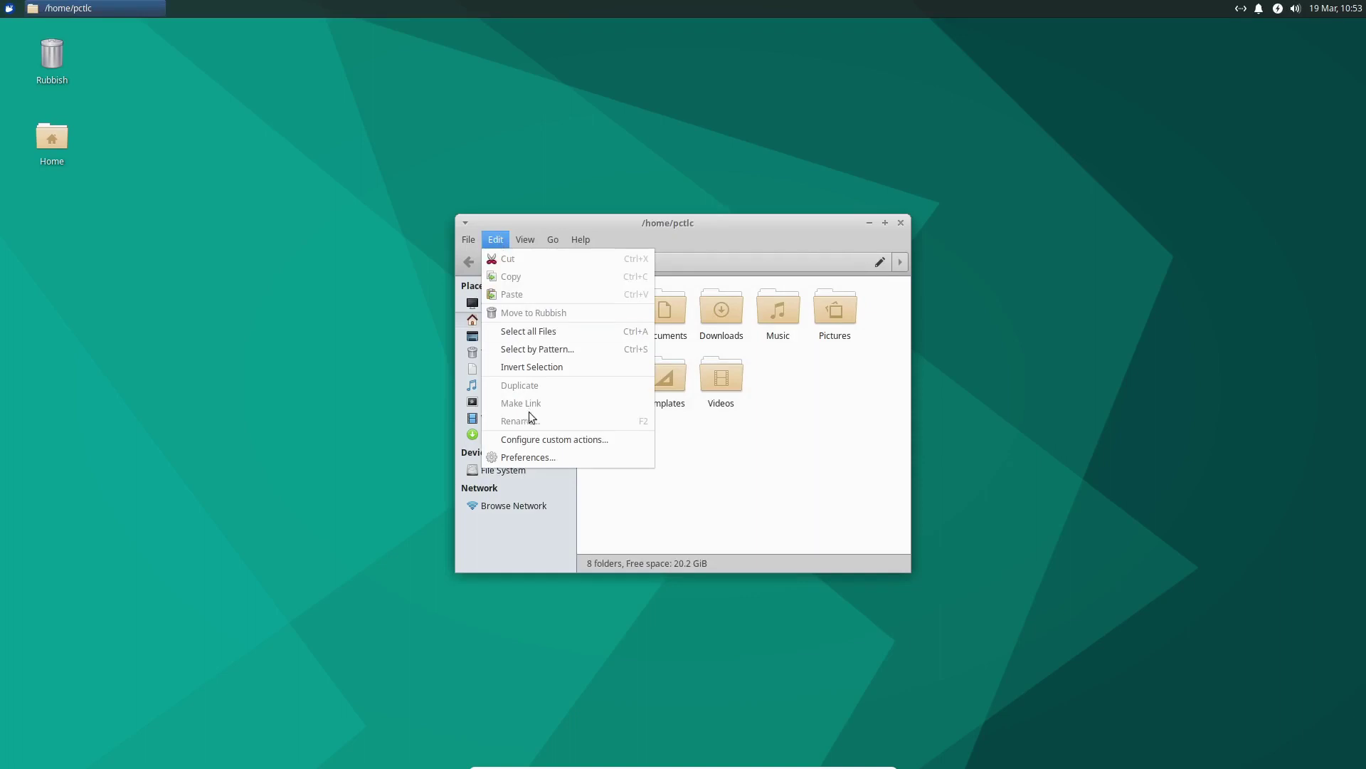
left_click(527, 452)
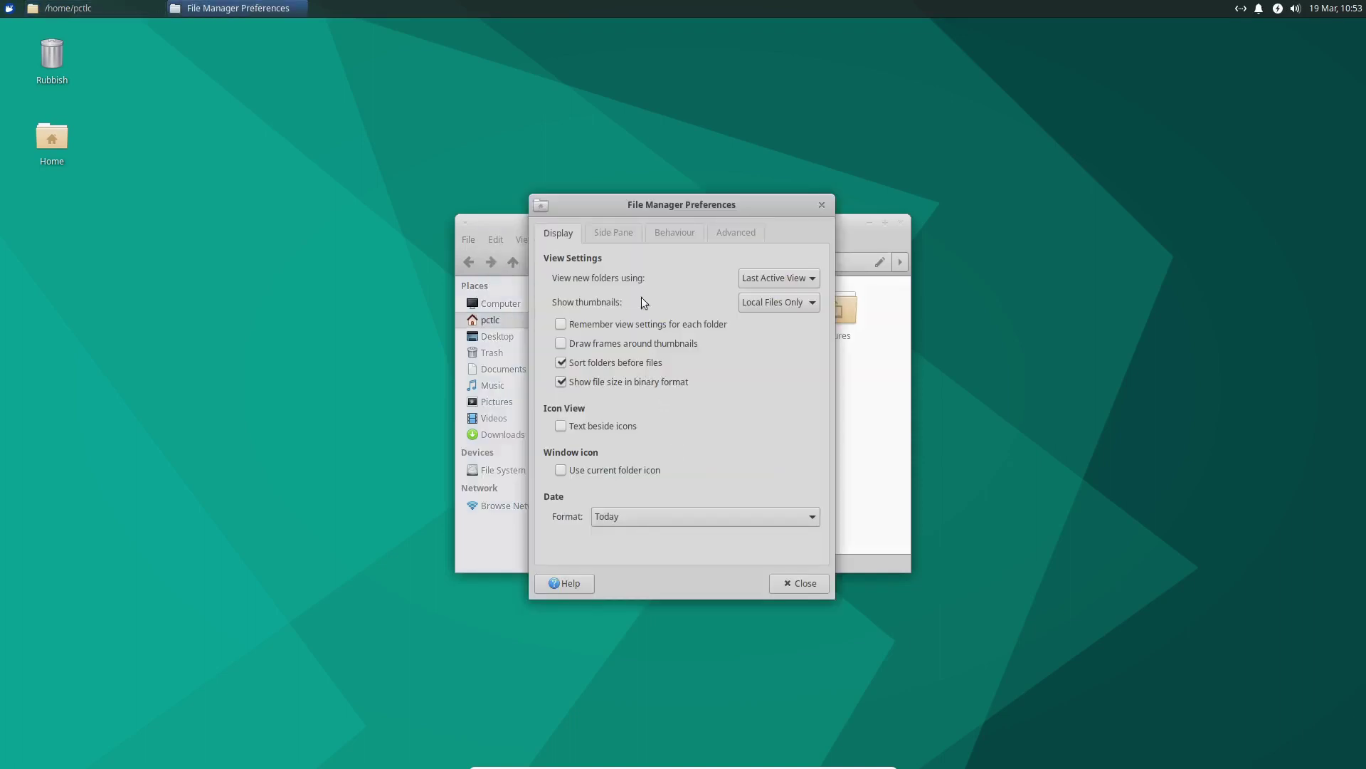
left_click(612, 229)
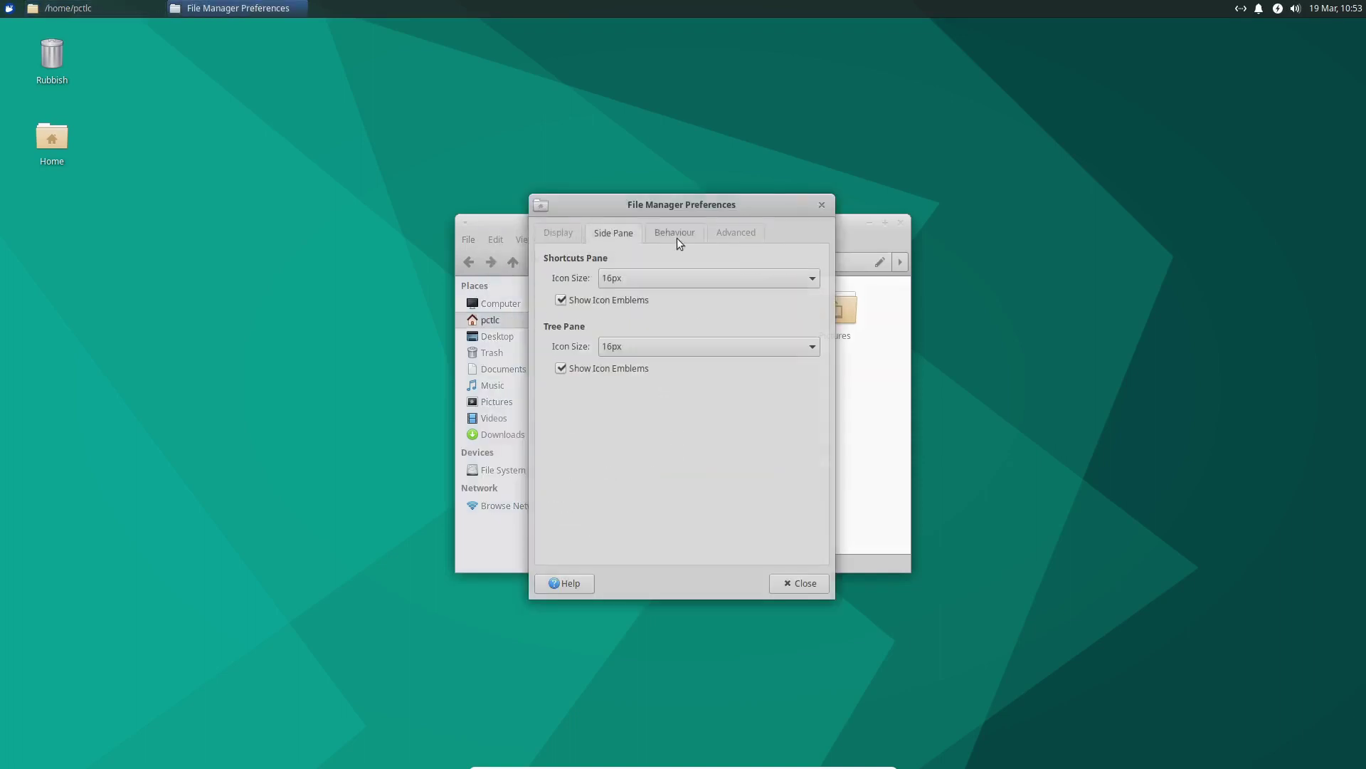
key("Escape")
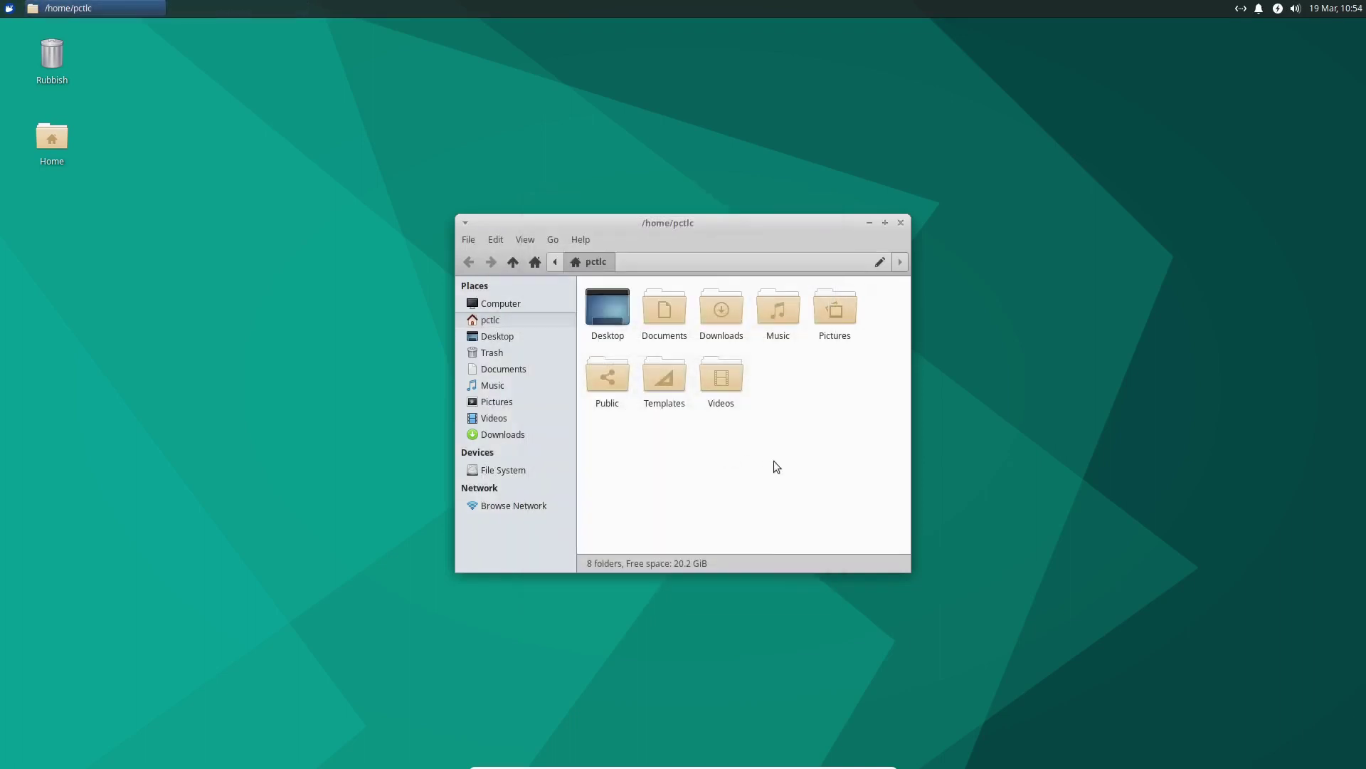
left_click(549, 472)
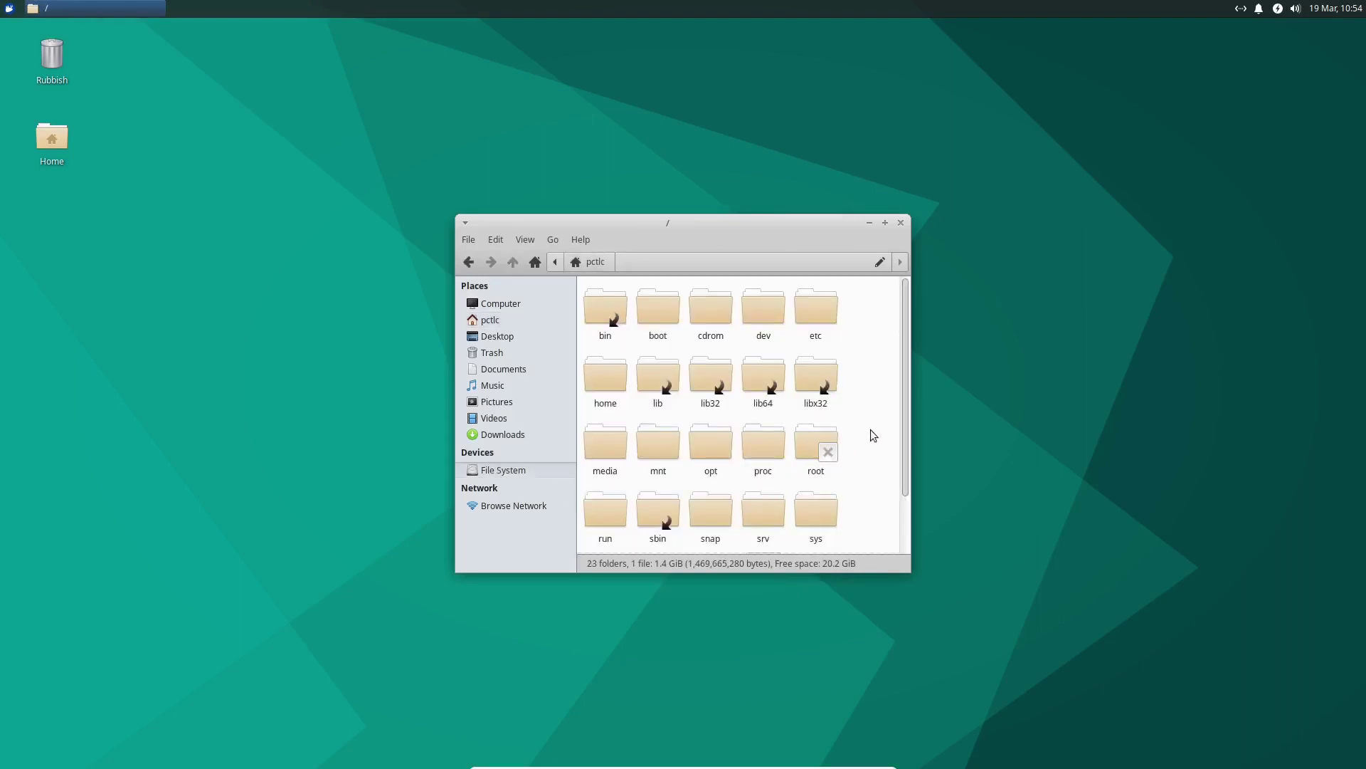
- Navigate into usr > share > lightdm > lightdm.conf.d, typing 'light' to jump to lightdm
scroll(874, 436, "down", 2)
double_click(657, 508)
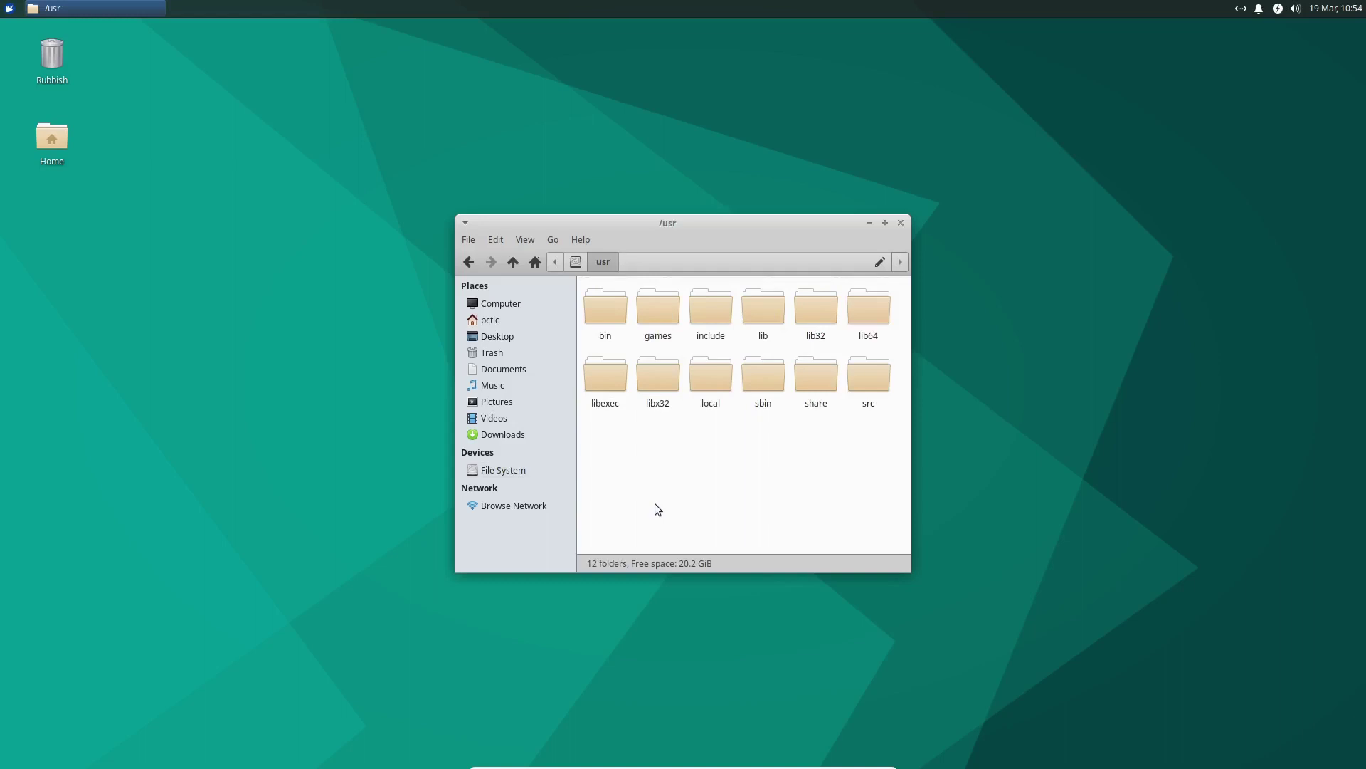
double_click(821, 390)
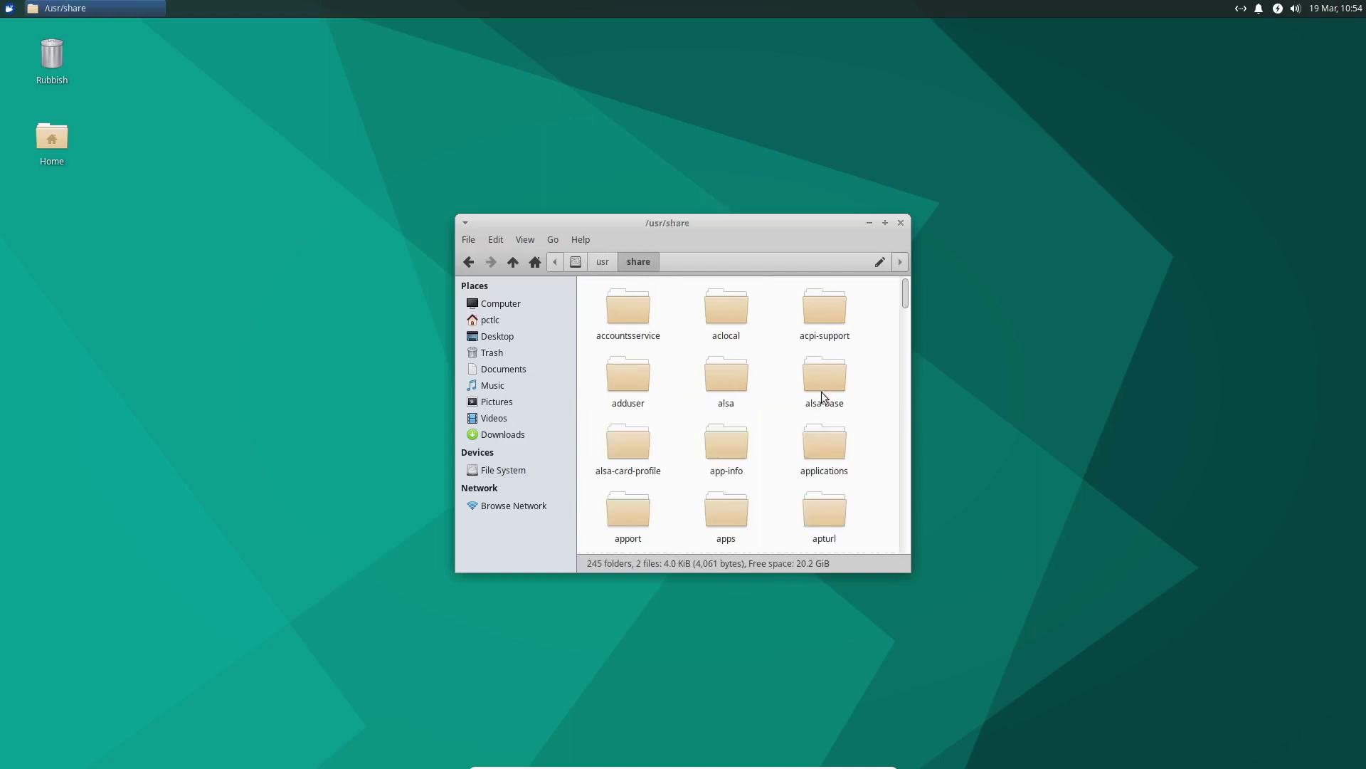
type("light")
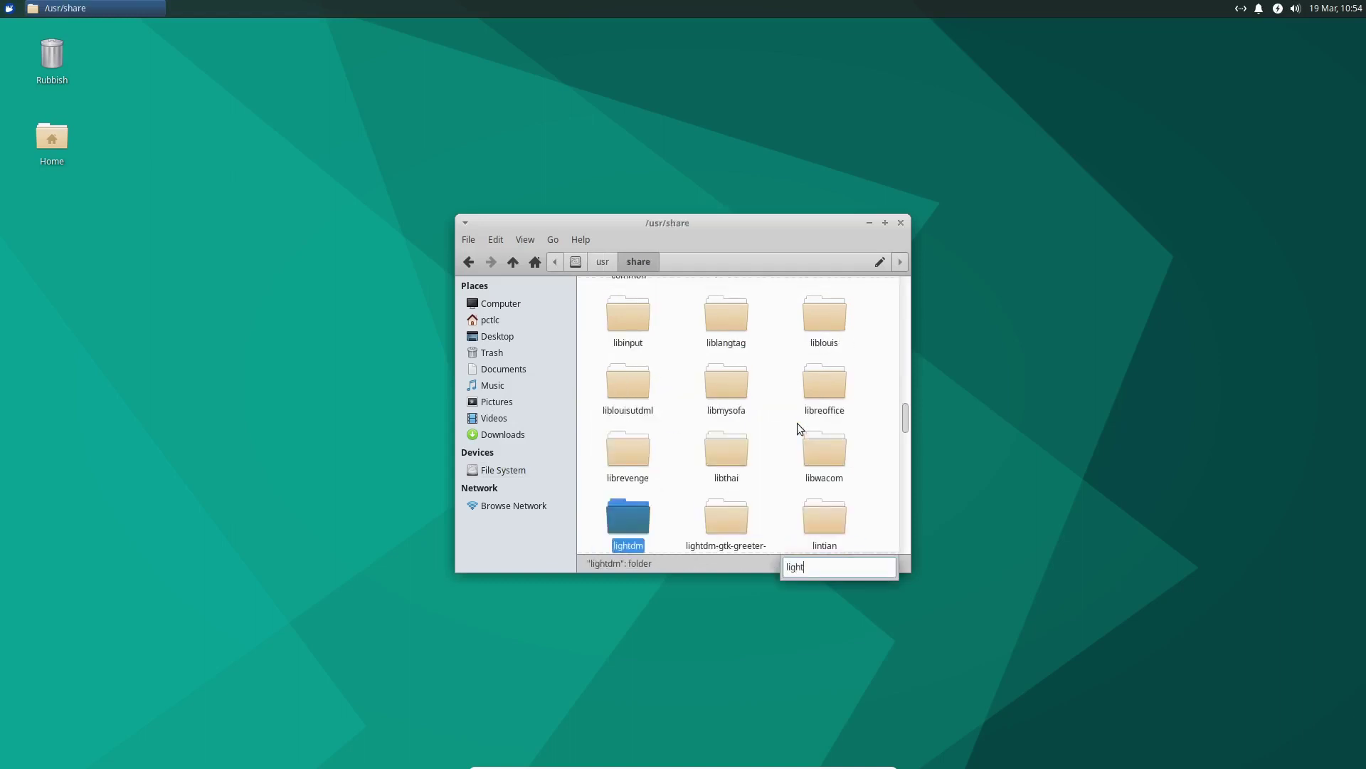
double_click(629, 525)
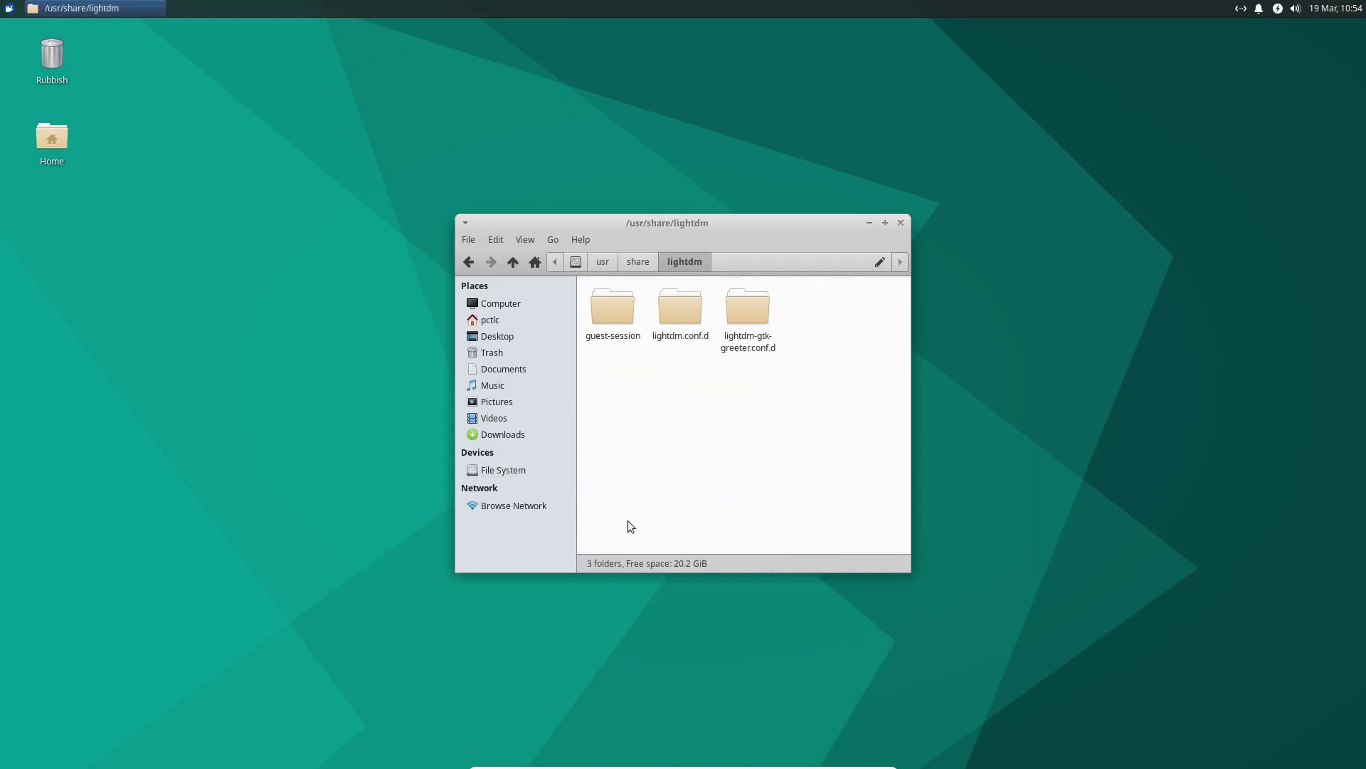
double_click(682, 316)
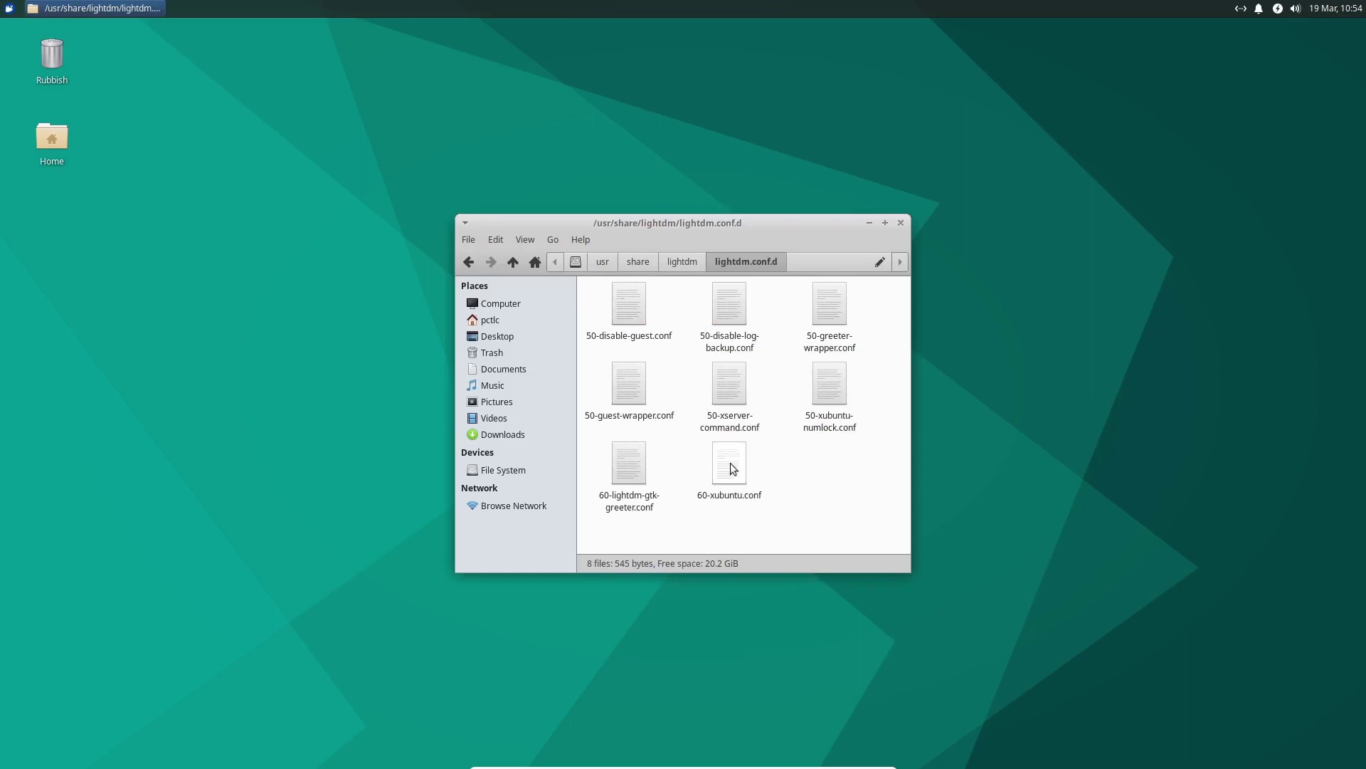
- Inspect the context menu of 60-xubuntu.conf without opening the file
right_click(733, 467)
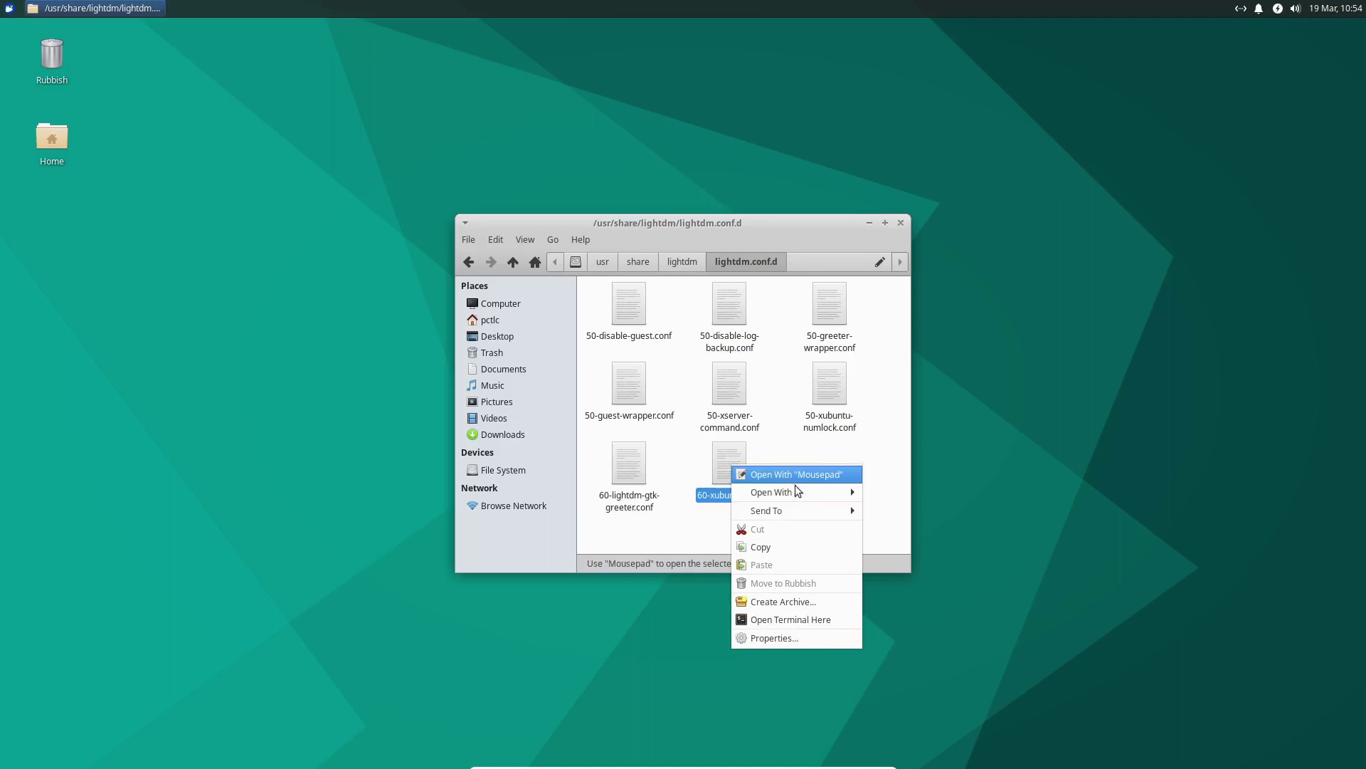
right_click(743, 461)
left_click(656, 523)
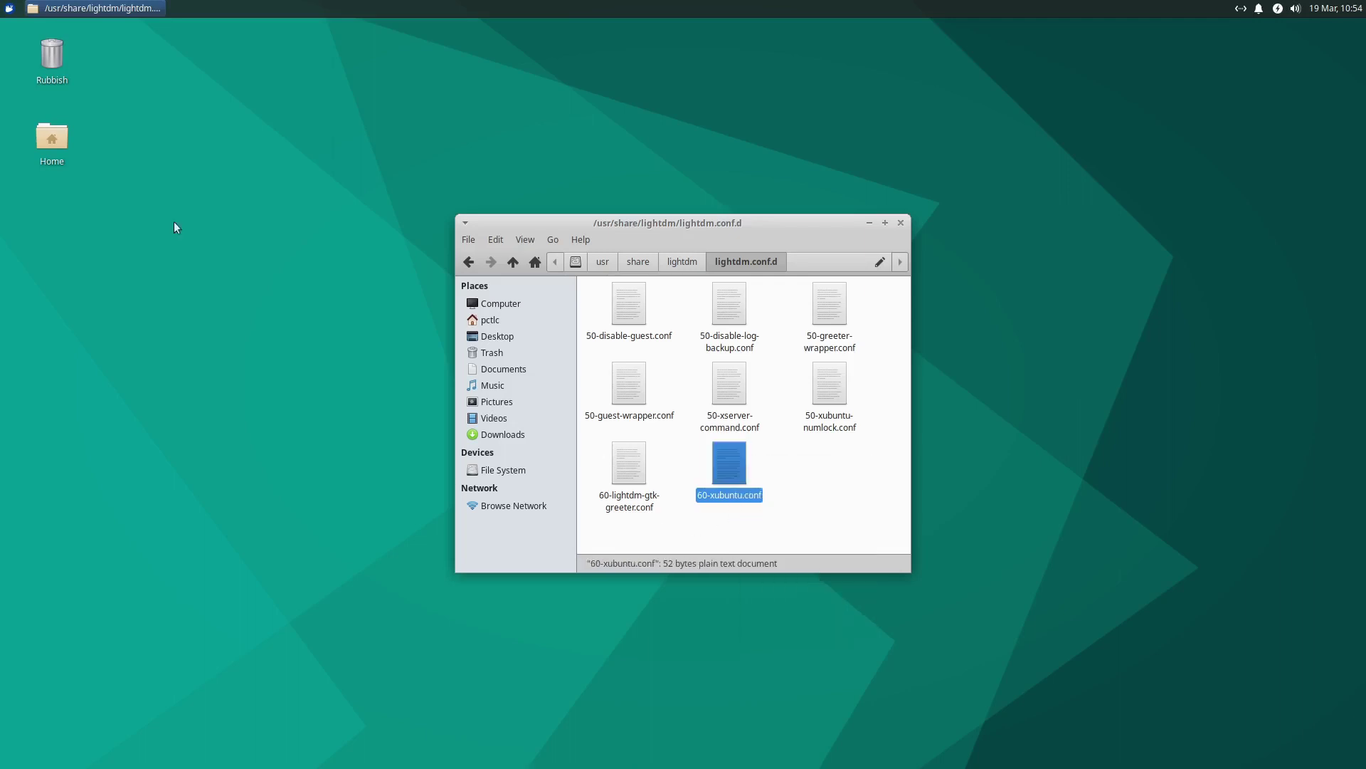
left_click(7, 7)
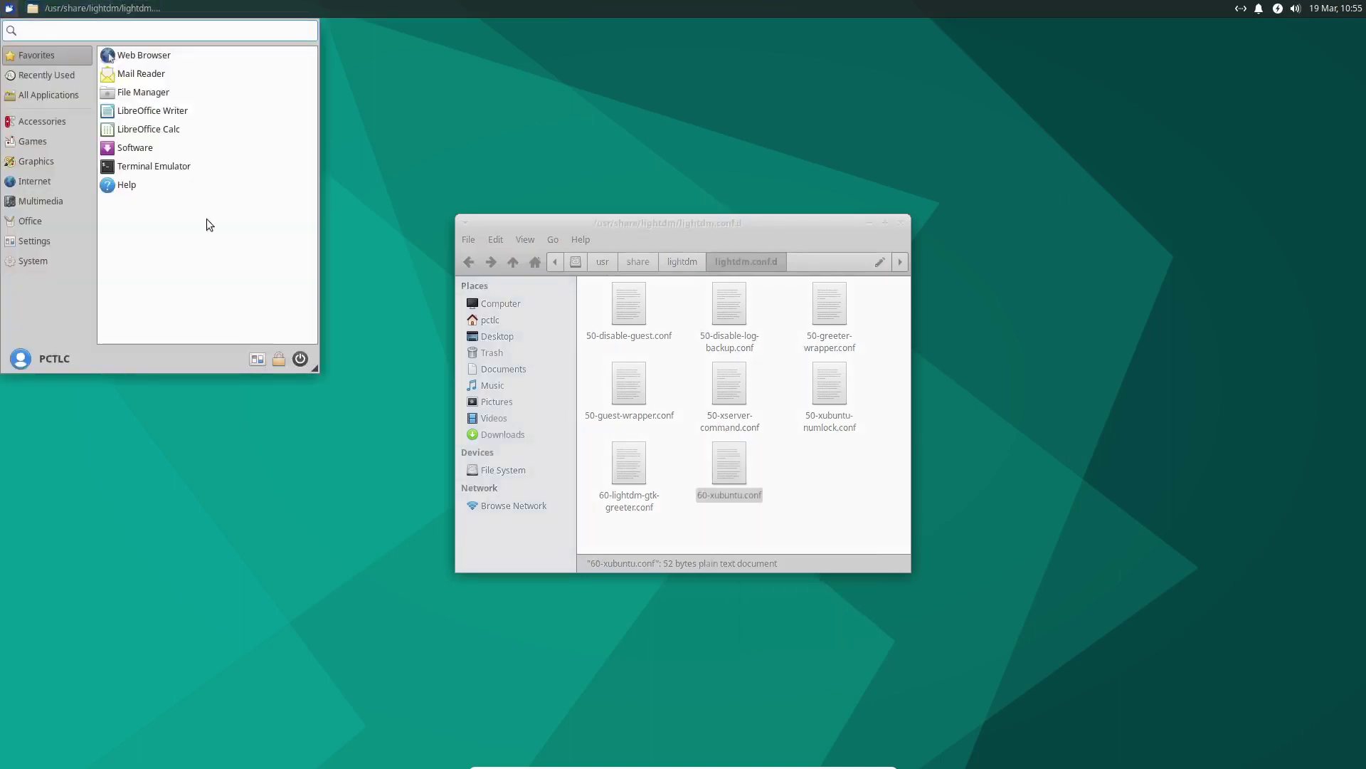
- In a new terminal, rerun the sudo command with mousepad replacing nano to open 60-xubuntu.conf
left_click(157, 171)
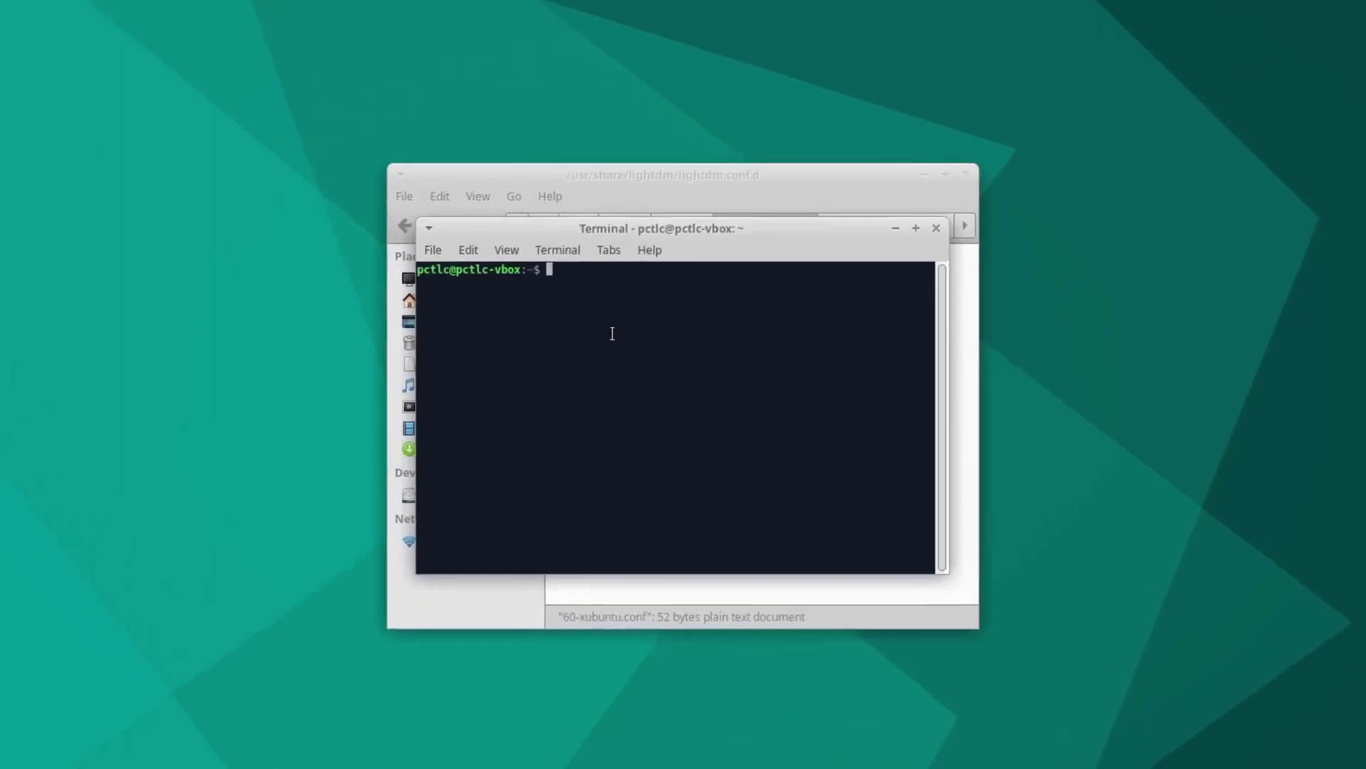
type("sudo nano /usr/share/lightdm/lightdm.conf.d/60-xubuntu.conf")
key("Return")
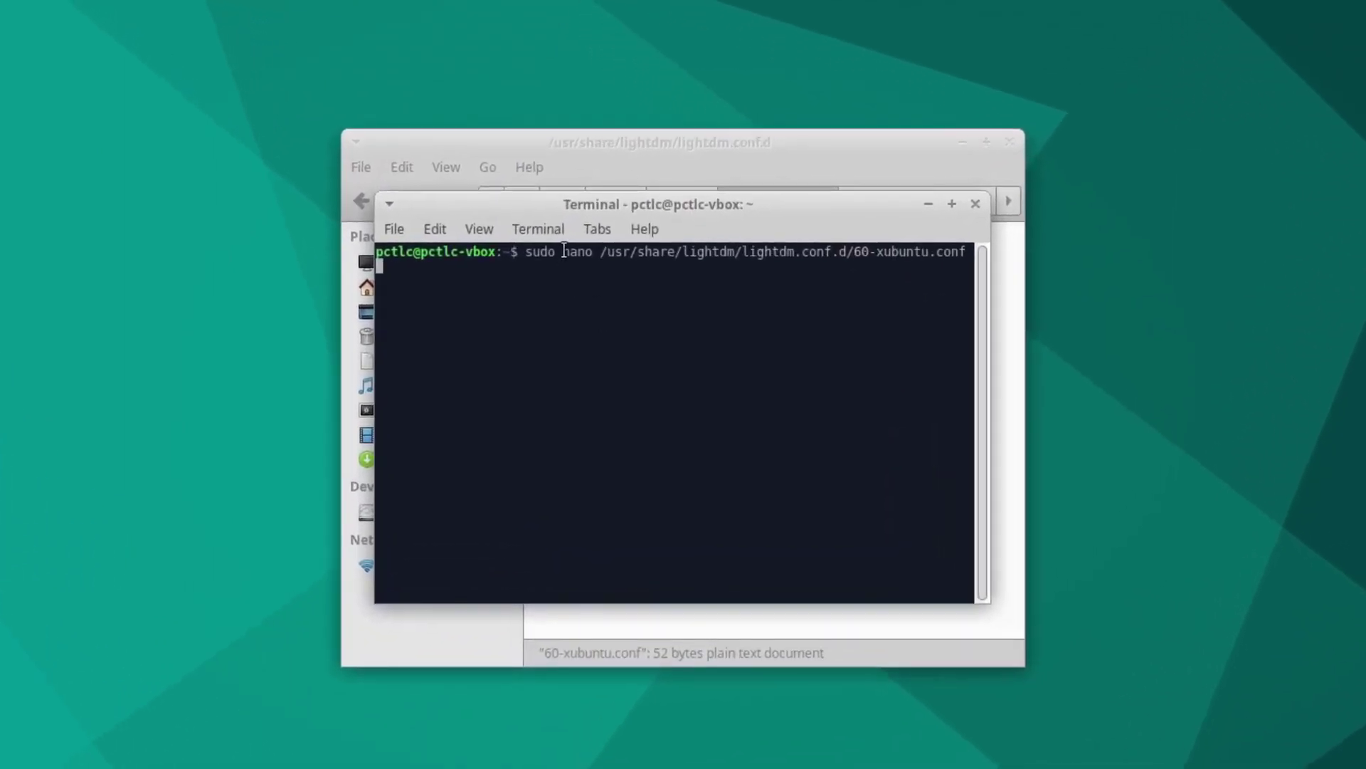
key("Left")
key("Left")
key("Left")
key("Left")
key("Left")
key("Left")
key("Left")
key("Left")
key("Left")
key("Left")
key("Left")
key("Left")
key("Left")
key("Left")
key("Left")
key("Left")
key("Left")
key("Left")
key("Left")
key("Left")
key("Left")
key("Left")
key("Left")
key("Left")
key("Left")
key("Left")
key("Left")
key("Left")
key("Left")
key("Left")
key("Left")
key("Left")
key("Left")
key("Left")
key("Left")
key("Left")
key("Left")
key("Left")
key("Left")
key("Delete")
key("Delete")
key("Delete")
key("Delete")
key("Delete")
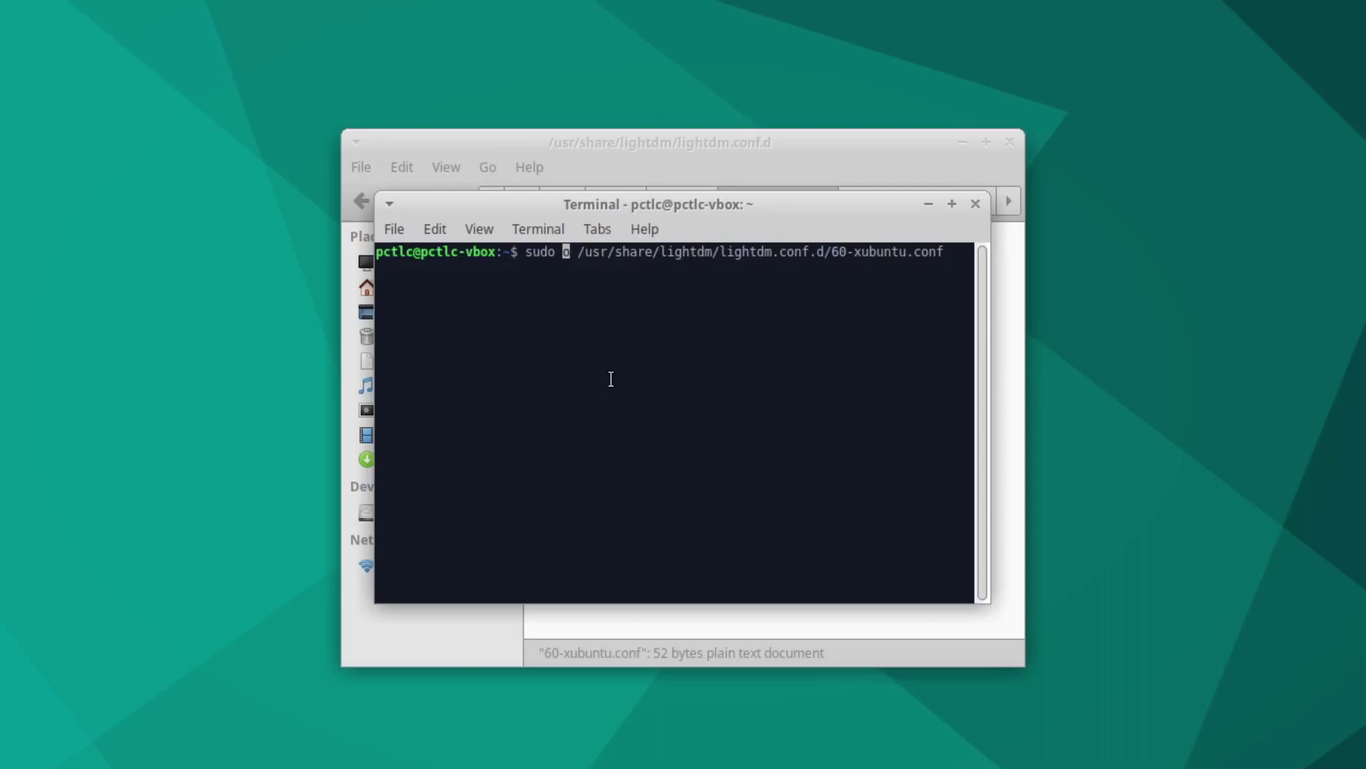
type("mousepa")
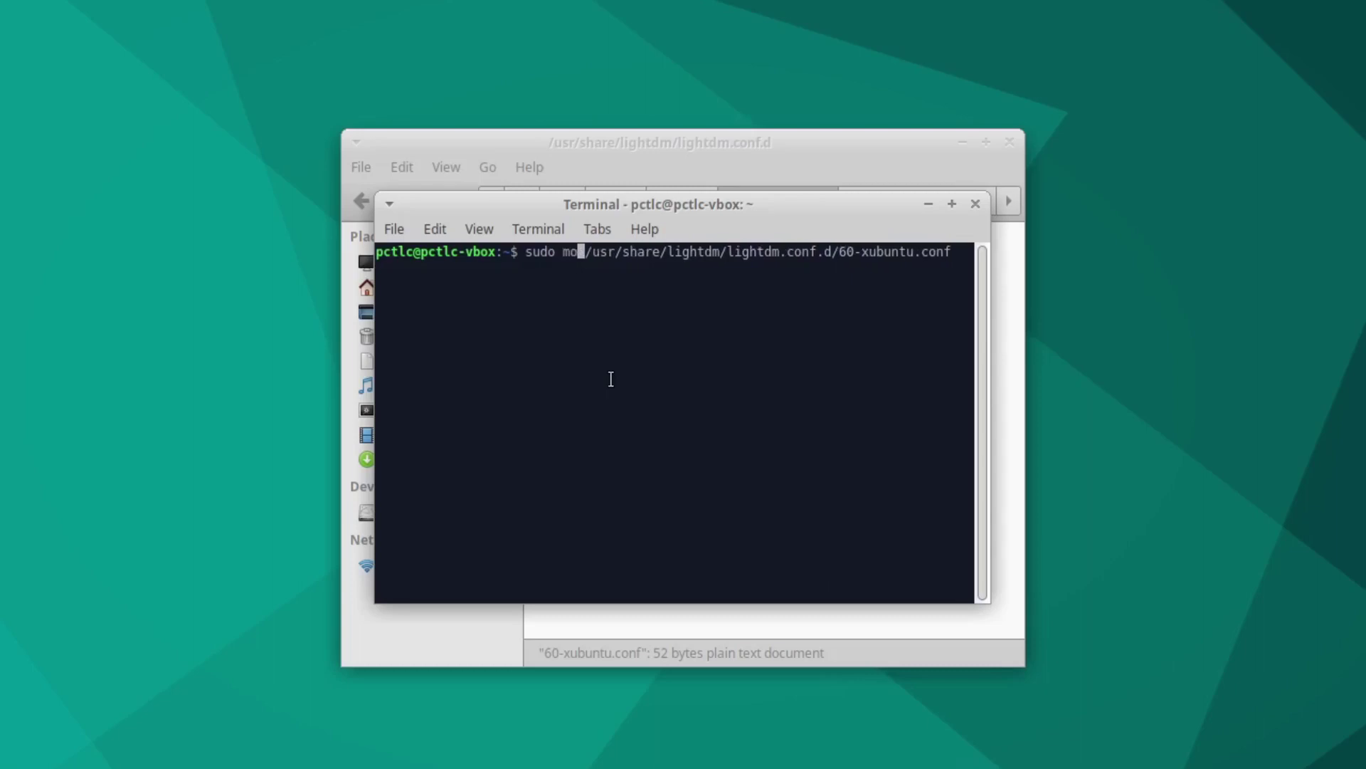
type("d")
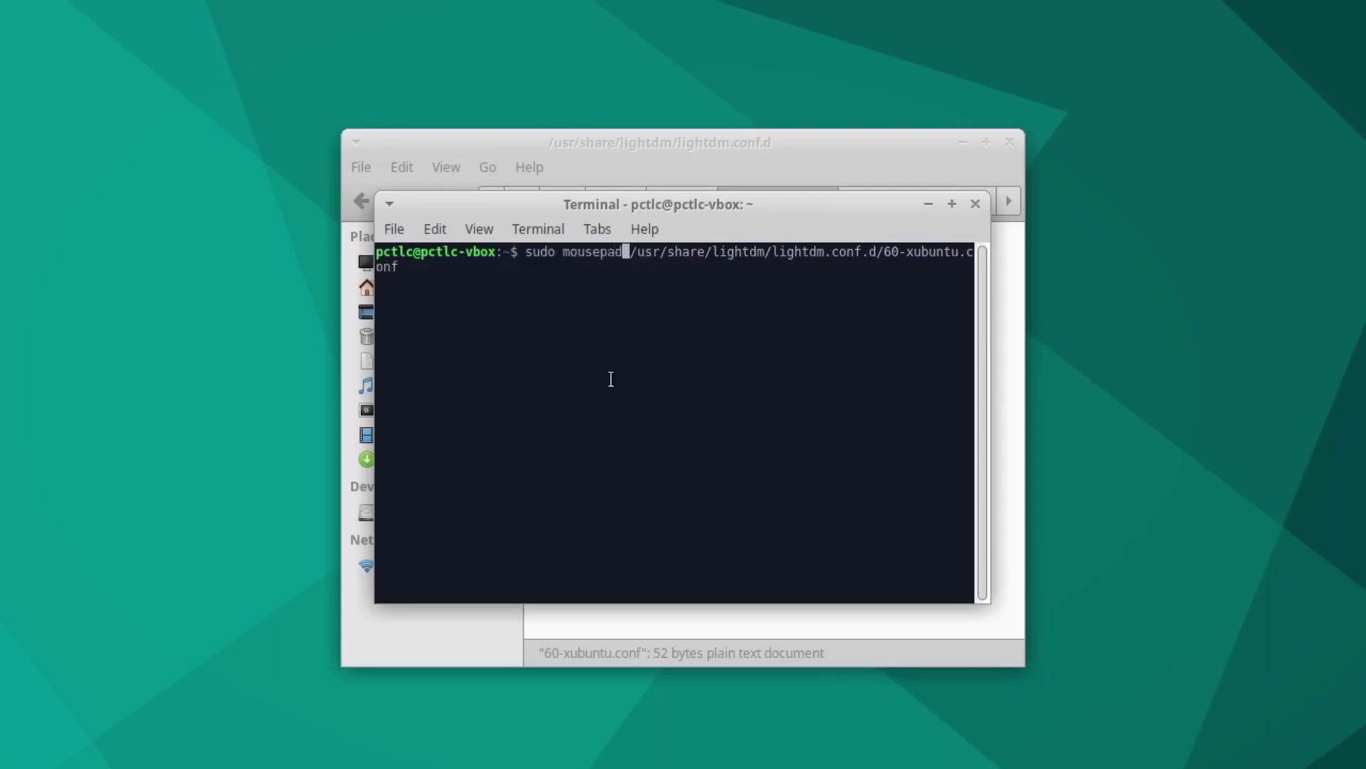
key("Return")
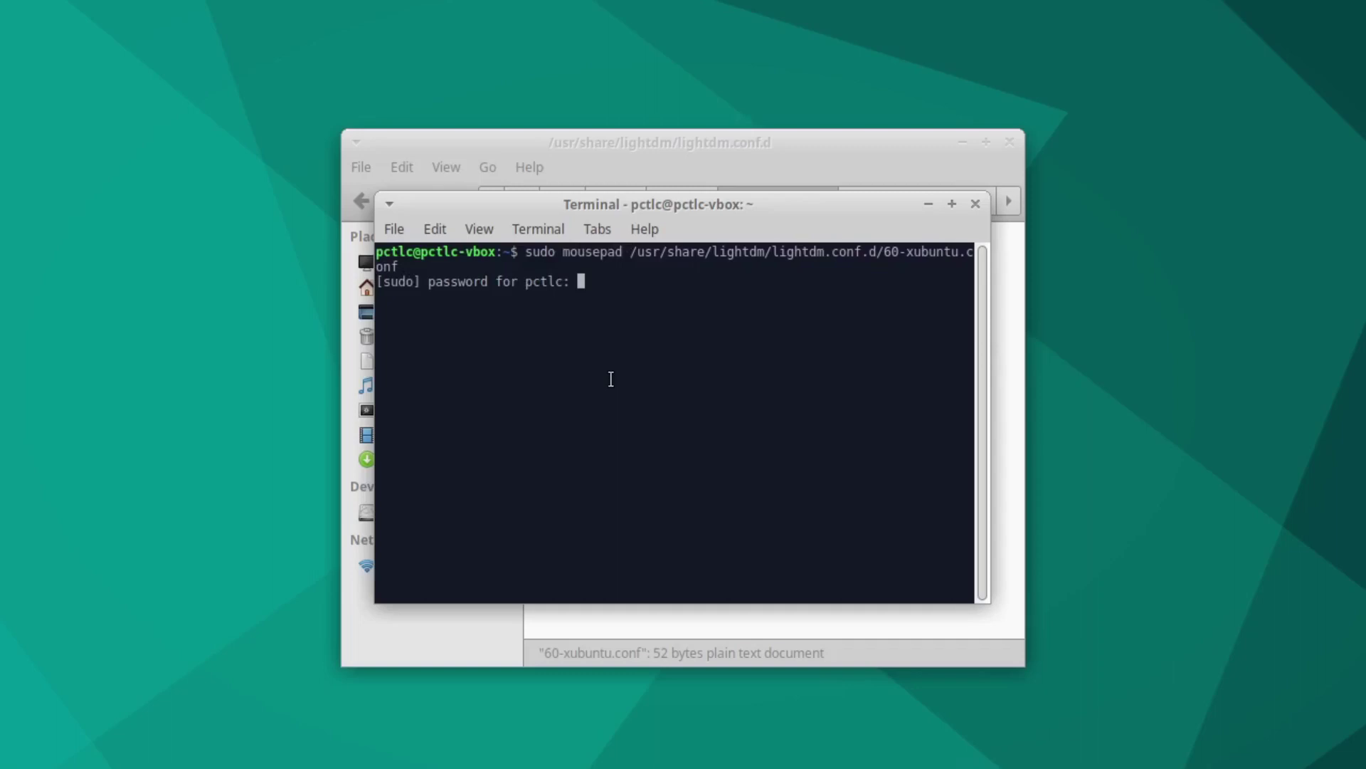
- Authenticate as administrator, review the autologin-user line, then close Mousepad and the terminal
key("Return")
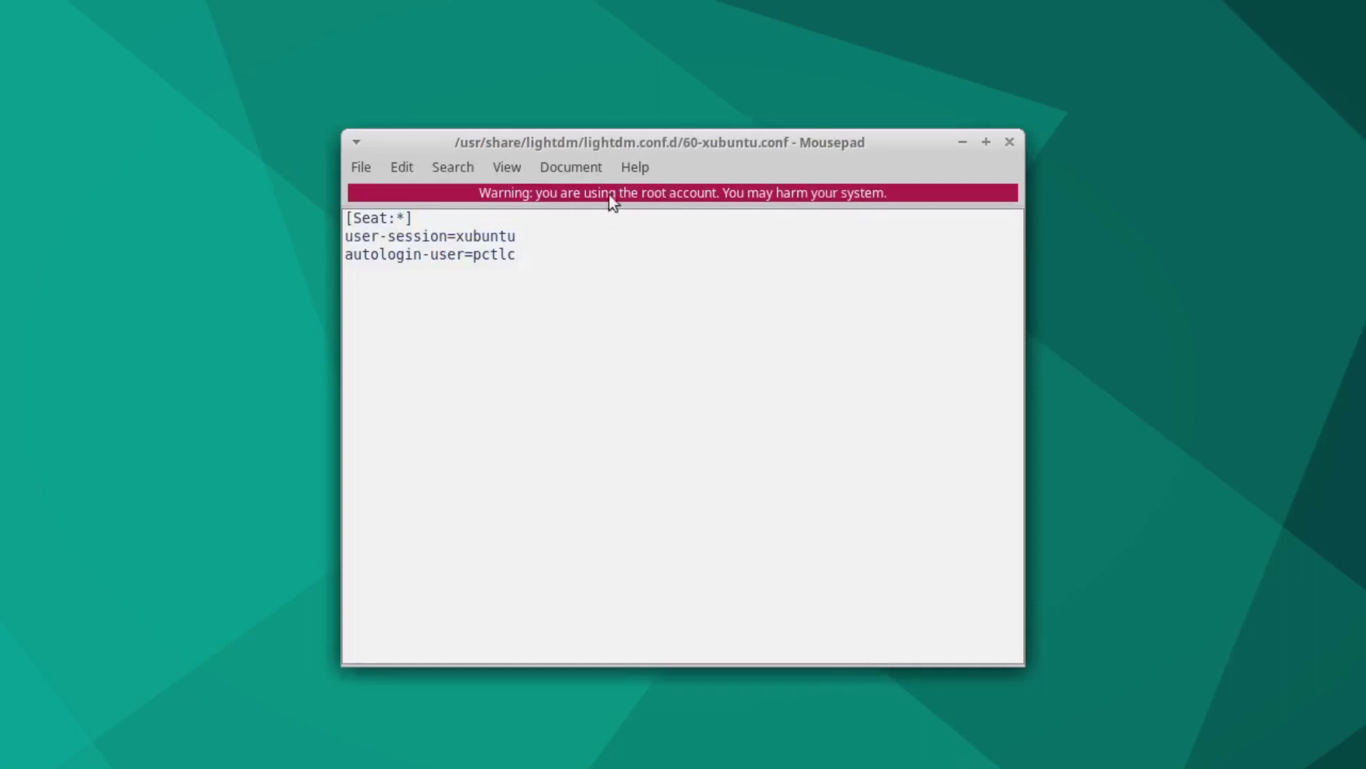
left_click(1009, 143)
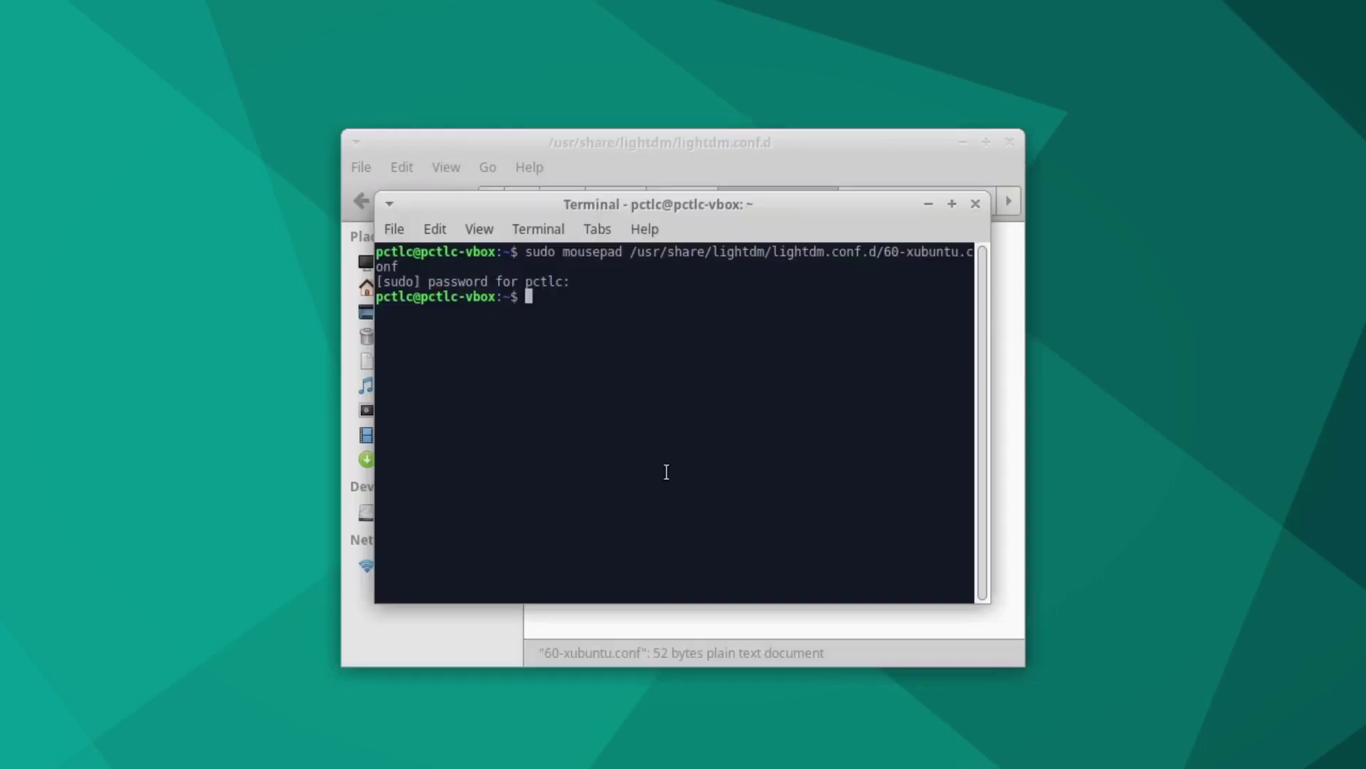
left_click(977, 203)
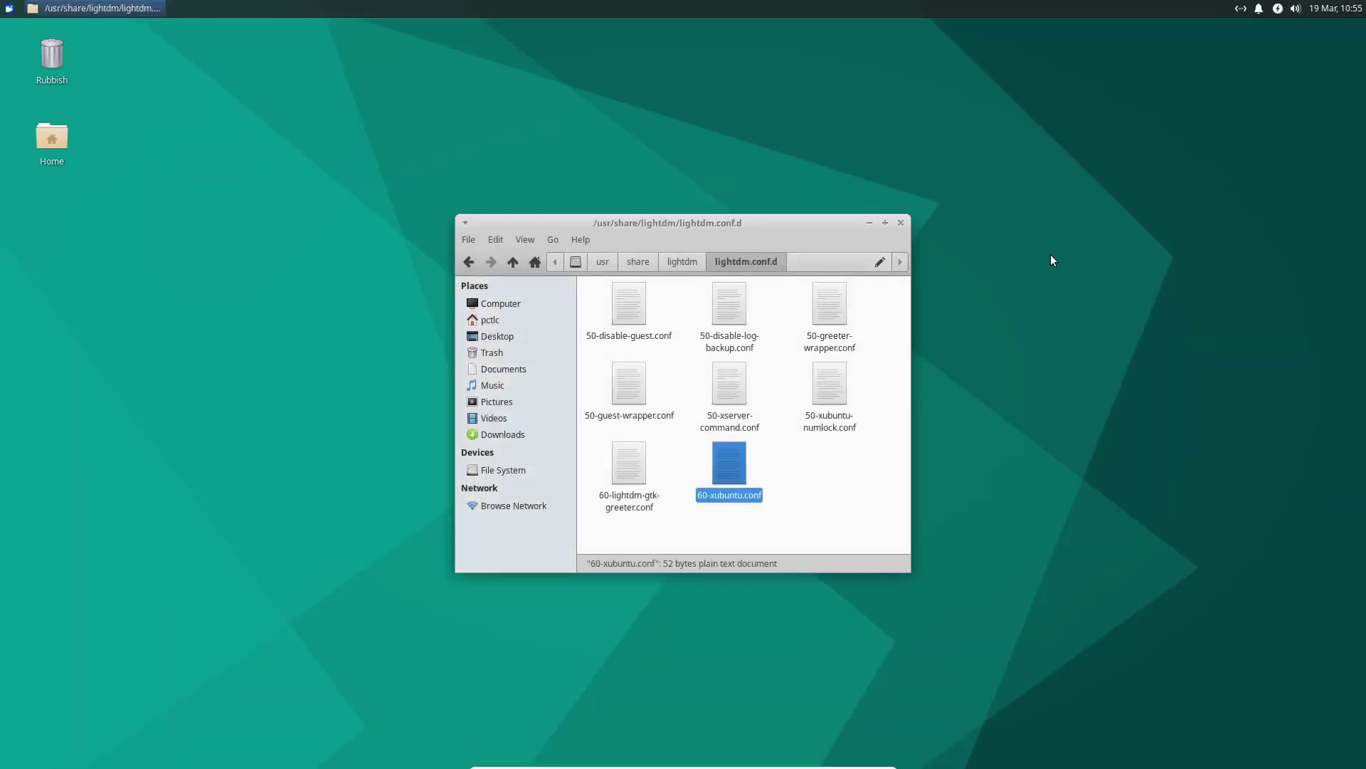
- Go up to the lightdm folder, close Thunar, and bring up the Whisker menu's power options
left_click(681, 263)
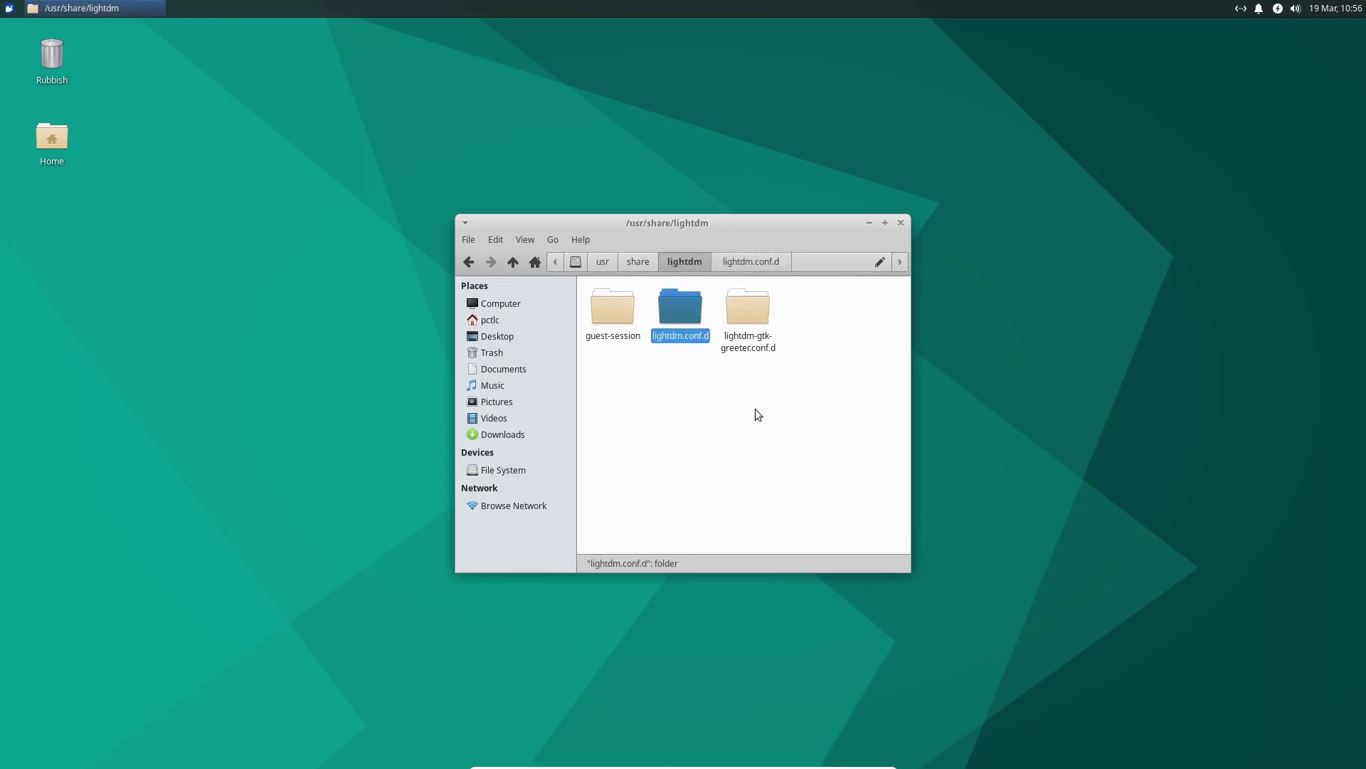
left_click(900, 222)
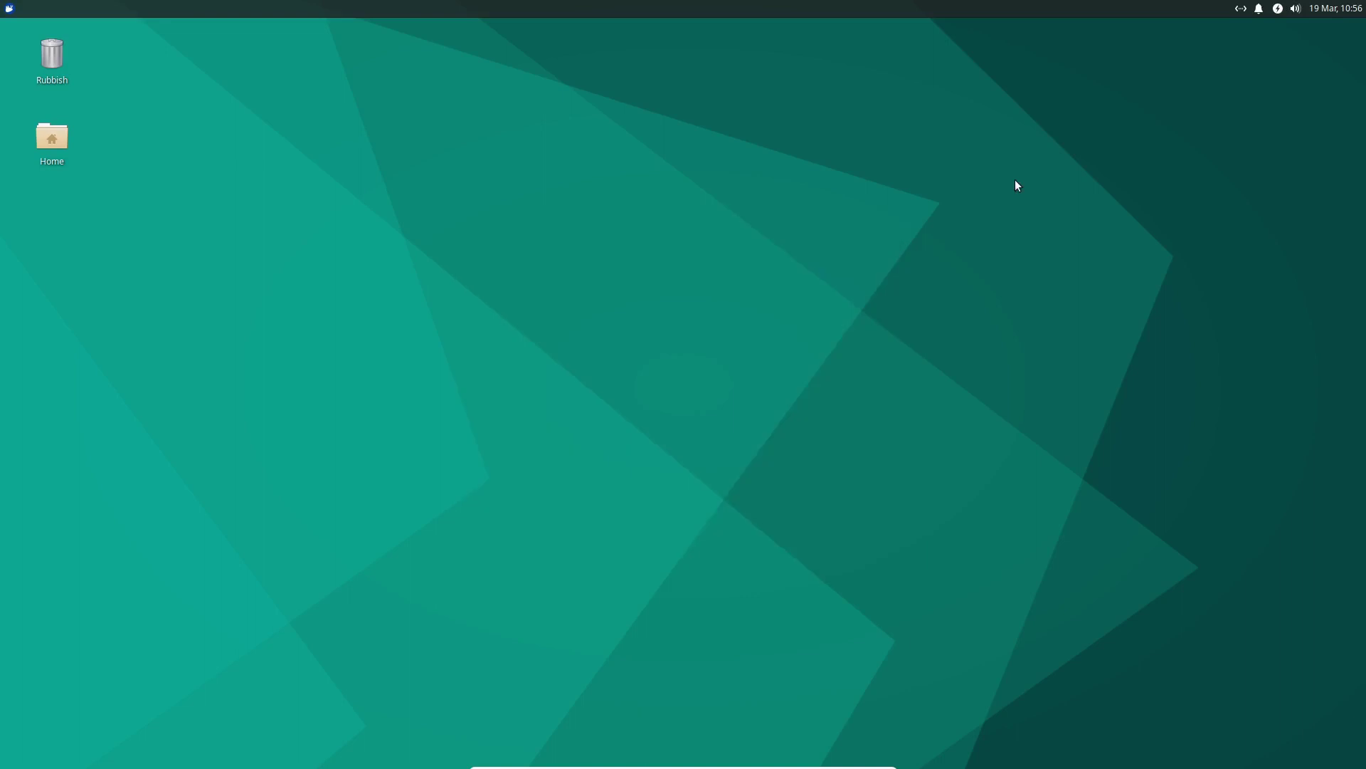
left_click(9, 8)
- Shut down the Xubuntu machine from the Whisker menu's Log Out choices
left_click(9, 9)
left_click(299, 359)
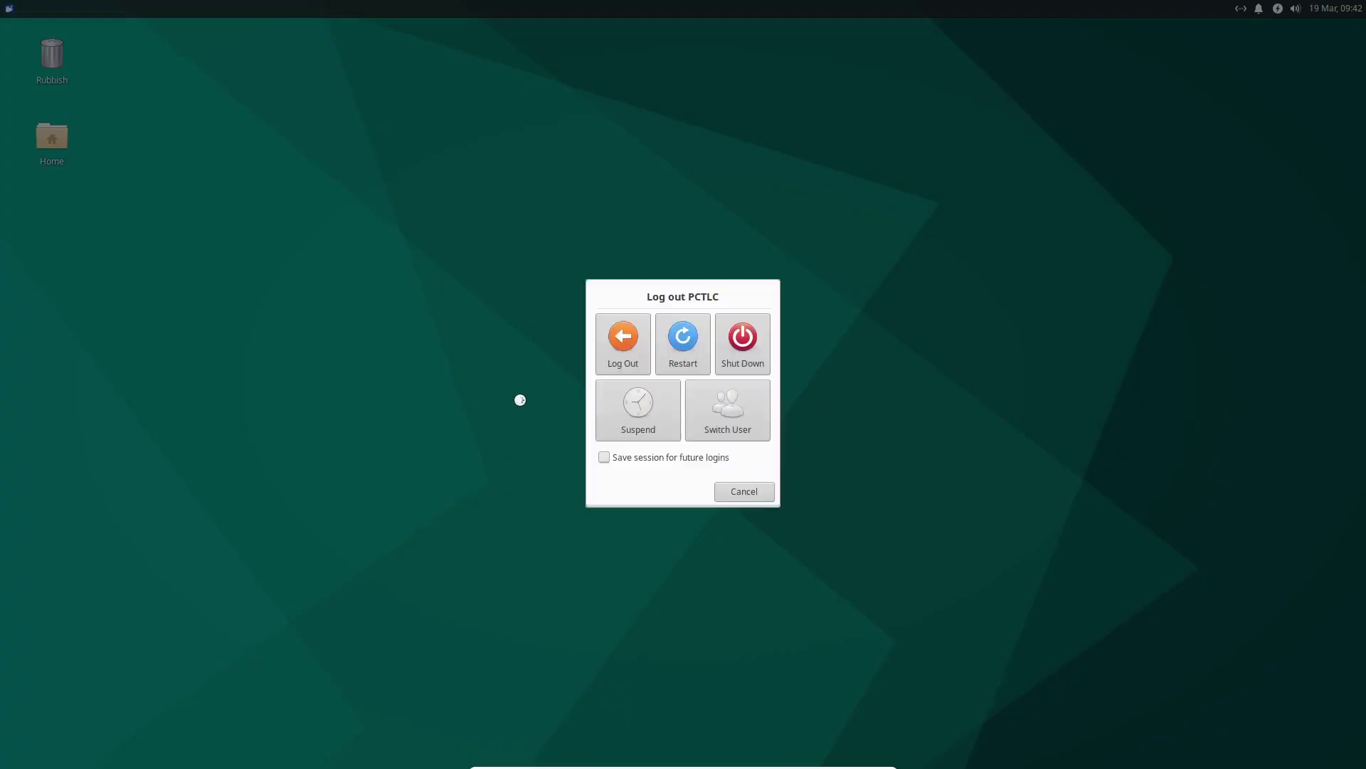
left_click(739, 353)
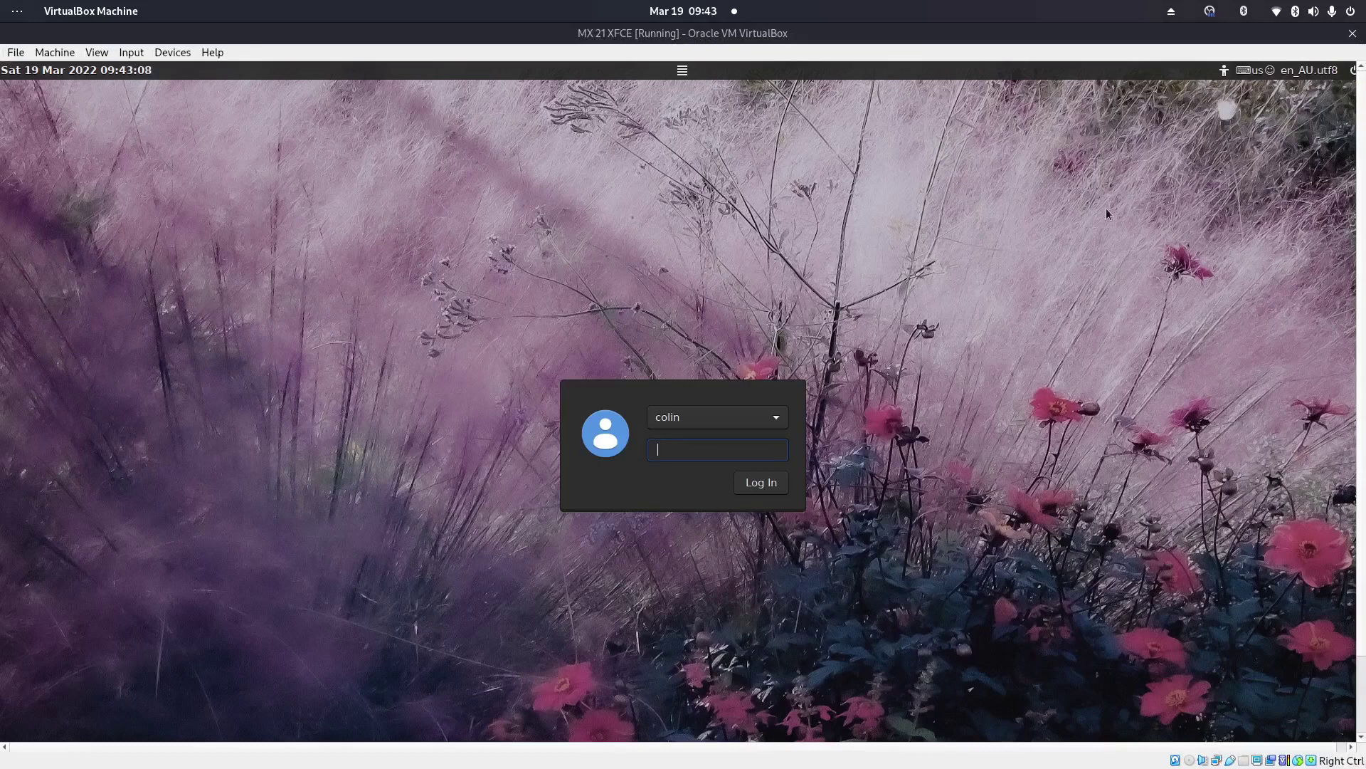
- Switch the MX 21 VM to full-screen and log in with the account password
key("ctrl+f")
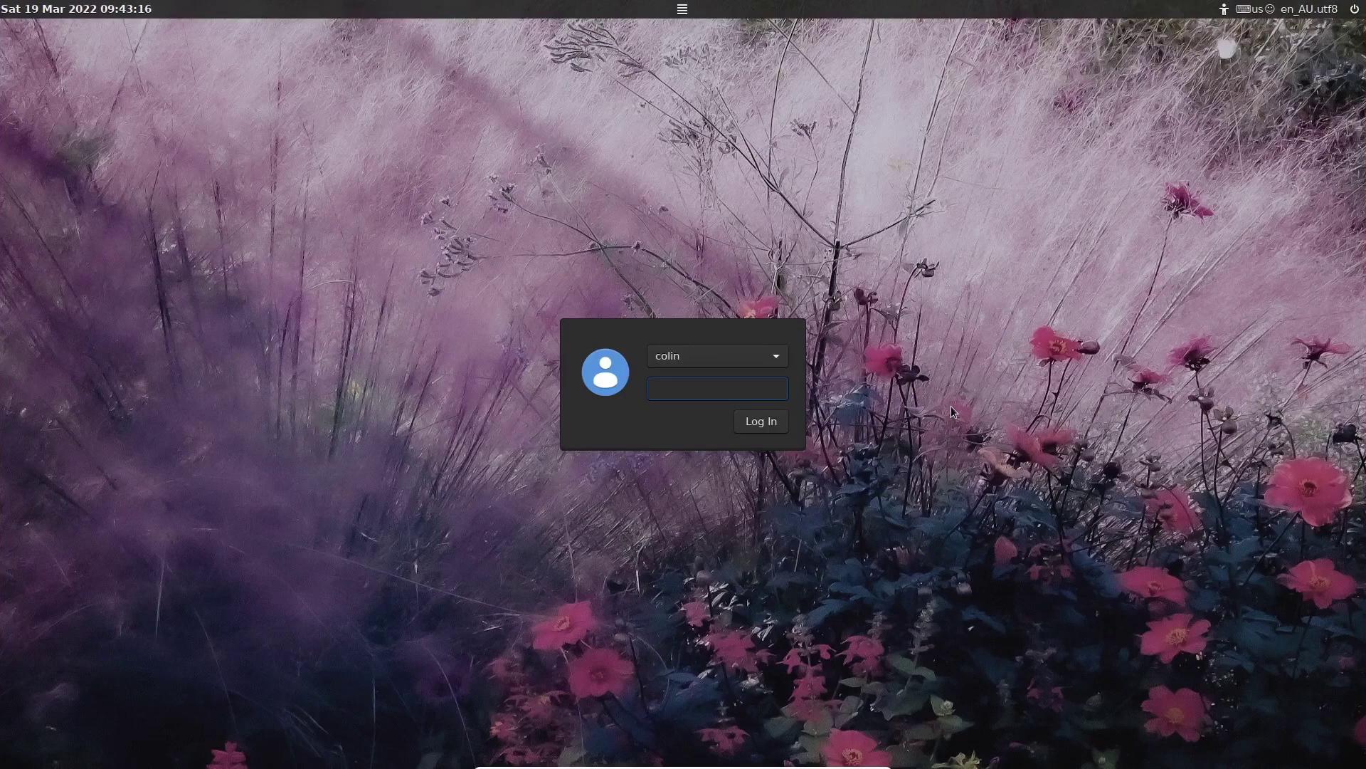
type("•••")
key("Return")
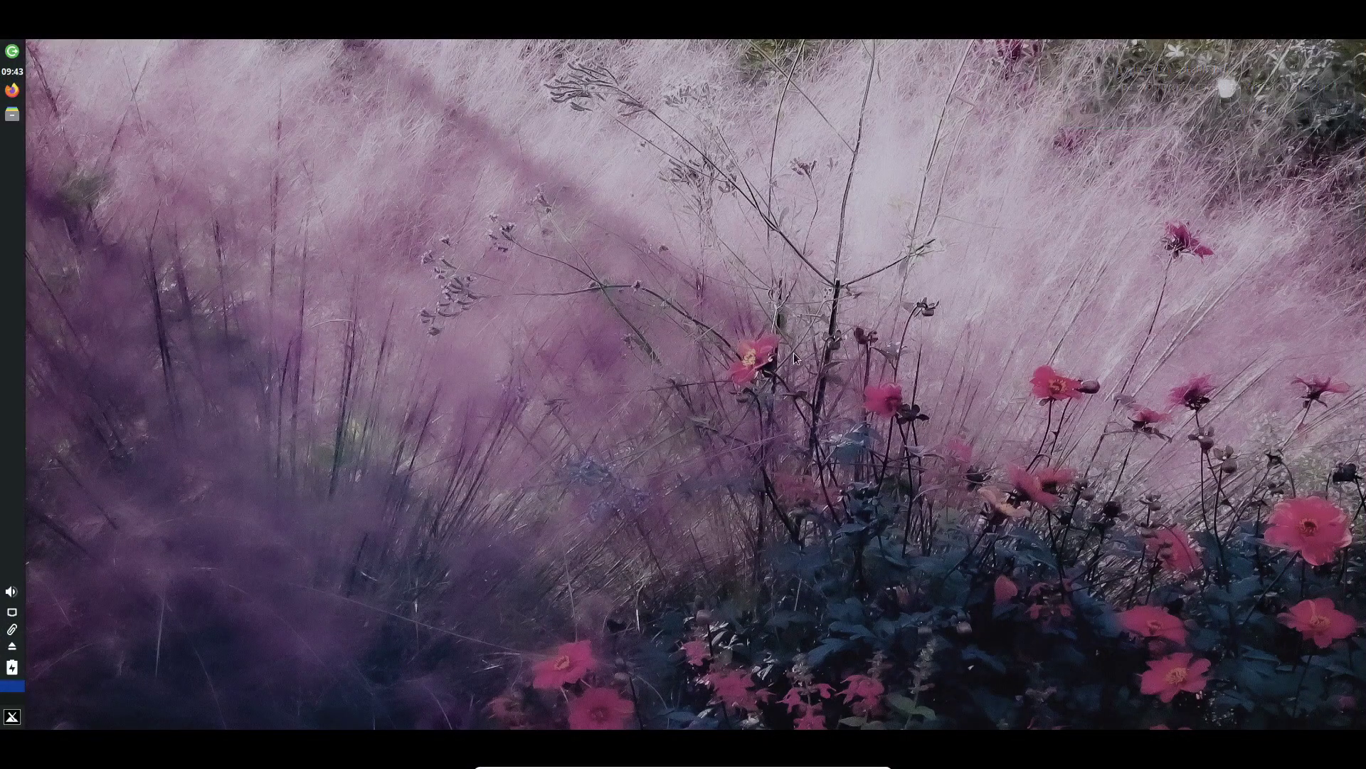
key("ctrl+f")
key("ctrl+f")
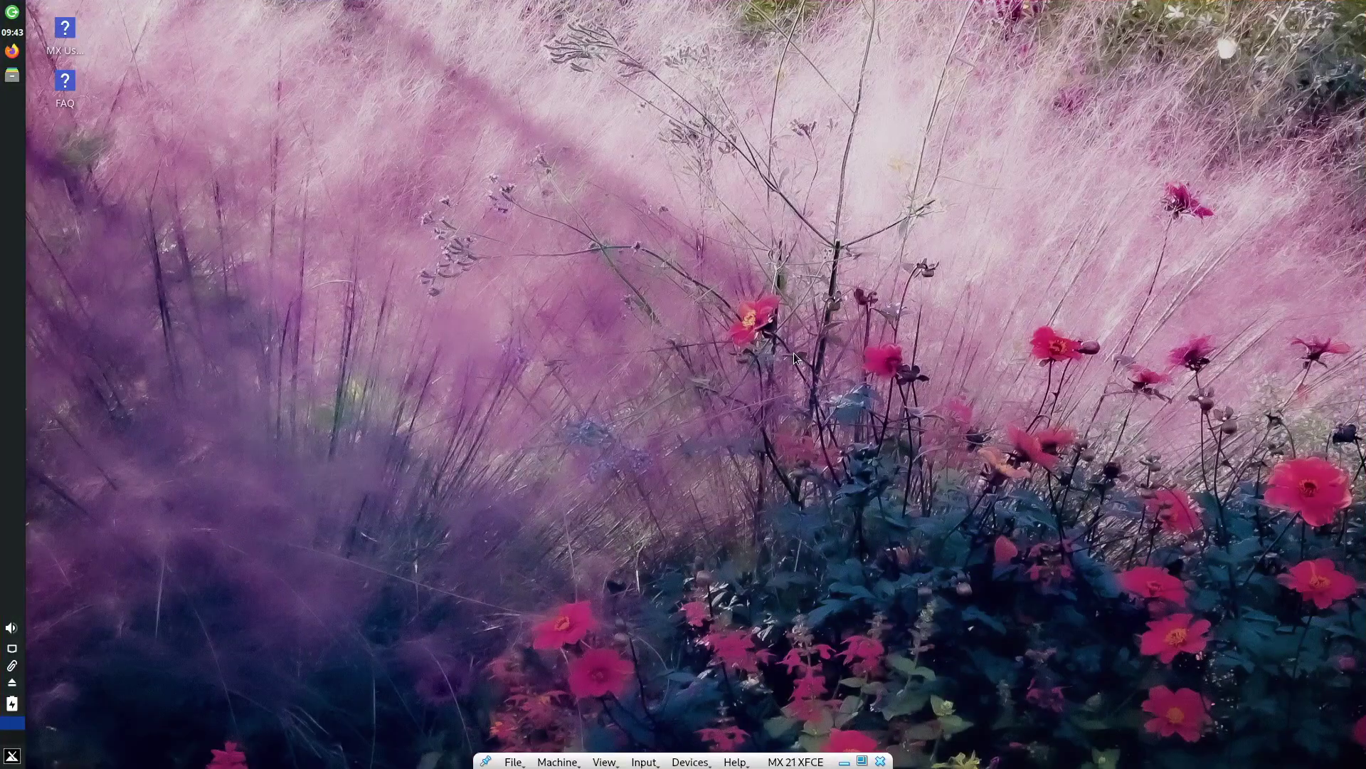
- Launch User Manager from MX Tools and authenticate with the administrator password
left_click(12, 755)
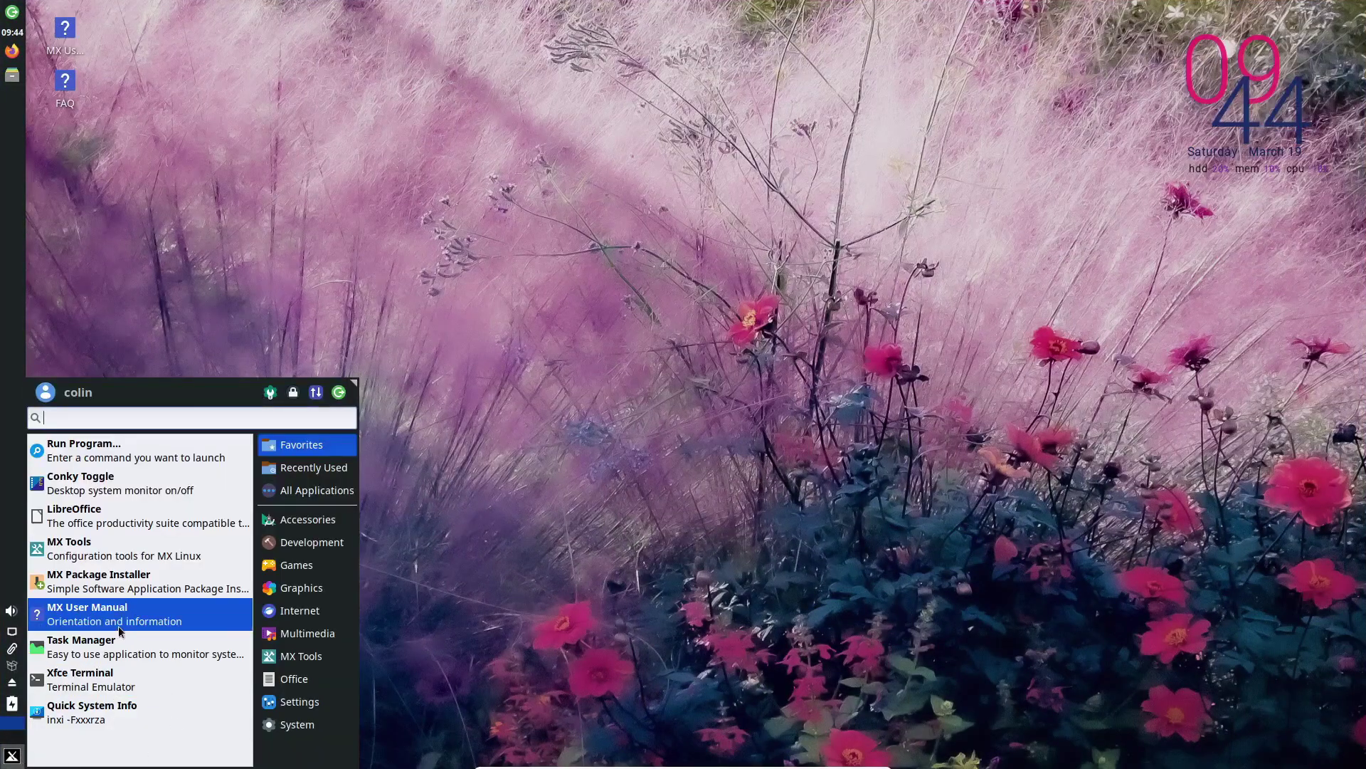
left_click(79, 559)
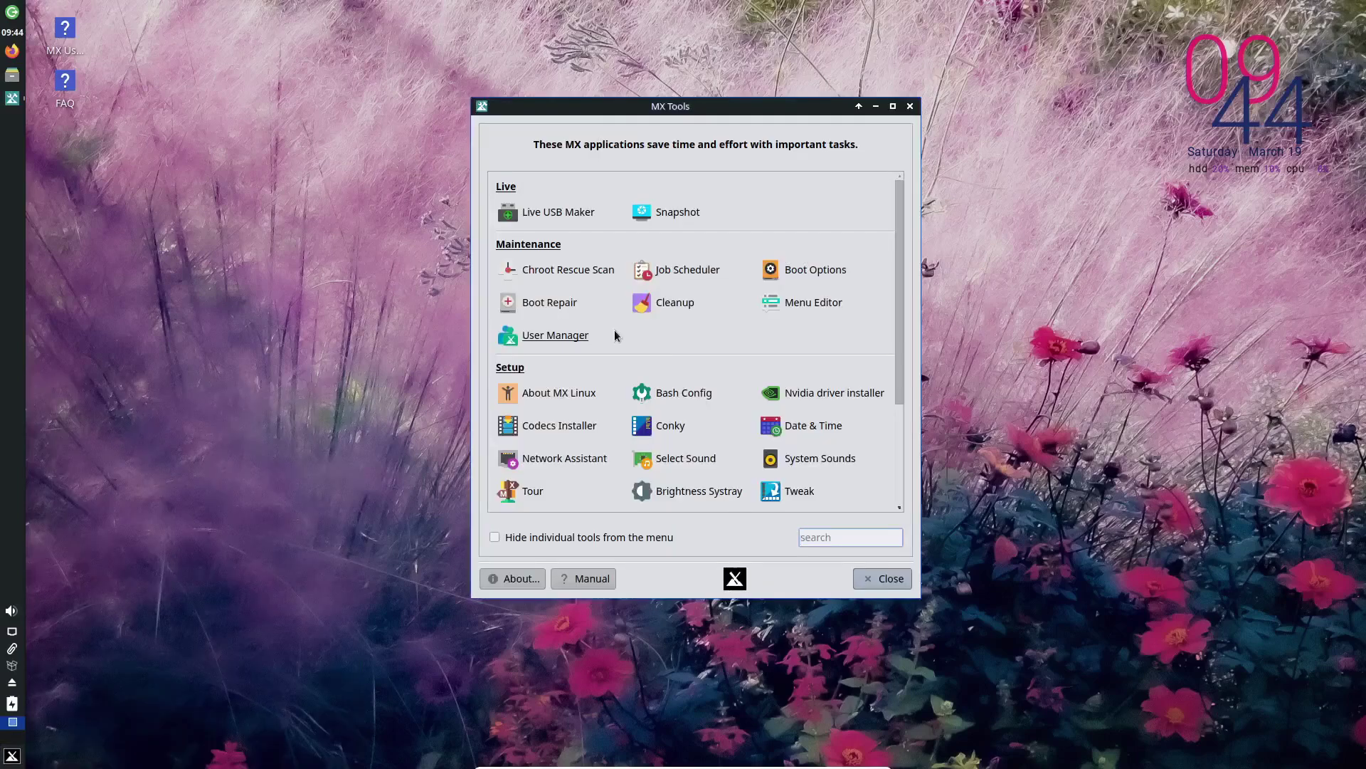
left_click(550, 338)
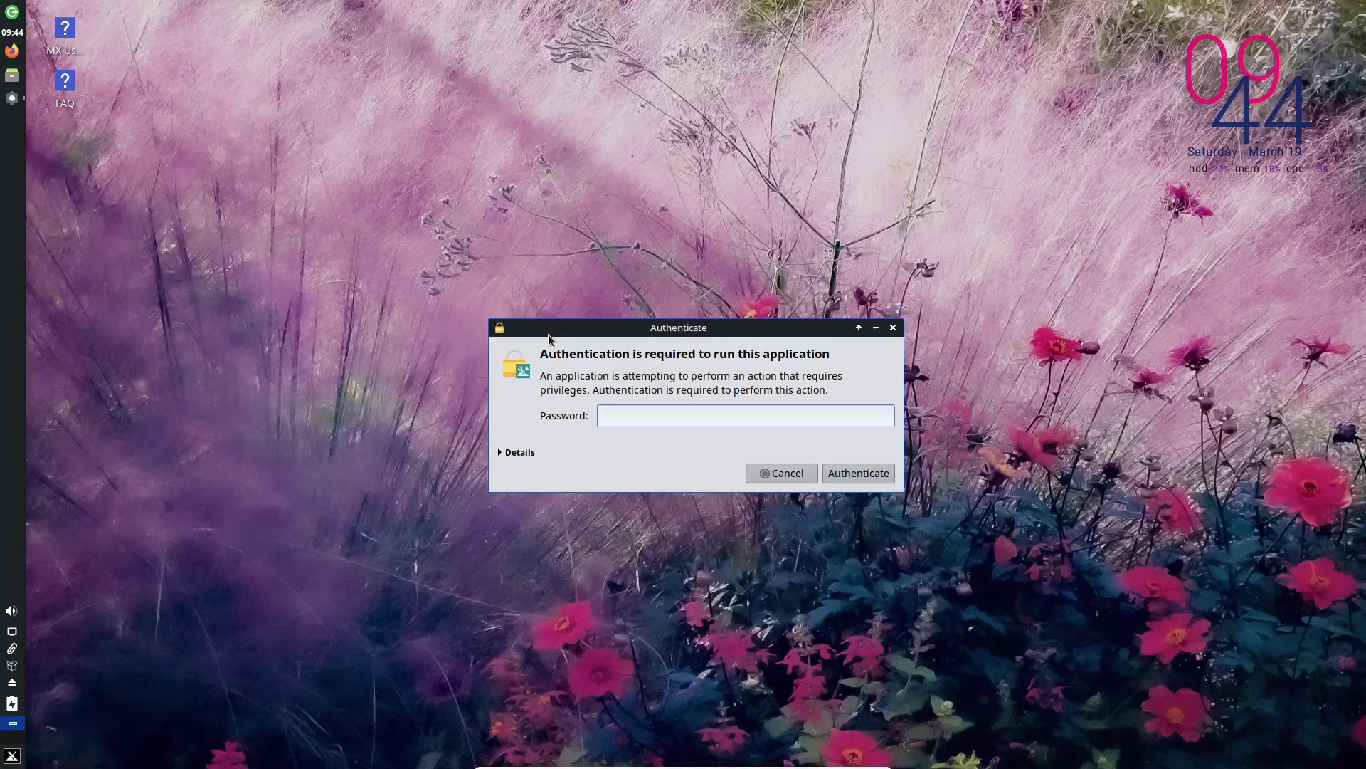
type("•••••")
key("Return")
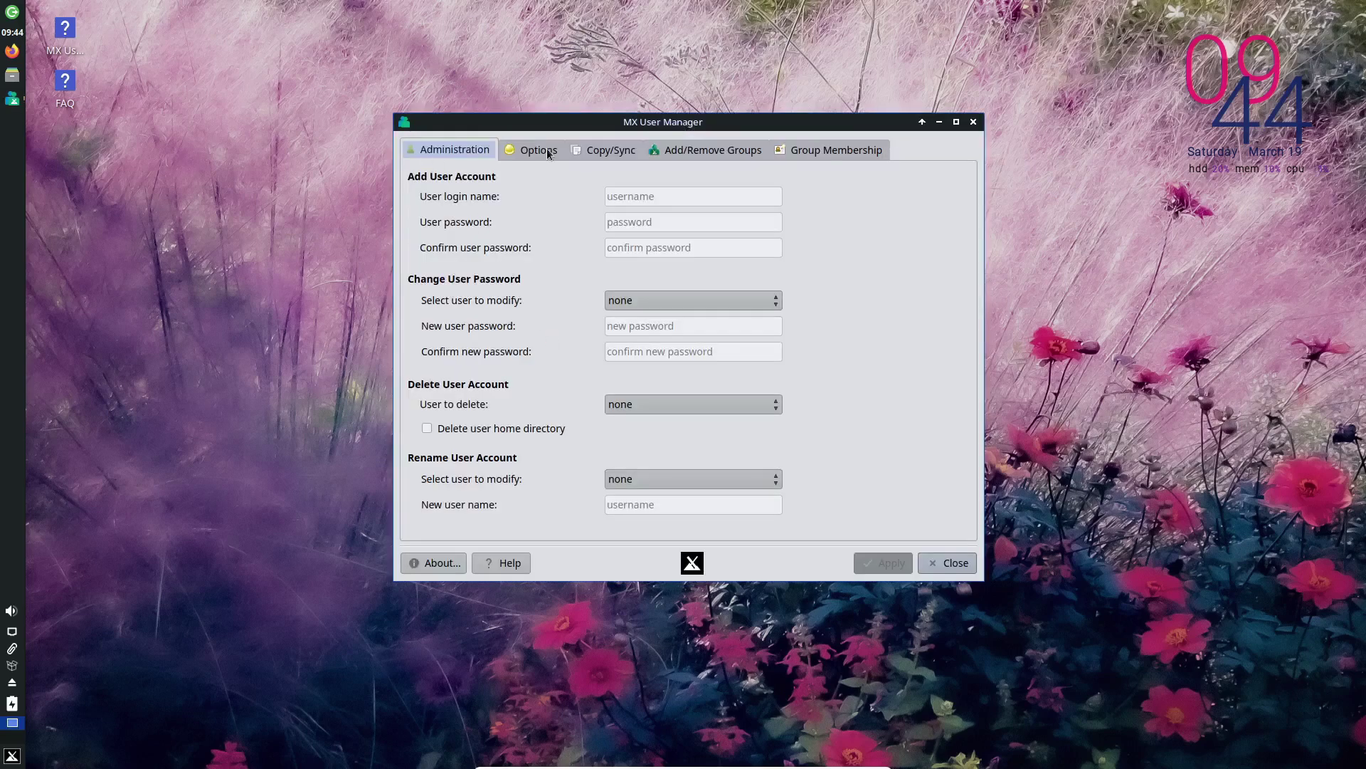
- On the Options tab, enable 'Log in automatically' for the user, apply, then close User Manager and MX Tools
left_click(550, 154)
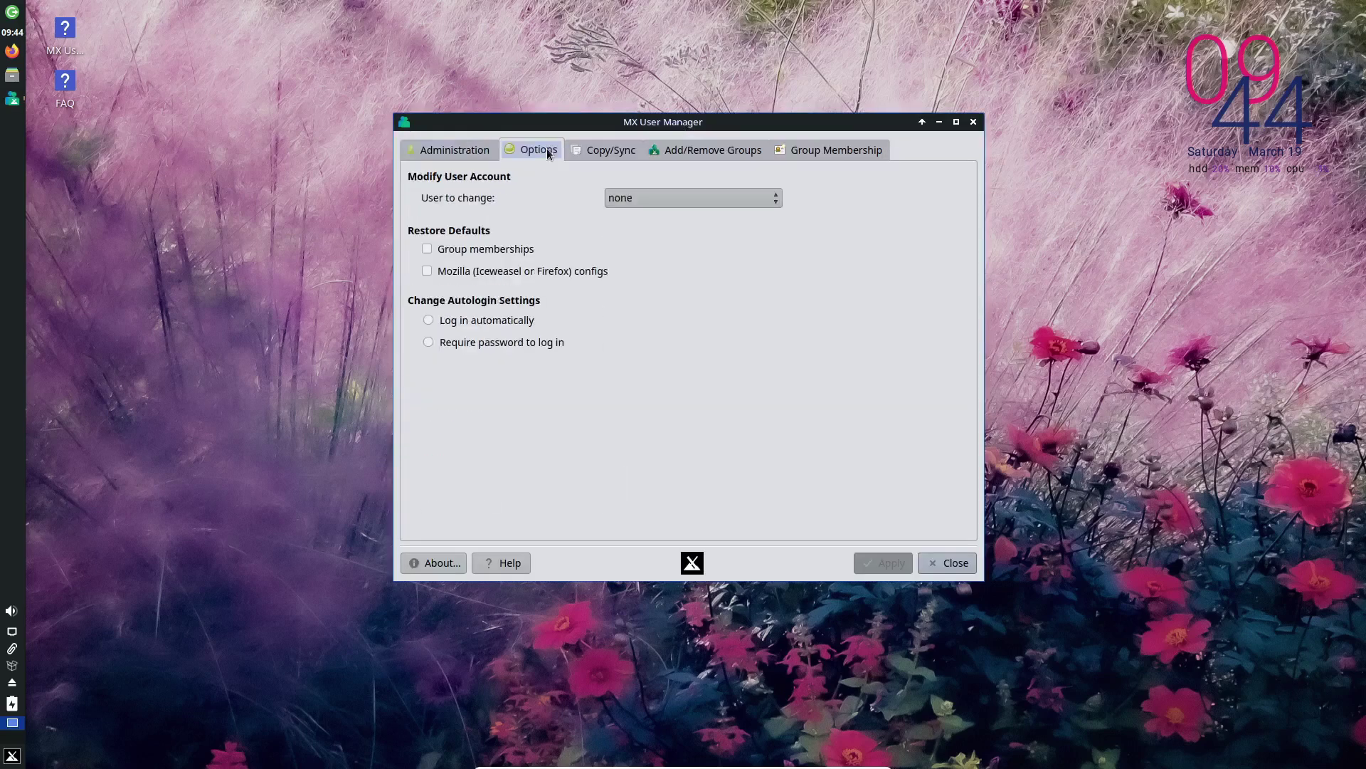
left_click(776, 202)
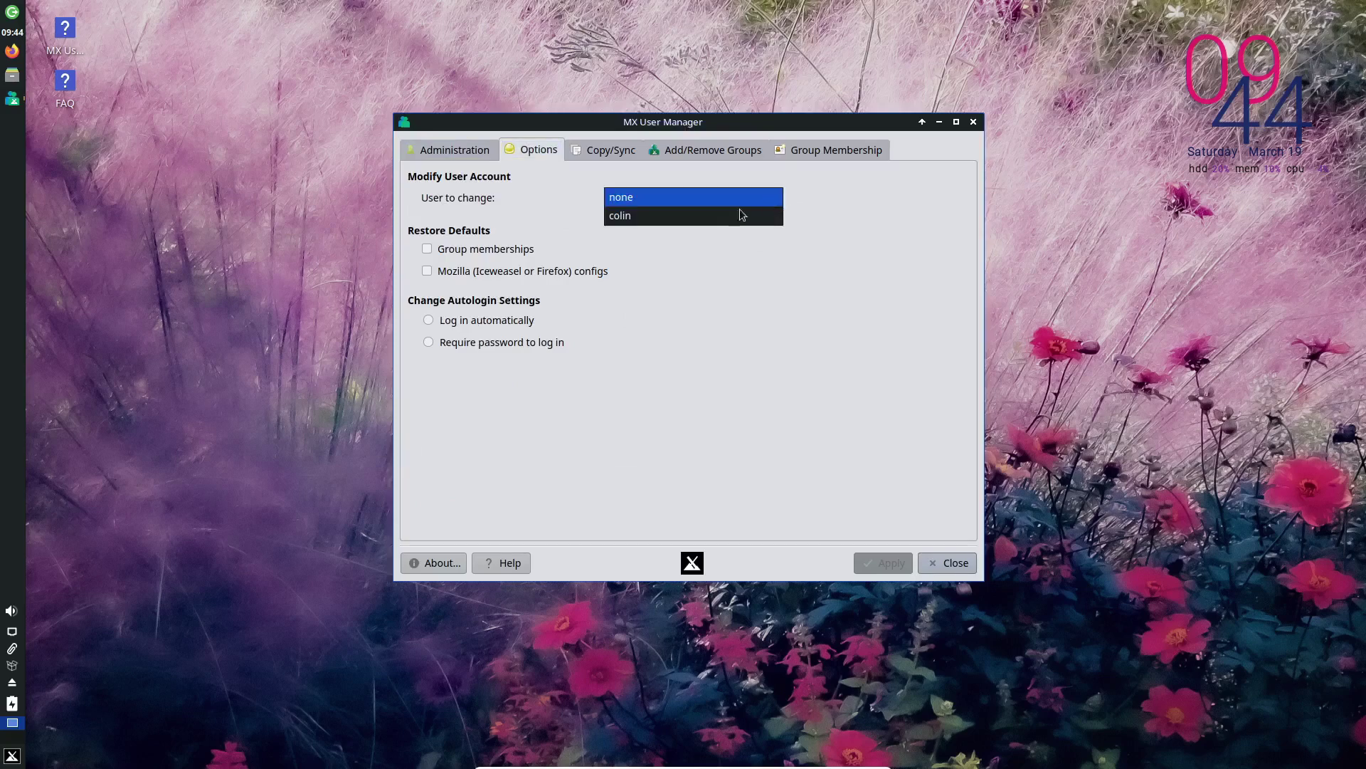
left_click(639, 221)
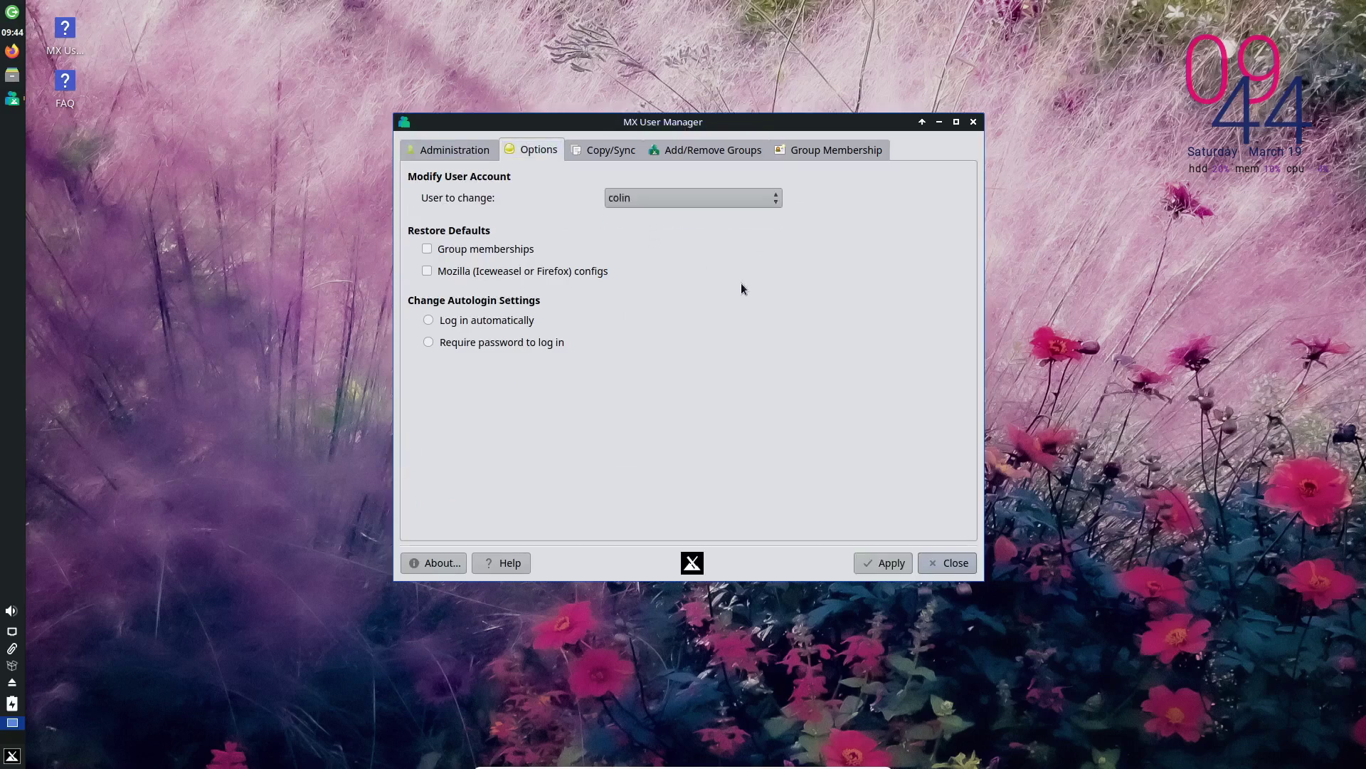
left_click(429, 321)
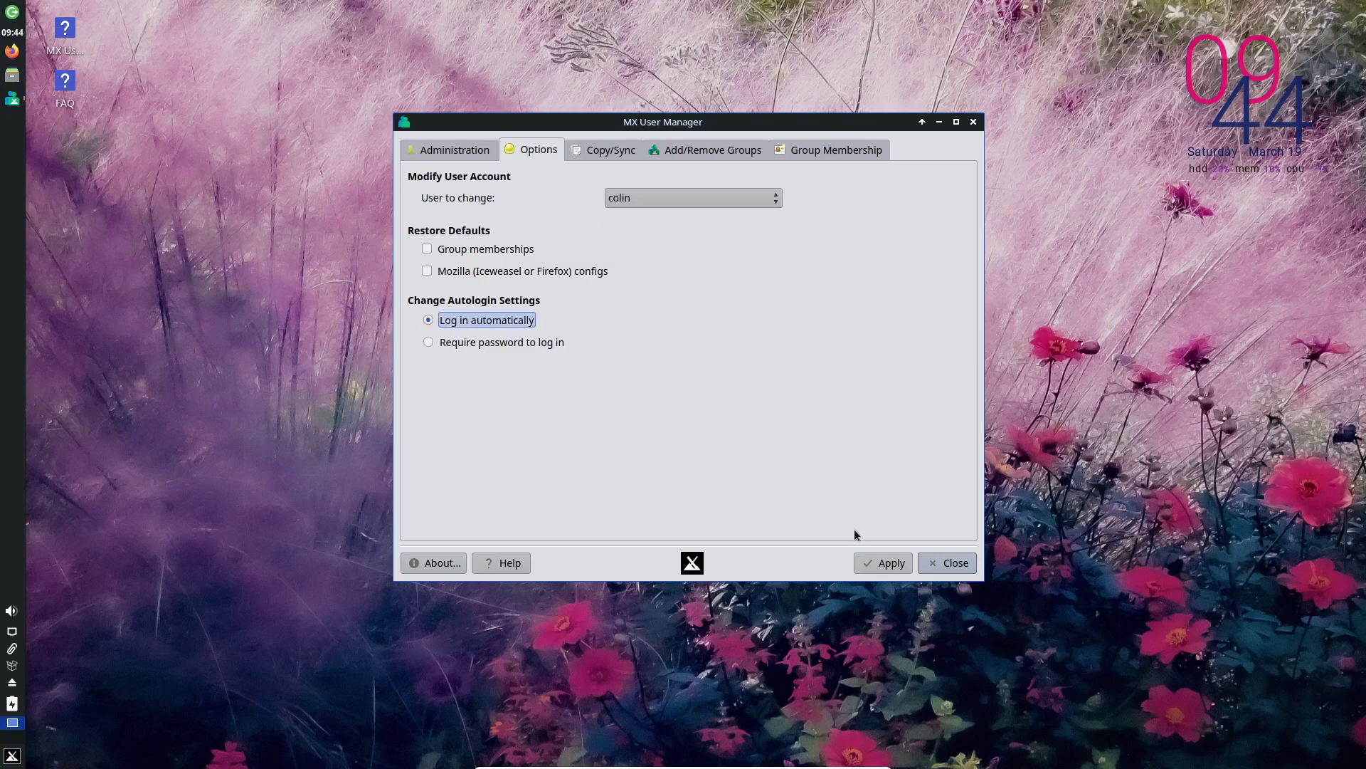
left_click(869, 565)
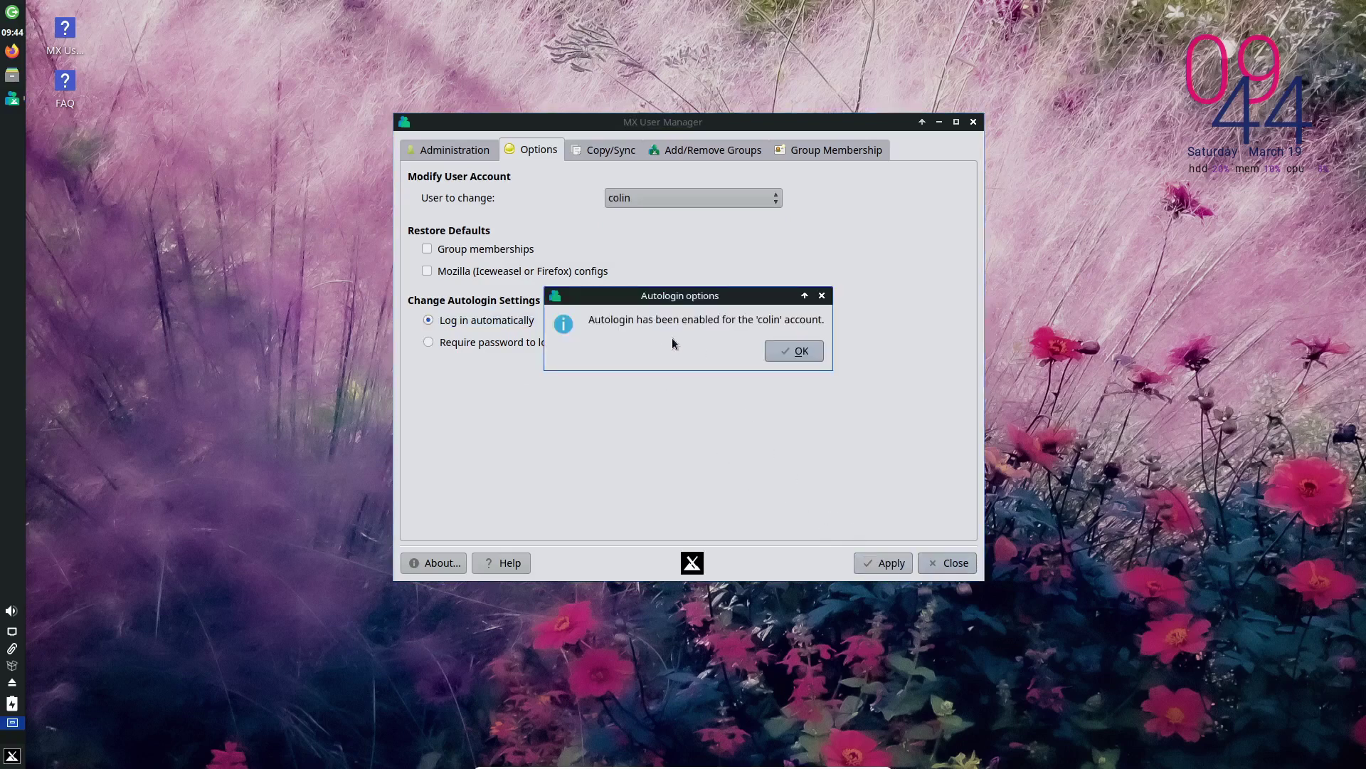
left_click(801, 358)
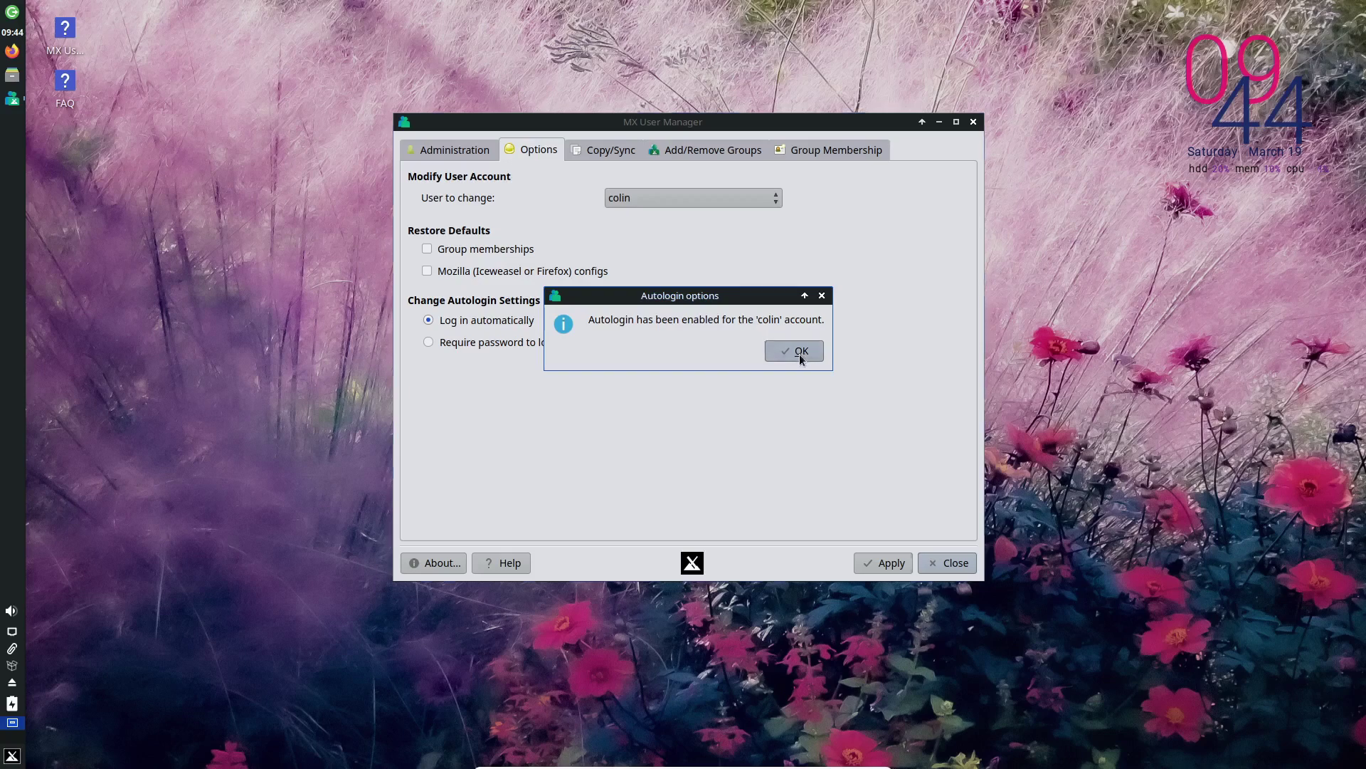
left_click(942, 564)
left_click(883, 577)
left_click(12, 756)
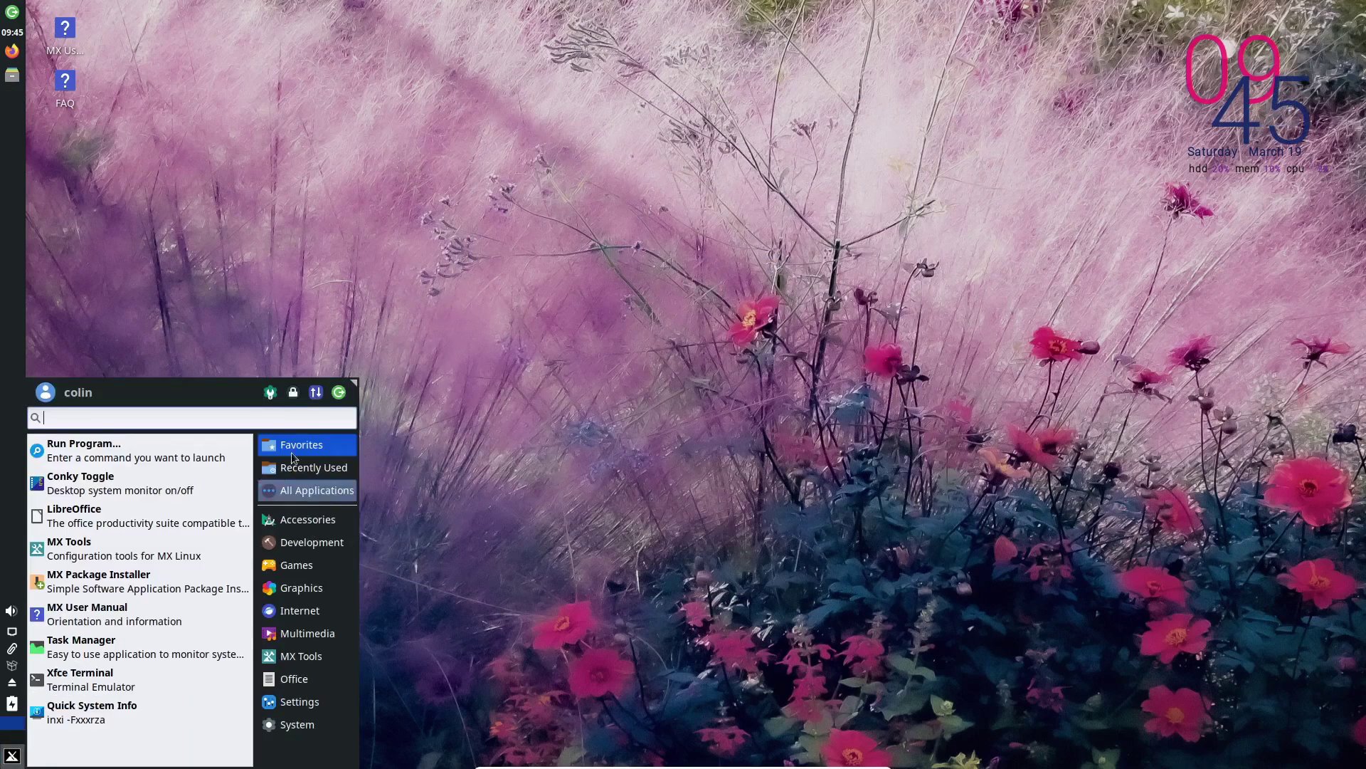
left_click(271, 392)
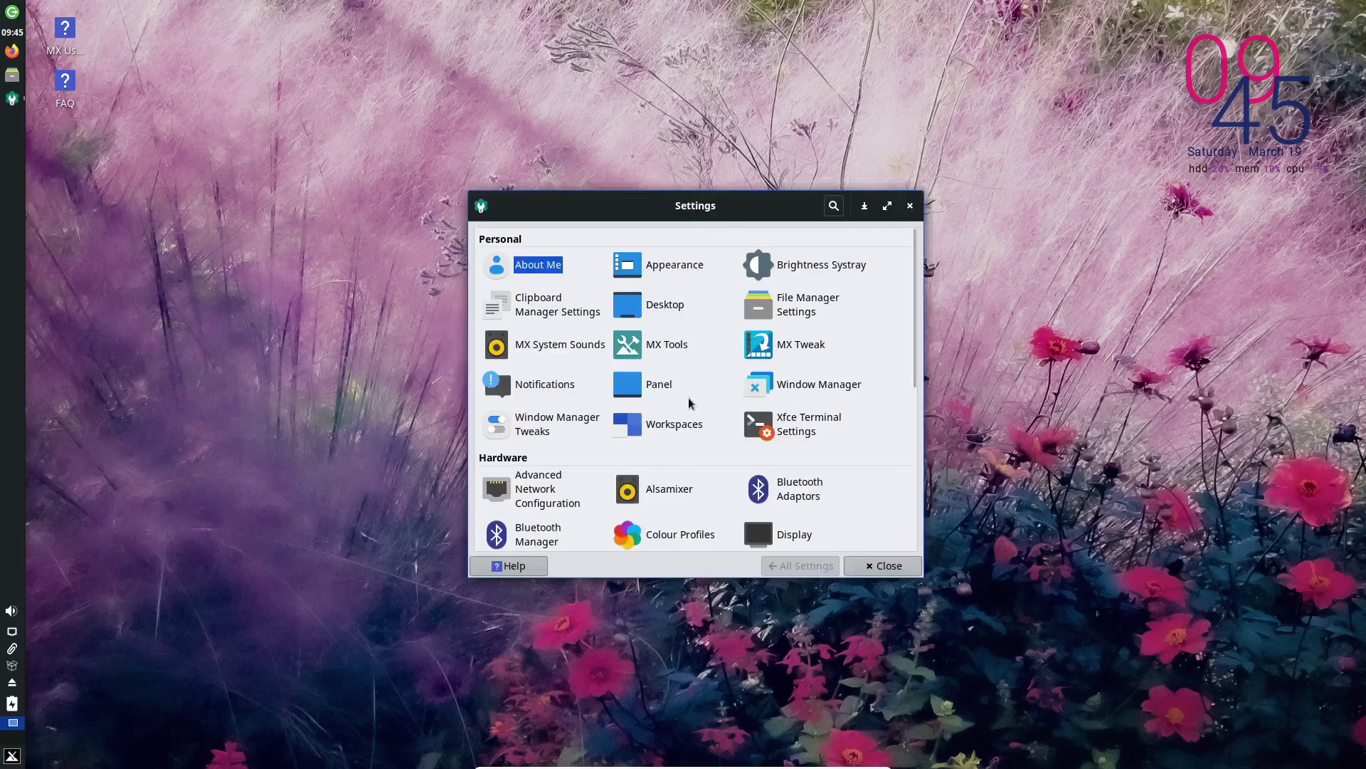
scroll(689, 397, "down", 3)
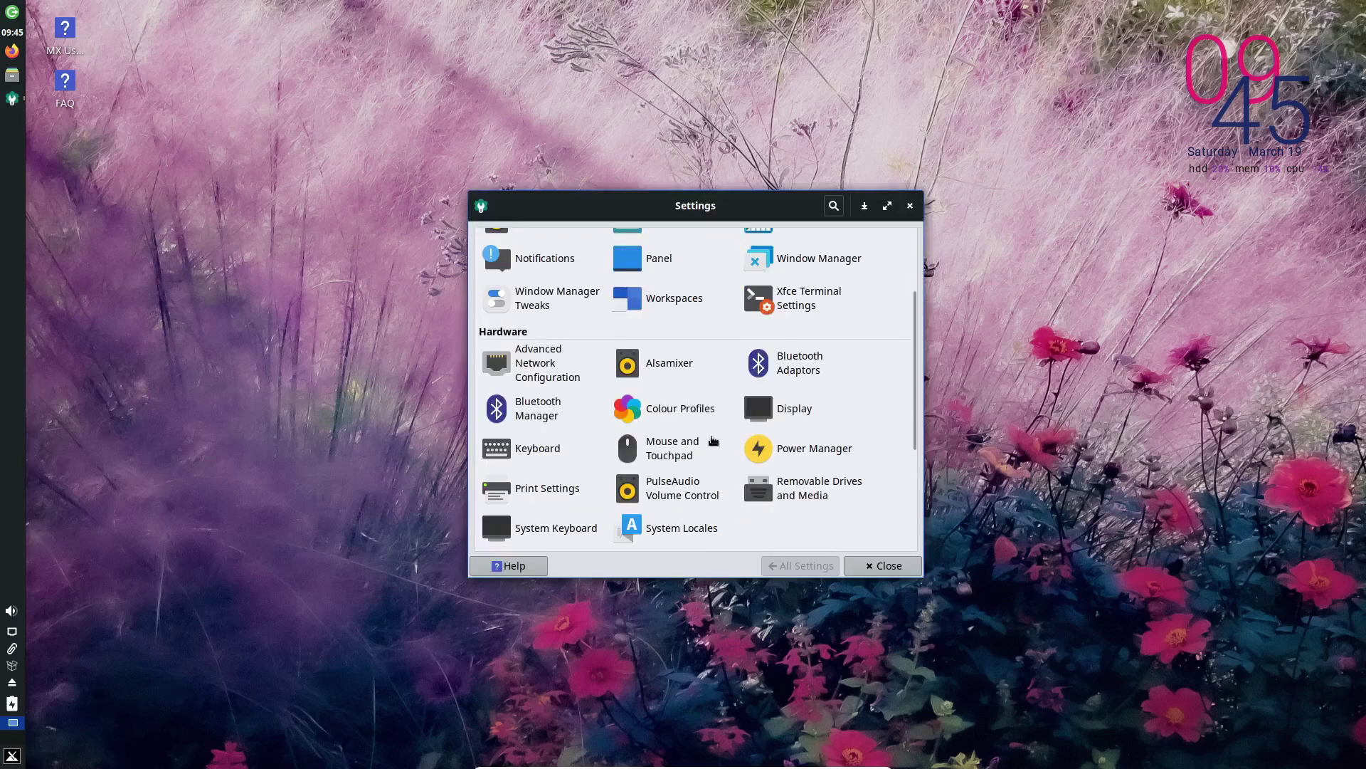
left_click(812, 451)
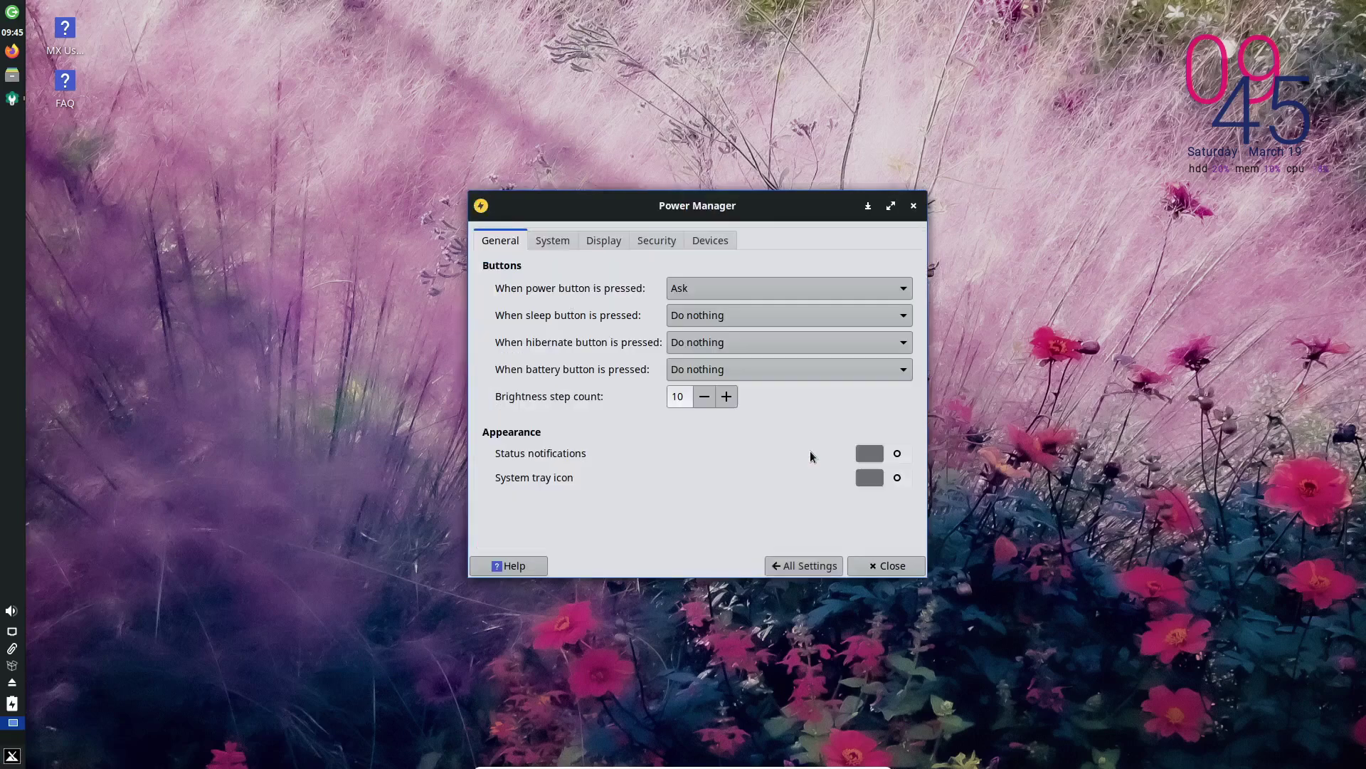
left_click(726, 289)
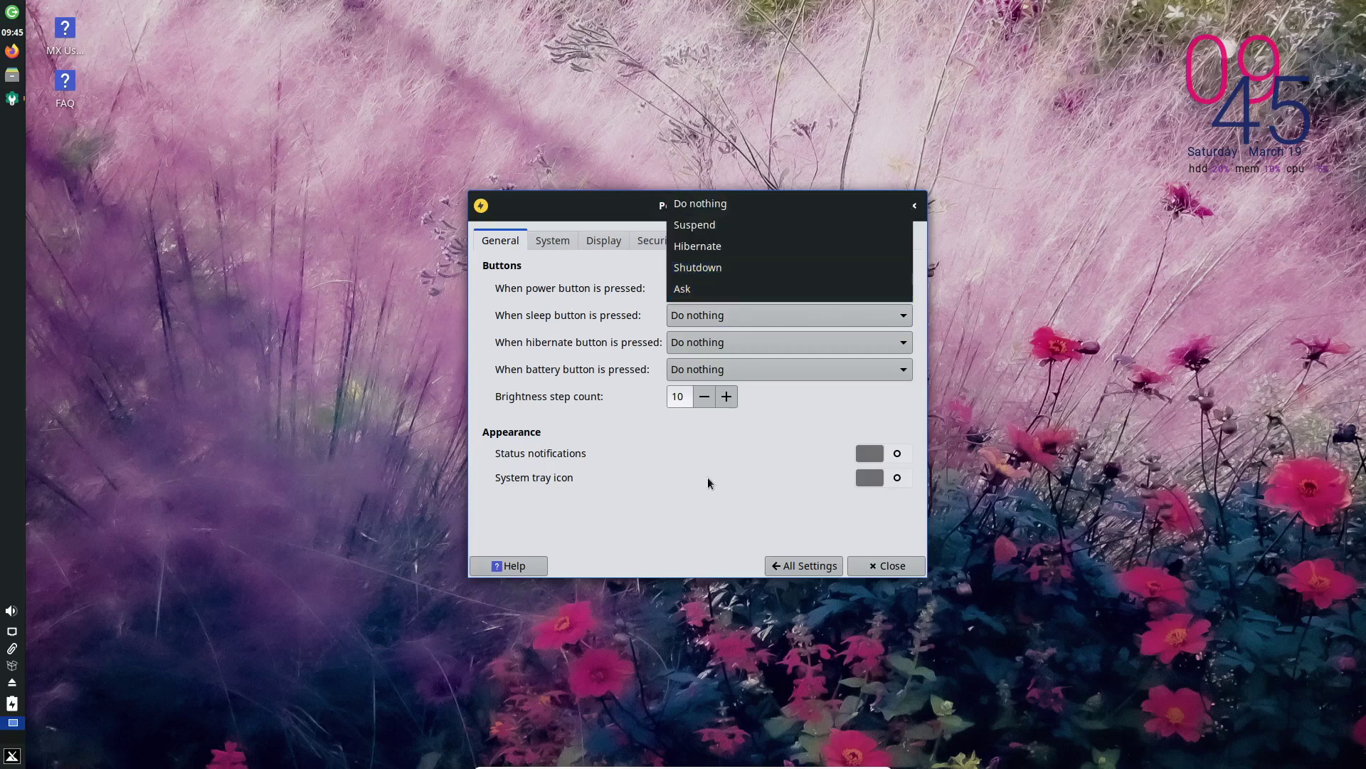
left_click(873, 557)
left_click(872, 557)
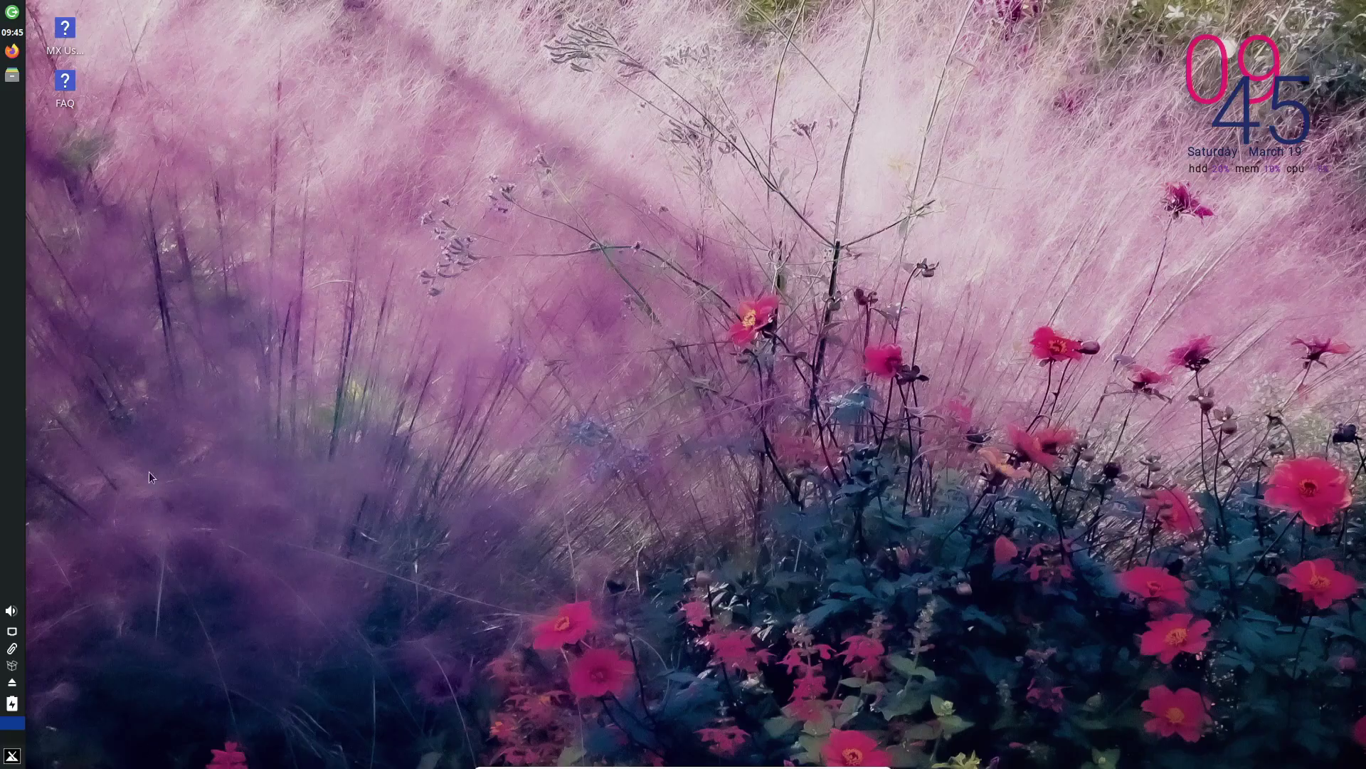
- Restart MX Linux from the panel's power icon
left_click(6, 13)
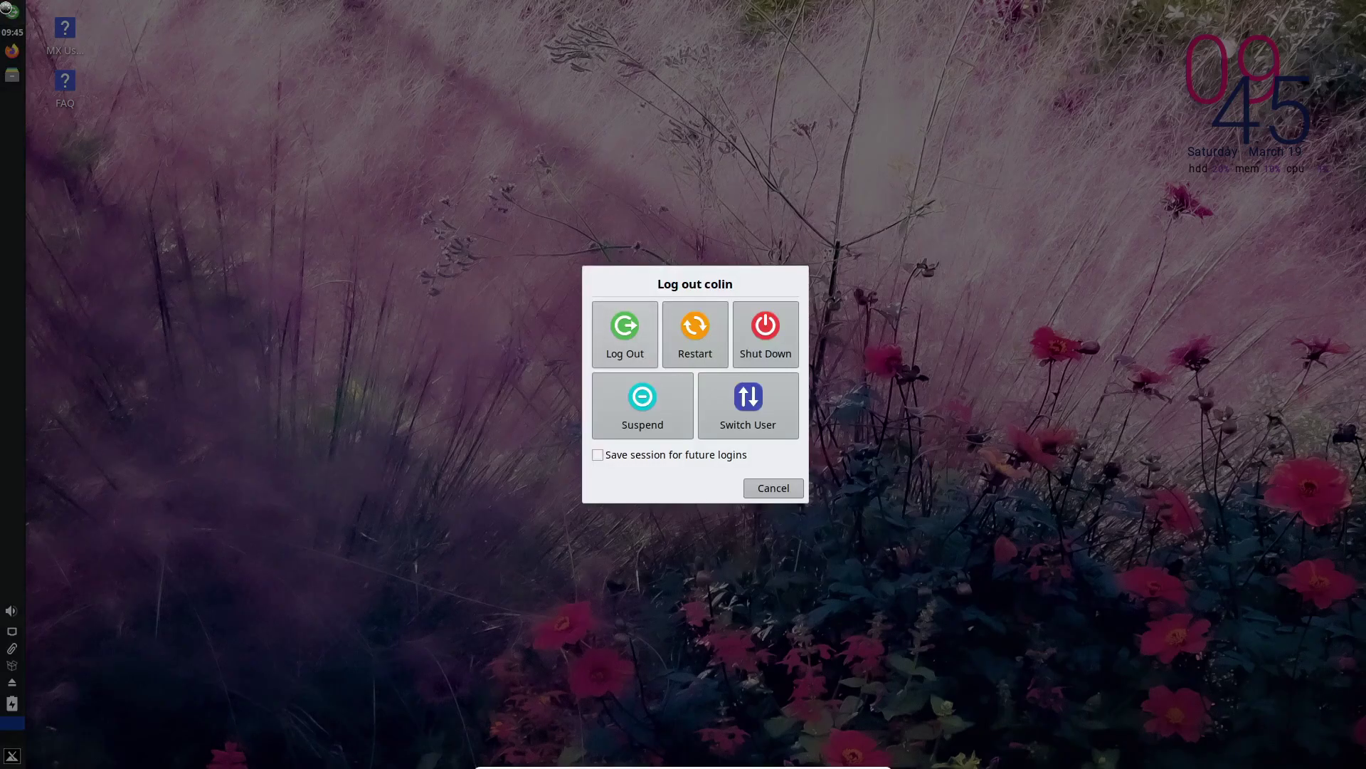
left_click(682, 336)
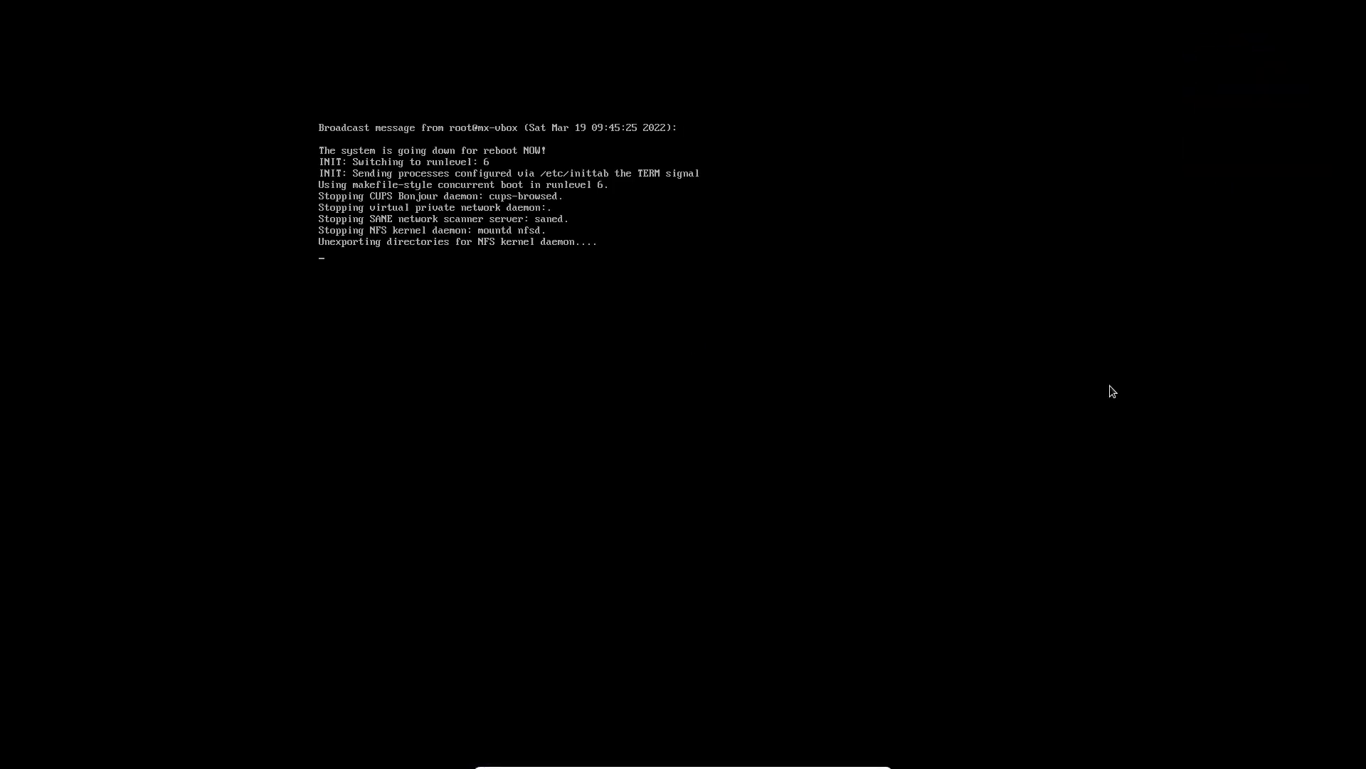